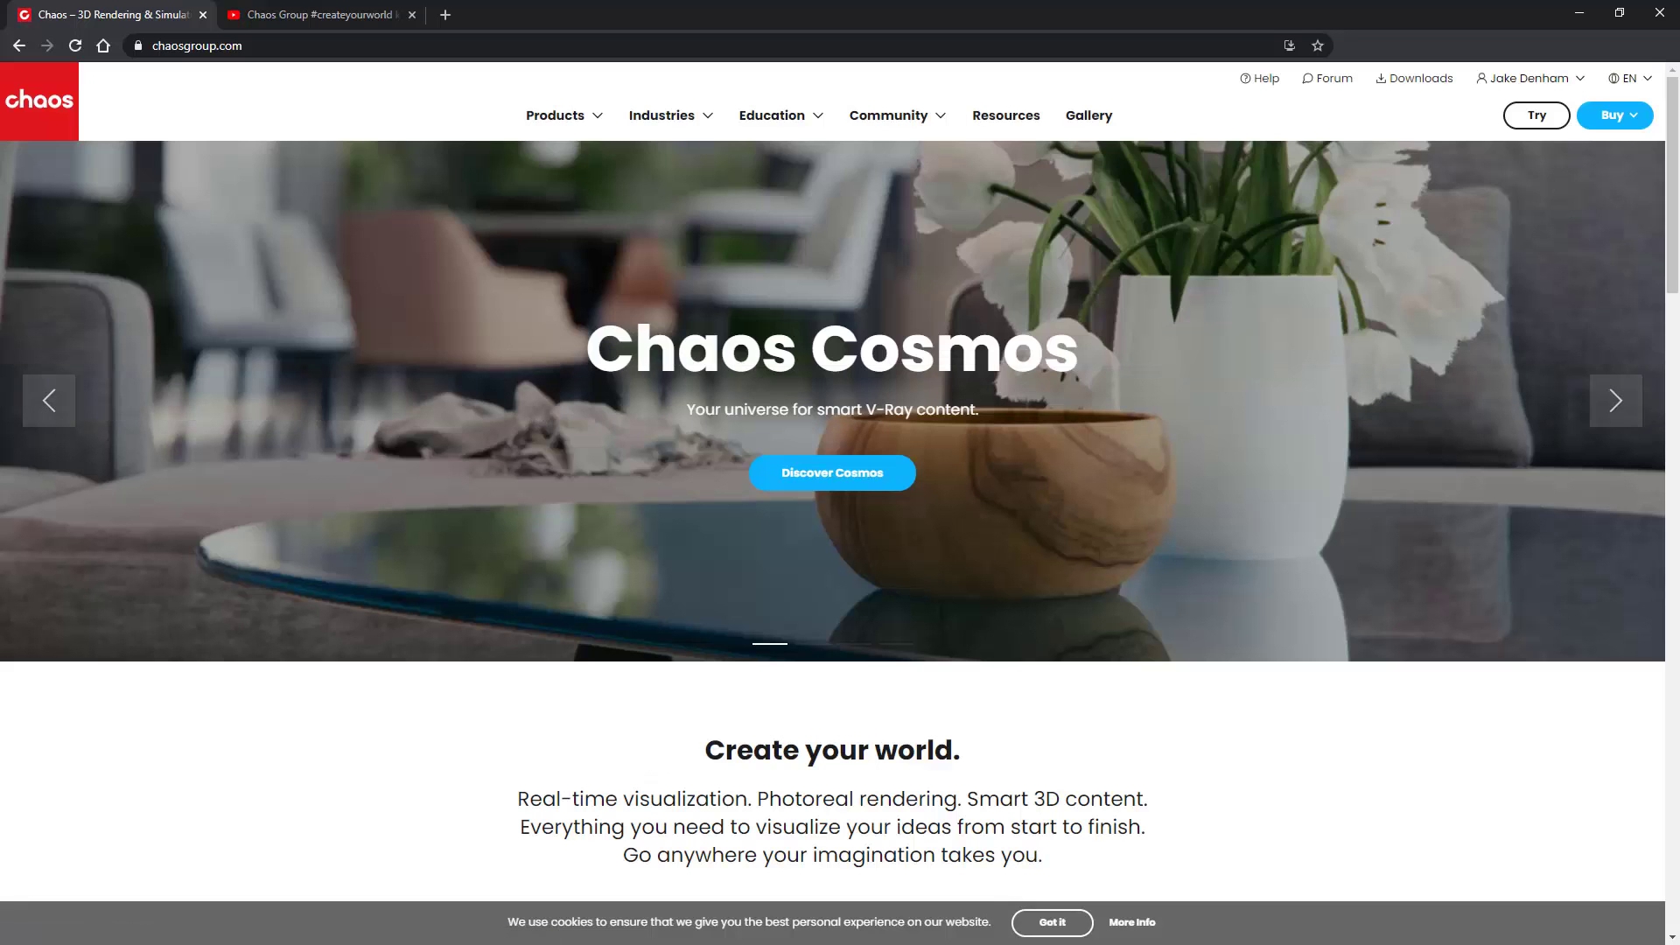
Download the V-Ray 5 for 3ds Max update 1 installer built for 3ds Max 2020.
{"action": "mouse_move", "coordinate": [1527, 81]}
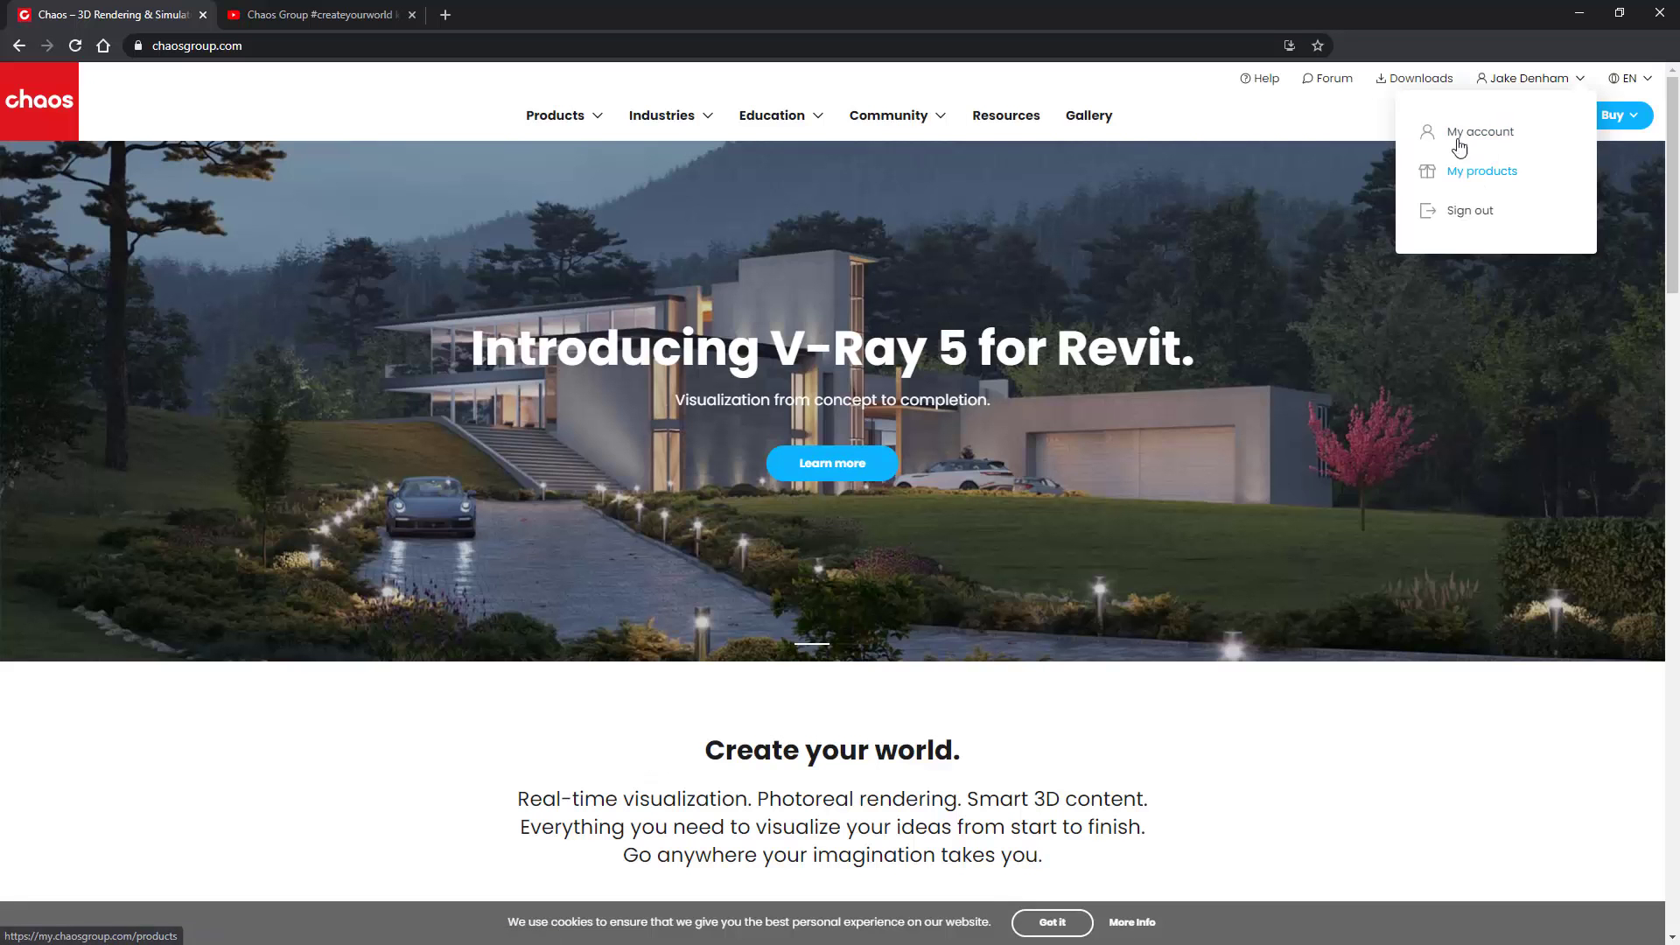
{"action": "left_click", "coordinate": [1418, 78]}
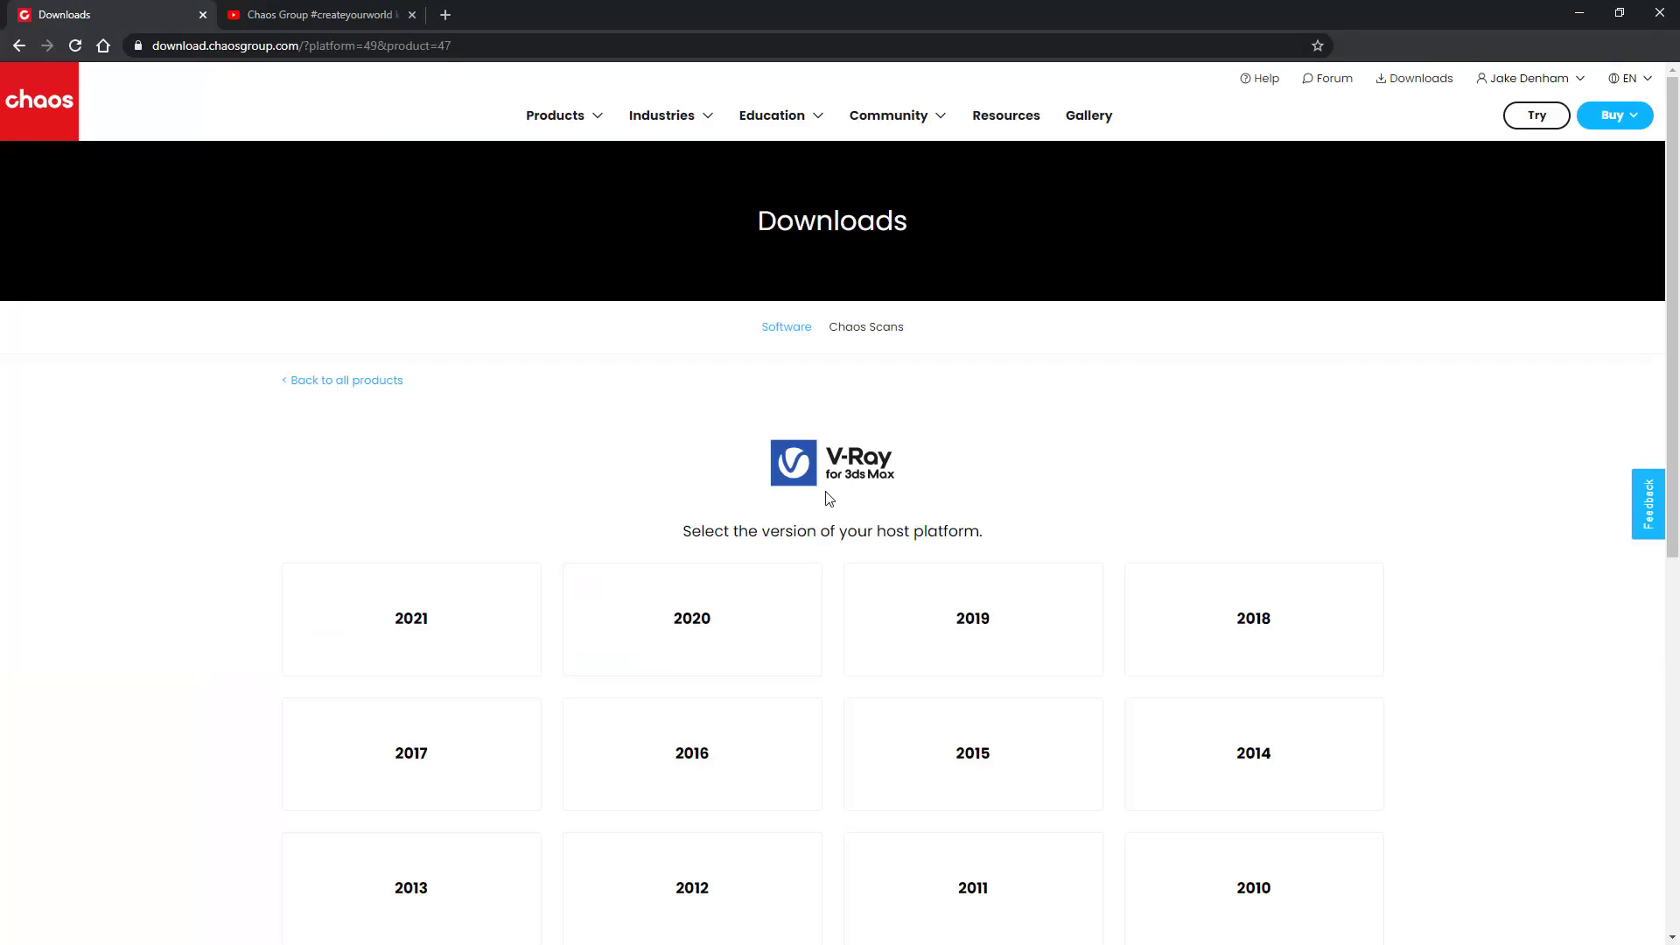
{"action": "left_click", "coordinate": [700, 620]}
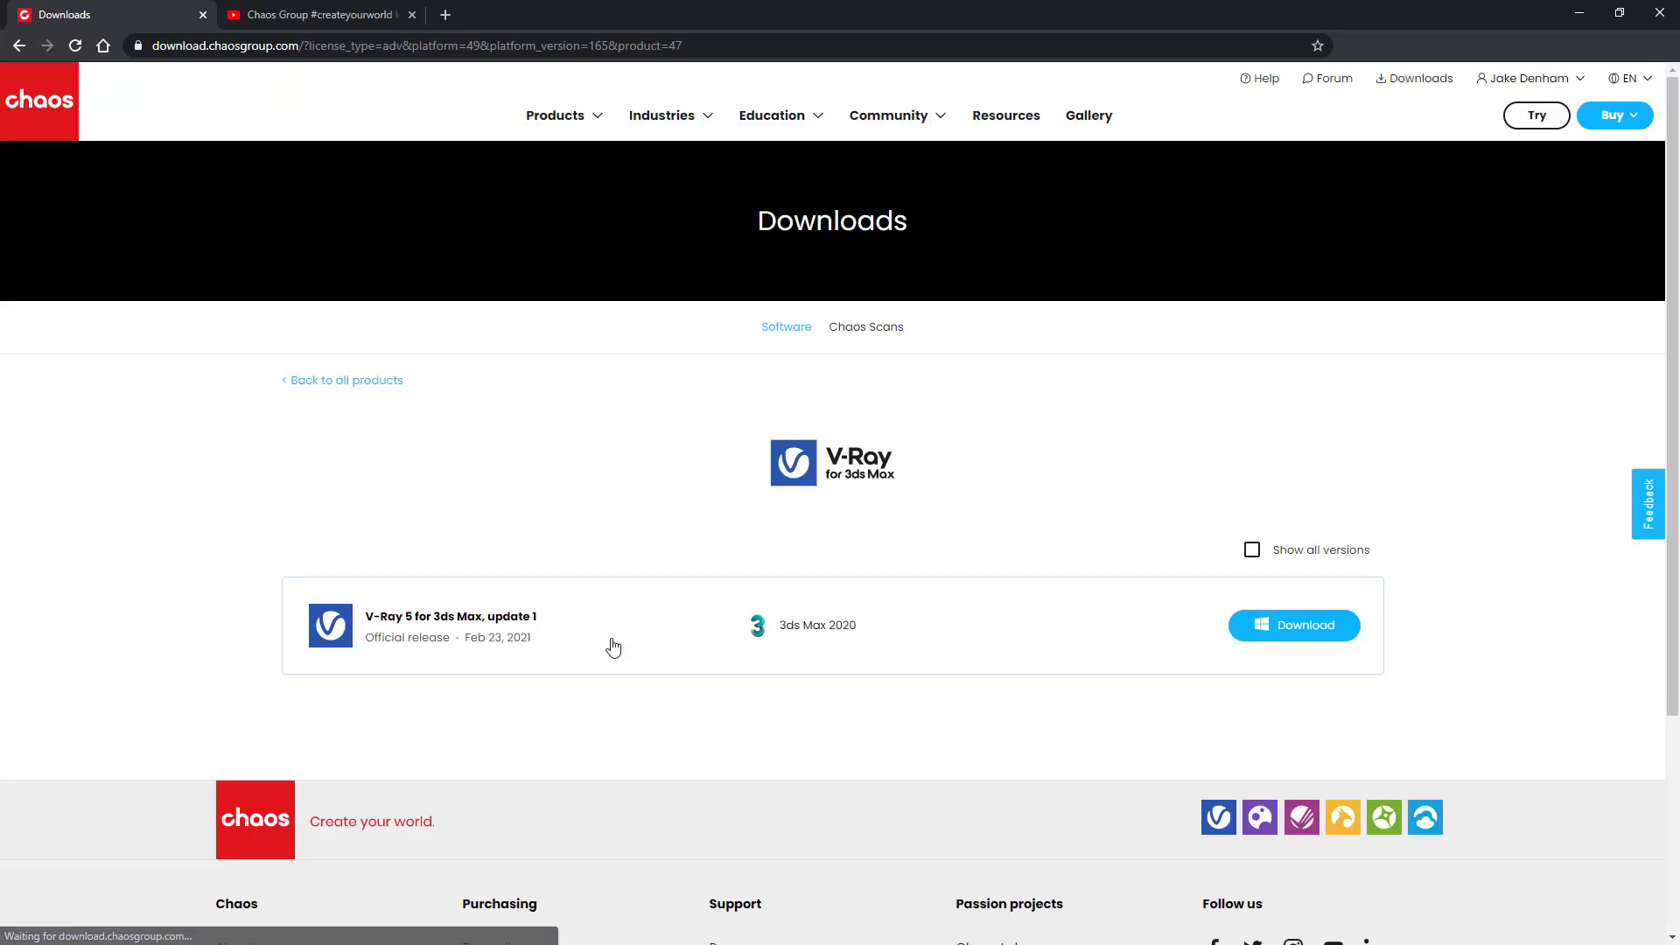
{"action": "left_click", "coordinate": [1329, 644]}
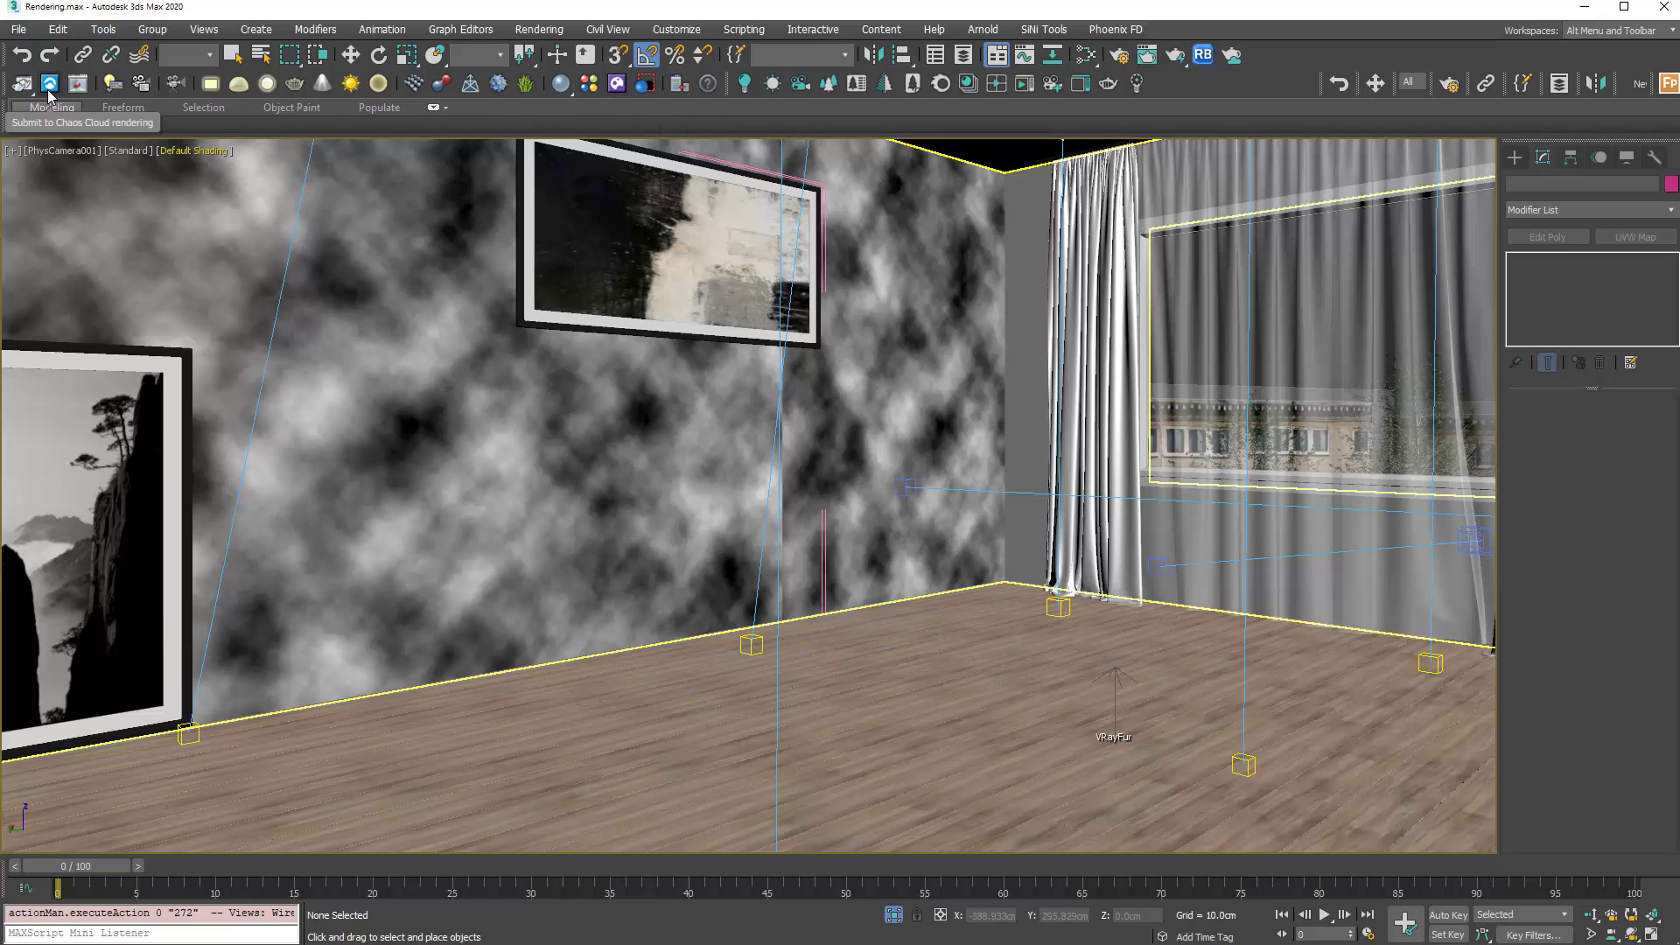
Open the V-Ray Camera Lister and collapse its physical and standard camera groups.
{"action": "left_click", "coordinate": [143, 86]}
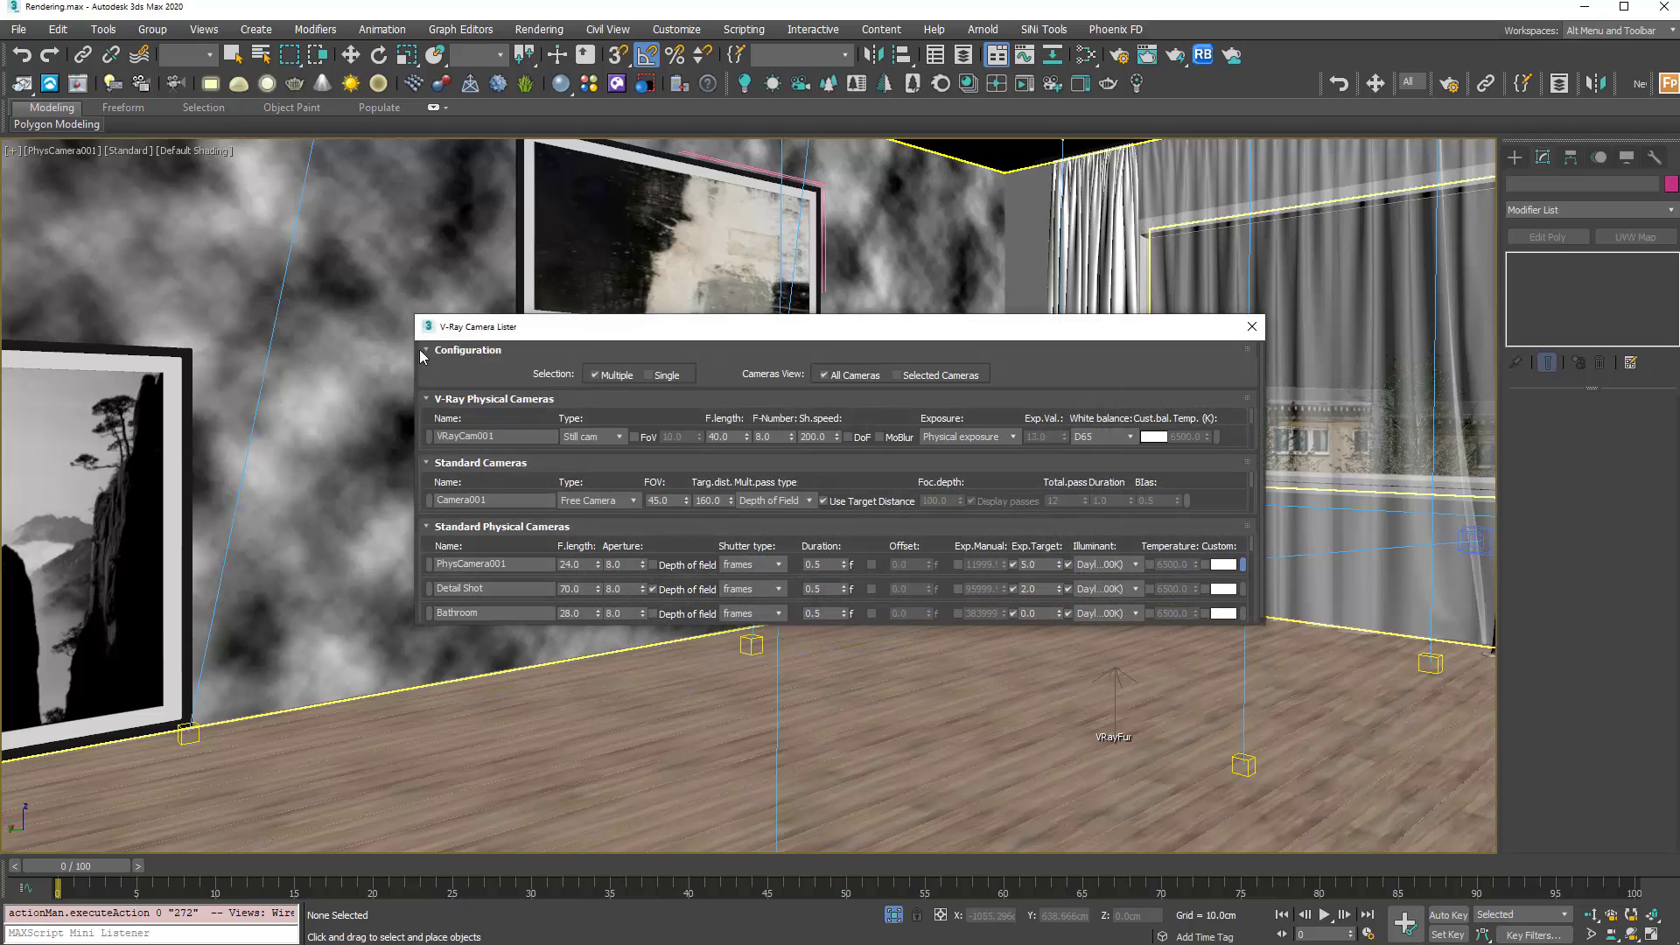
{"action": "left_click", "coordinate": [468, 402]}
{"action": "left_click", "coordinate": [487, 420]}
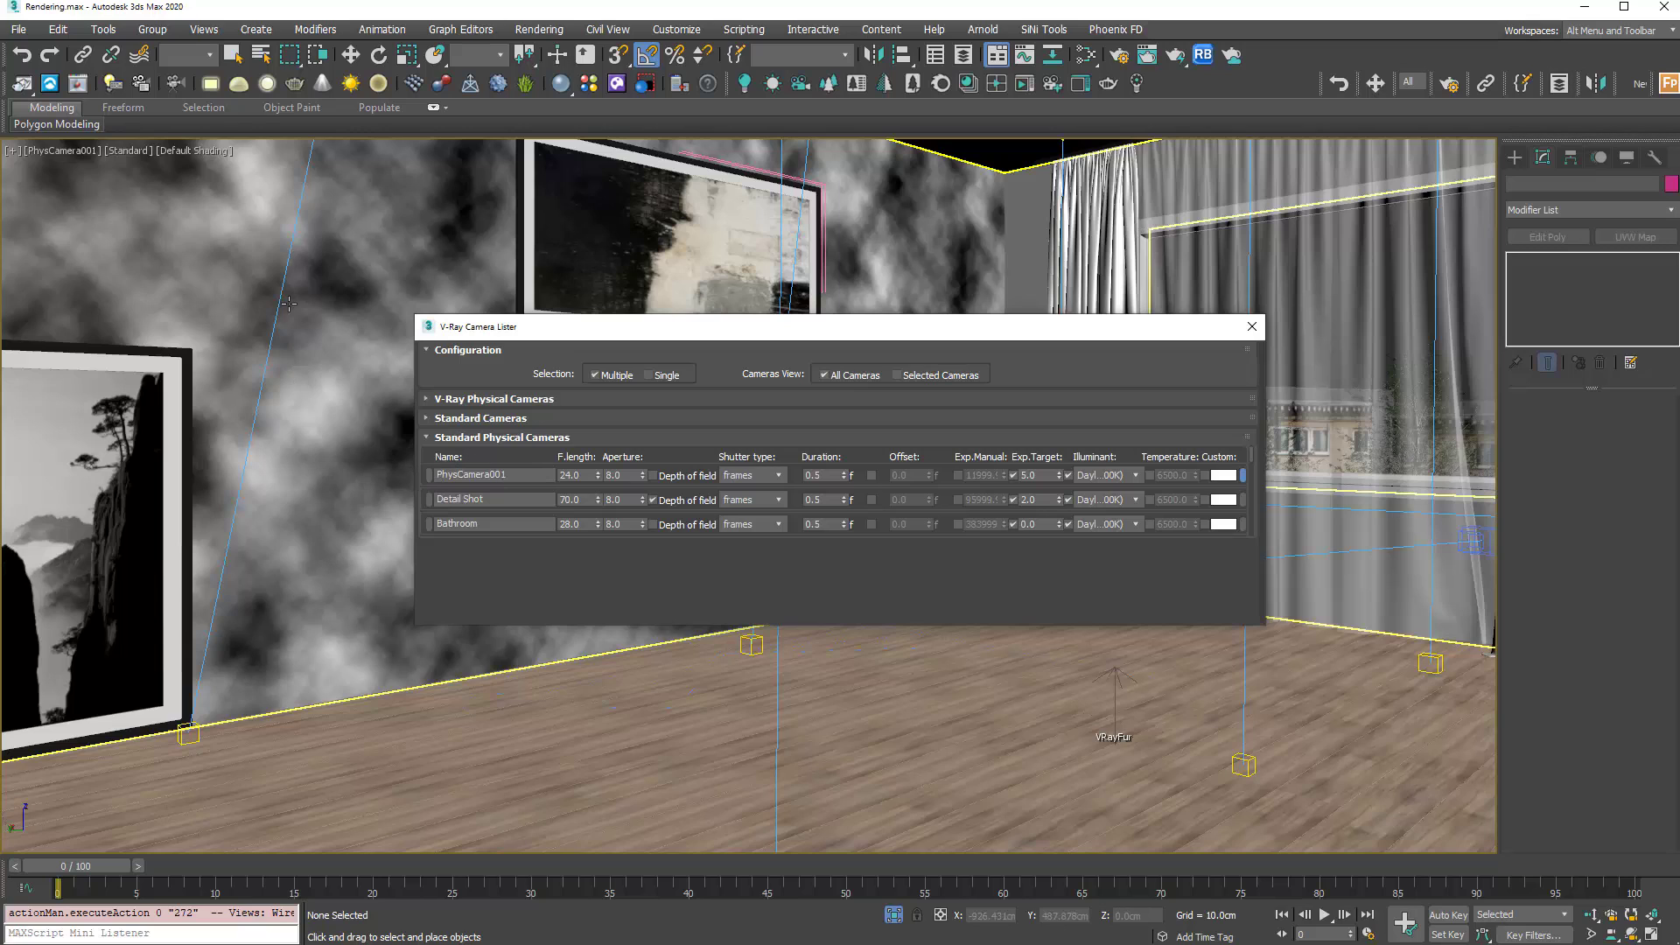
Select PhysCamera001 from the viewport camera menu, re-expand both camera groups, and close the lister.
{"action": "left_click", "coordinate": [72, 156]}
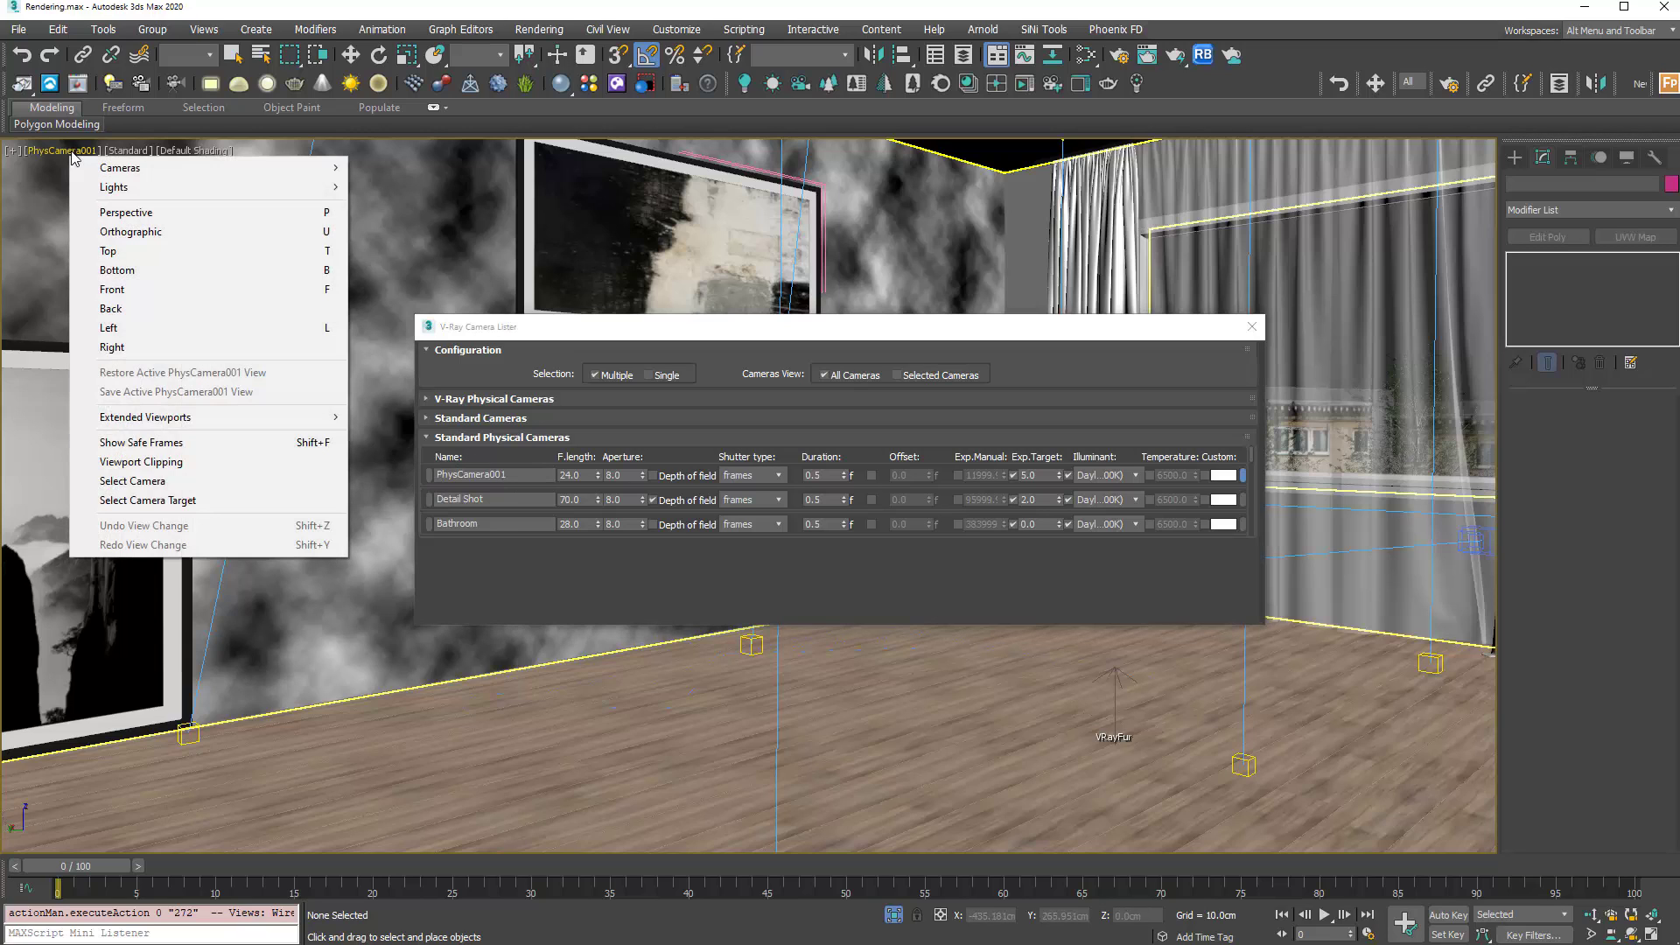
{"action": "left_click", "coordinate": [162, 480]}
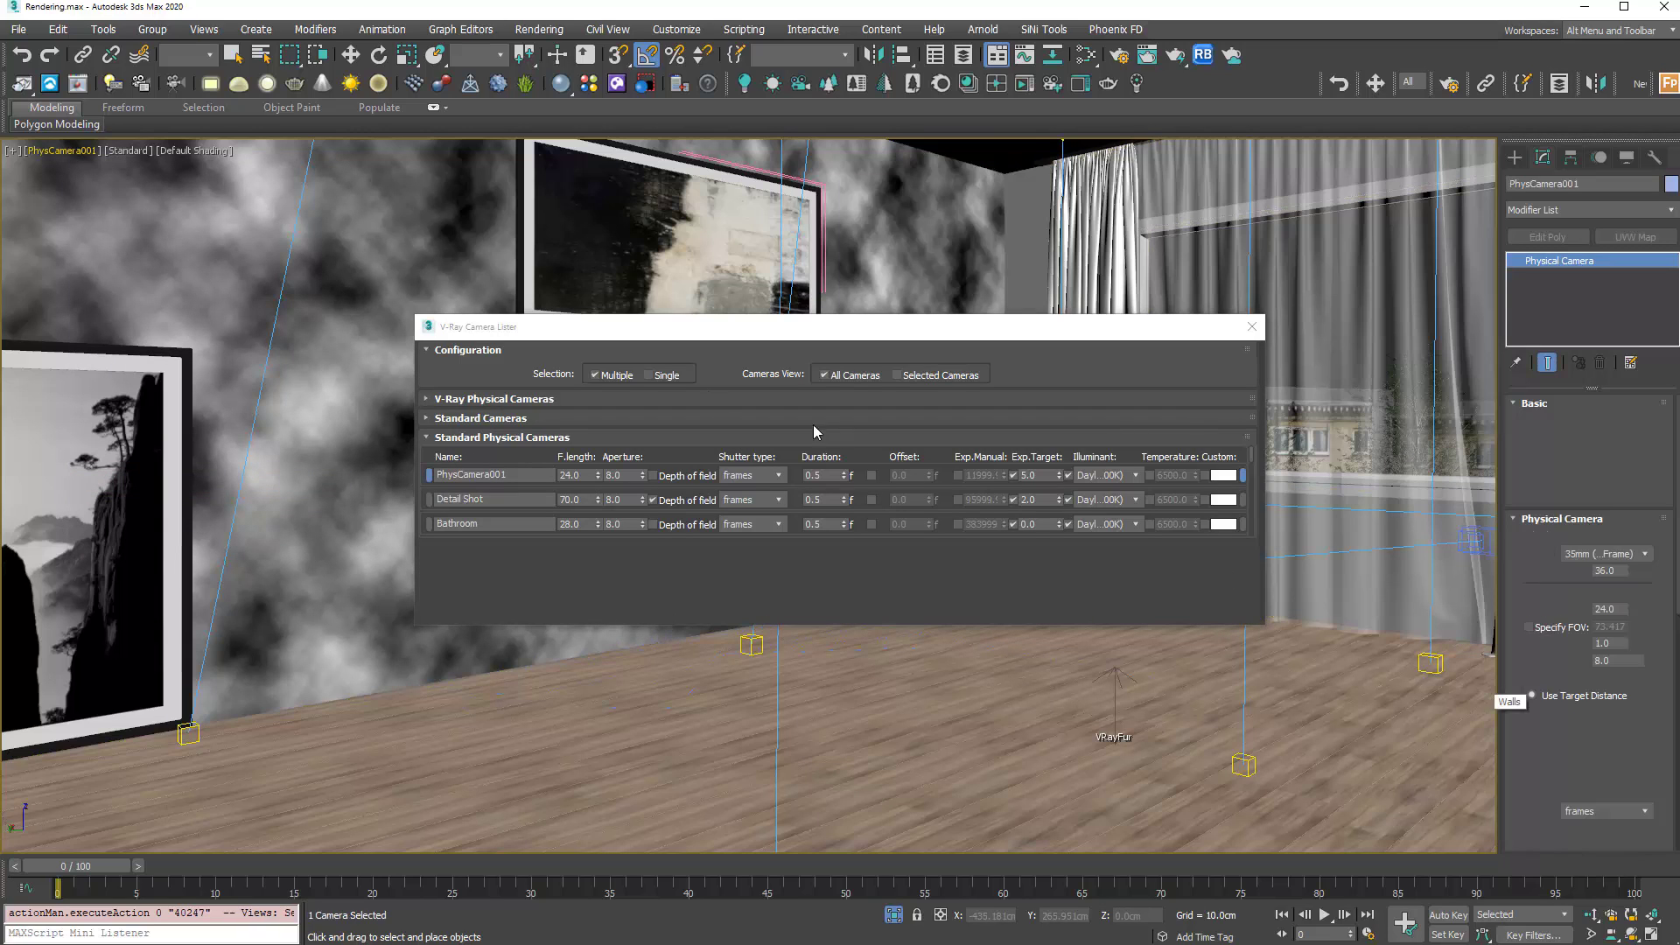
{"action": "left_click", "coordinate": [533, 417]}
{"action": "left_click", "coordinate": [525, 399]}
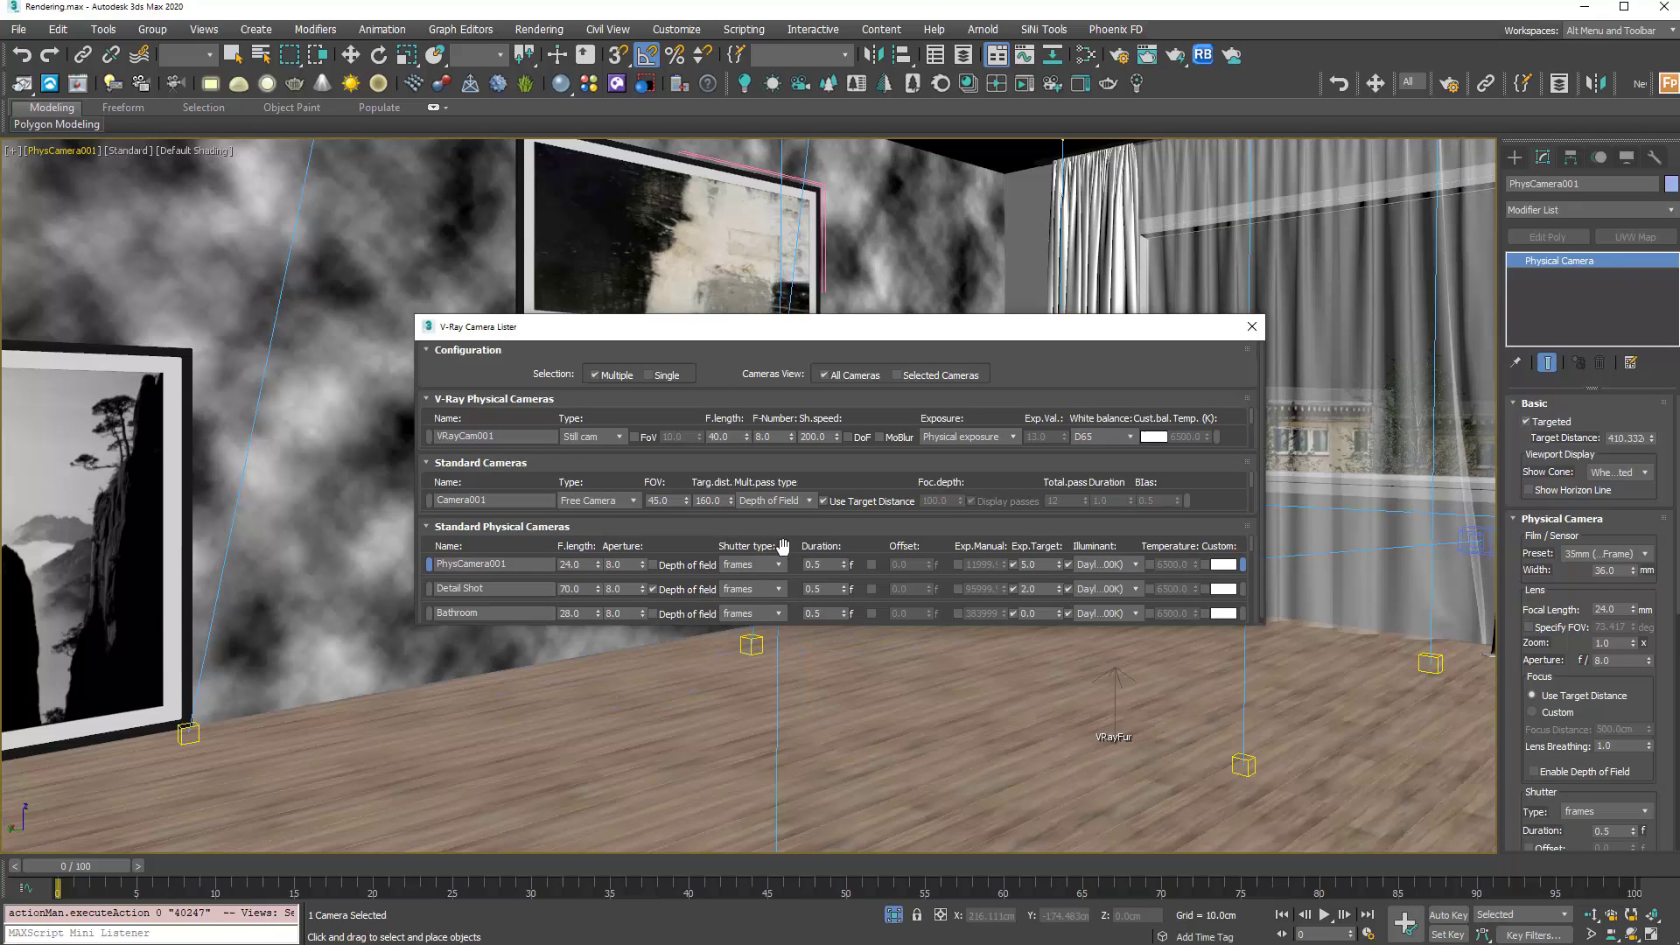
{"action": "left_click", "coordinate": [1251, 326]}
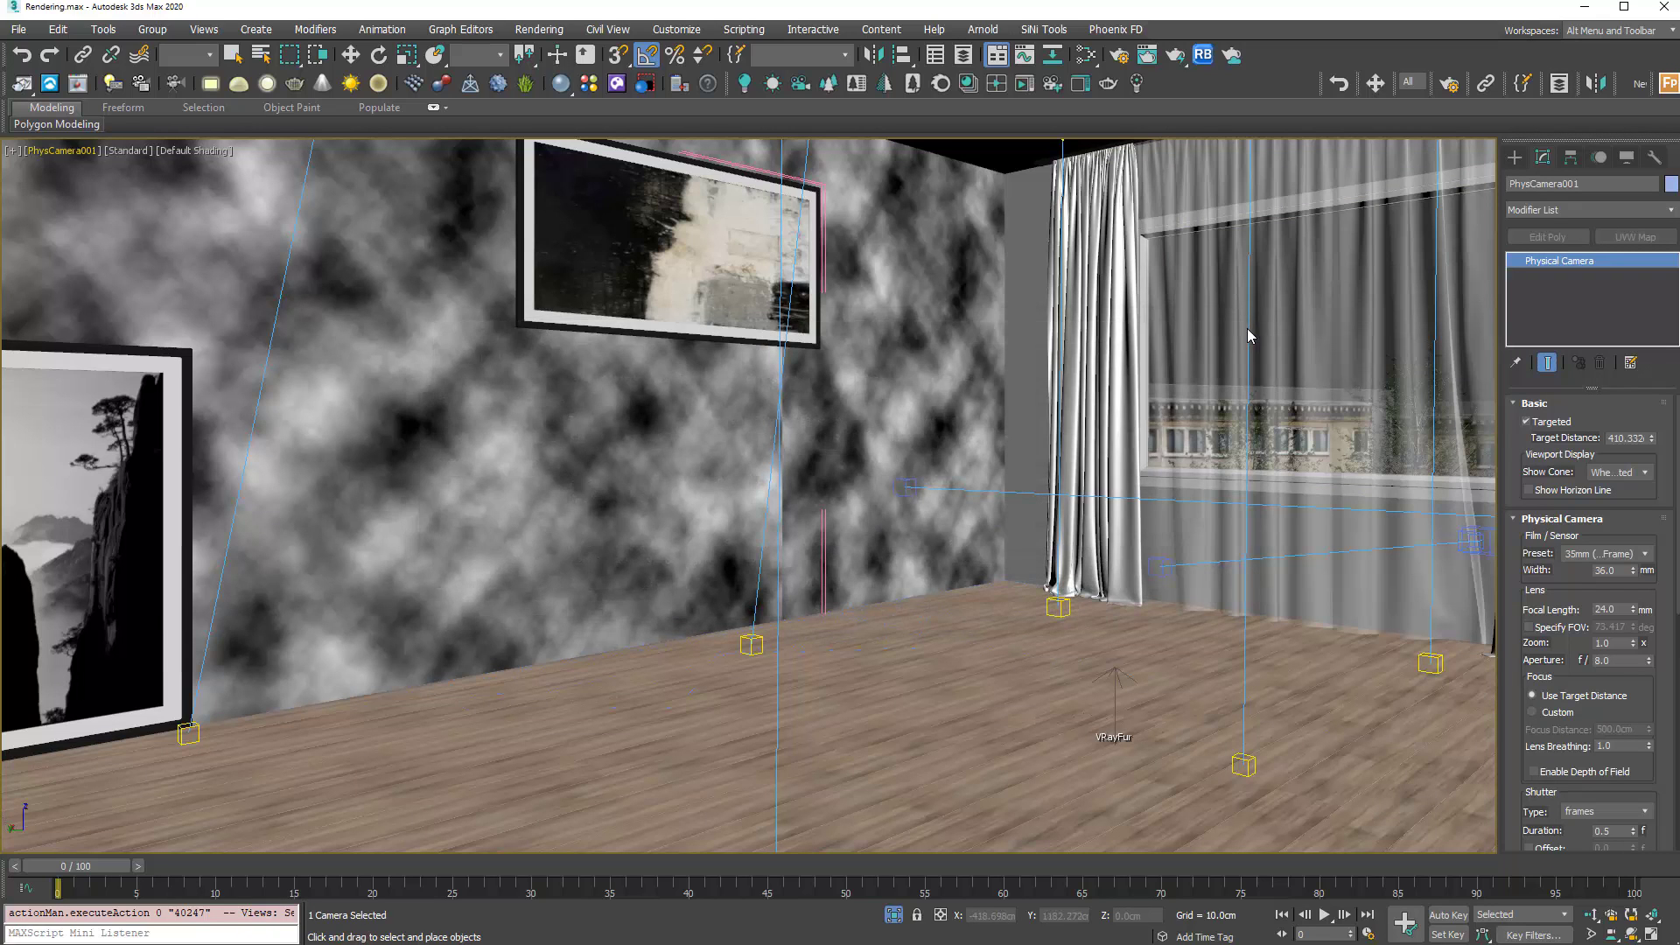
Submit the scene to Chaos Cloud and maximize the Cloud client showing the submit form.
{"action": "left_click", "coordinate": [52, 84]}
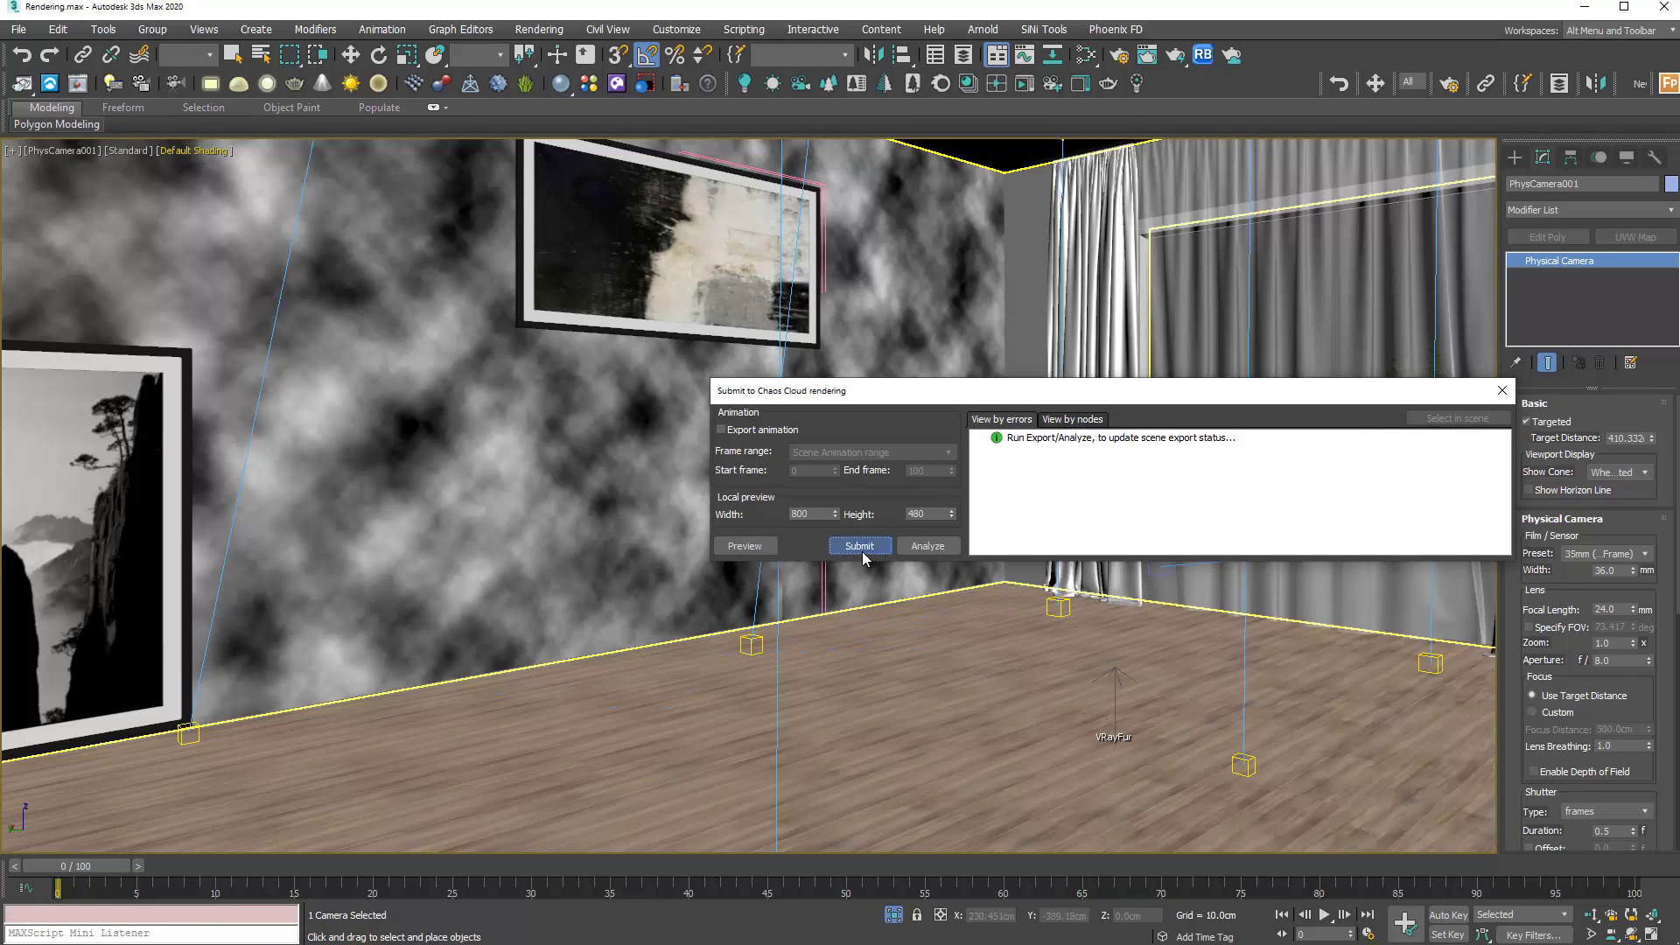
{"action": "left_click", "coordinate": [861, 546]}
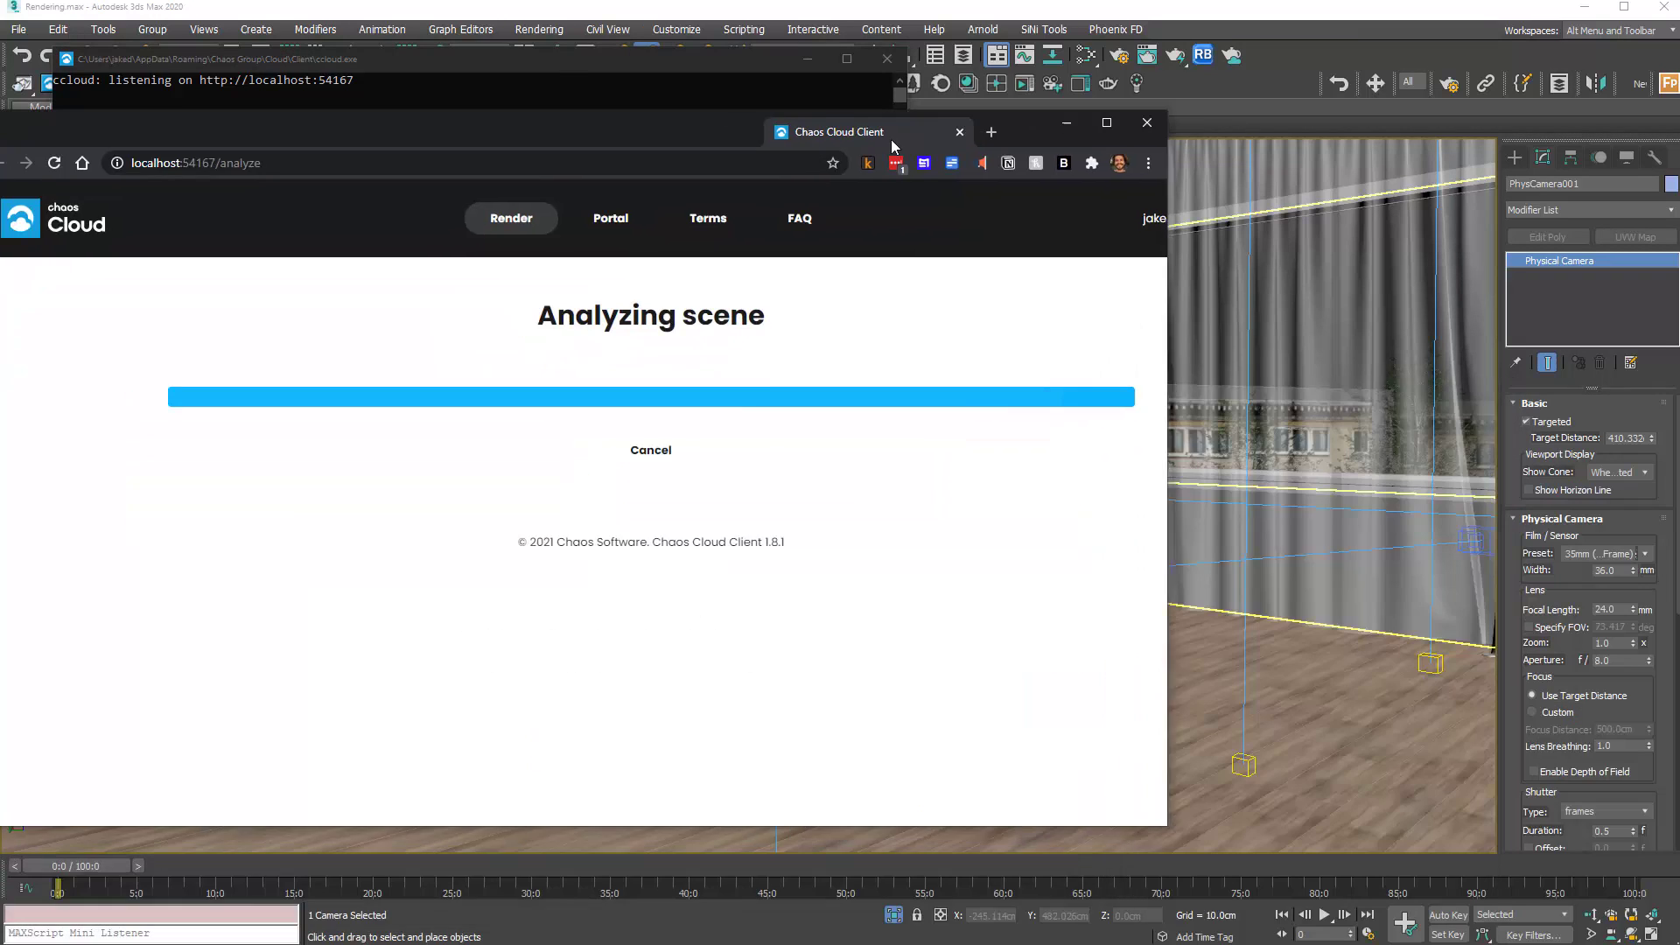
{"action": "double_click", "coordinate": [891, 139]}
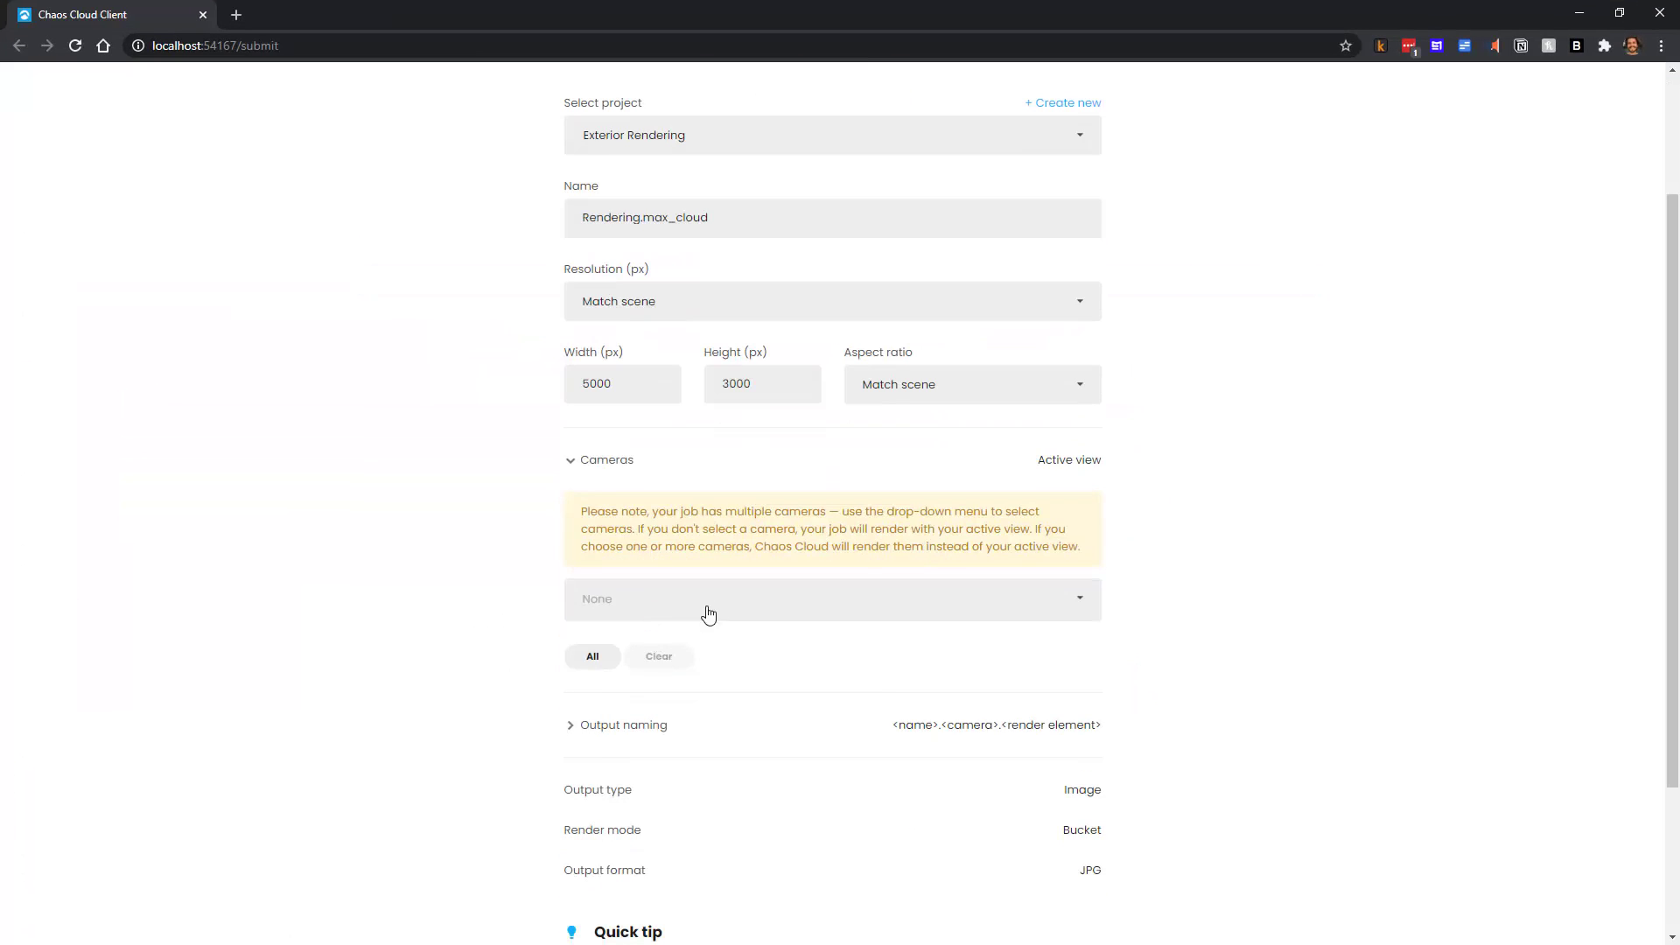
Add the Bathroom and Detail Shot cameras to the Chaos Cloud job, then return to 3ds Max.
{"action": "left_click", "coordinate": [709, 602]}
{"action": "left_click", "coordinate": [645, 642]}
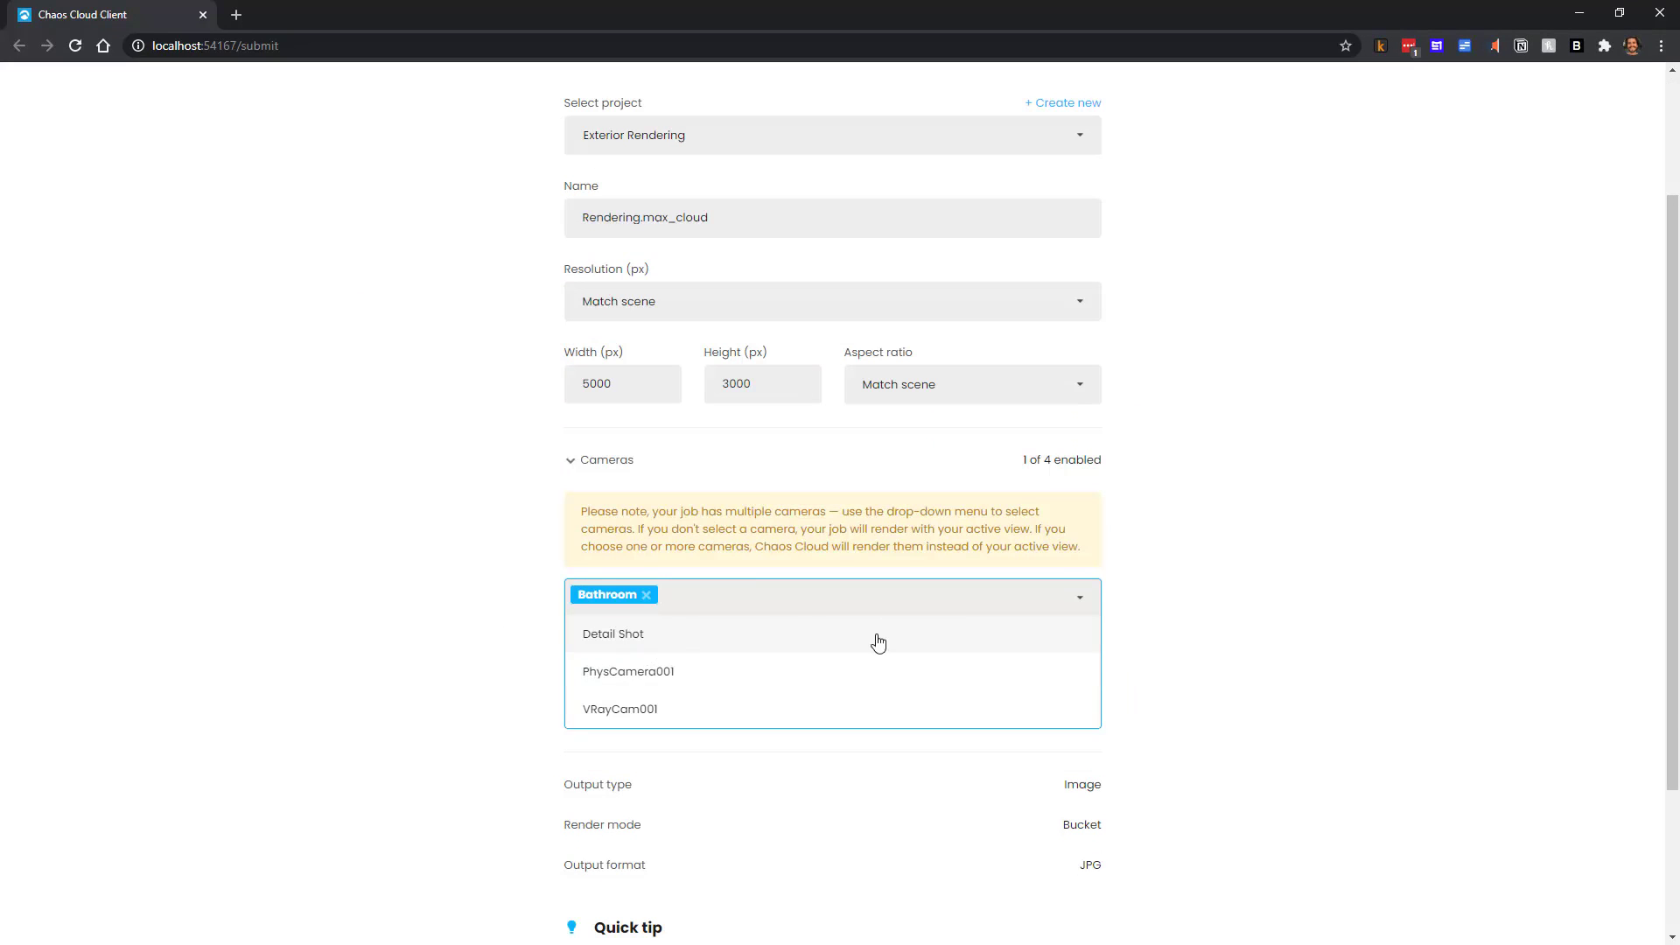
{"action": "left_click", "coordinate": [650, 644]}
{"action": "left_click", "coordinate": [1311, 697]}
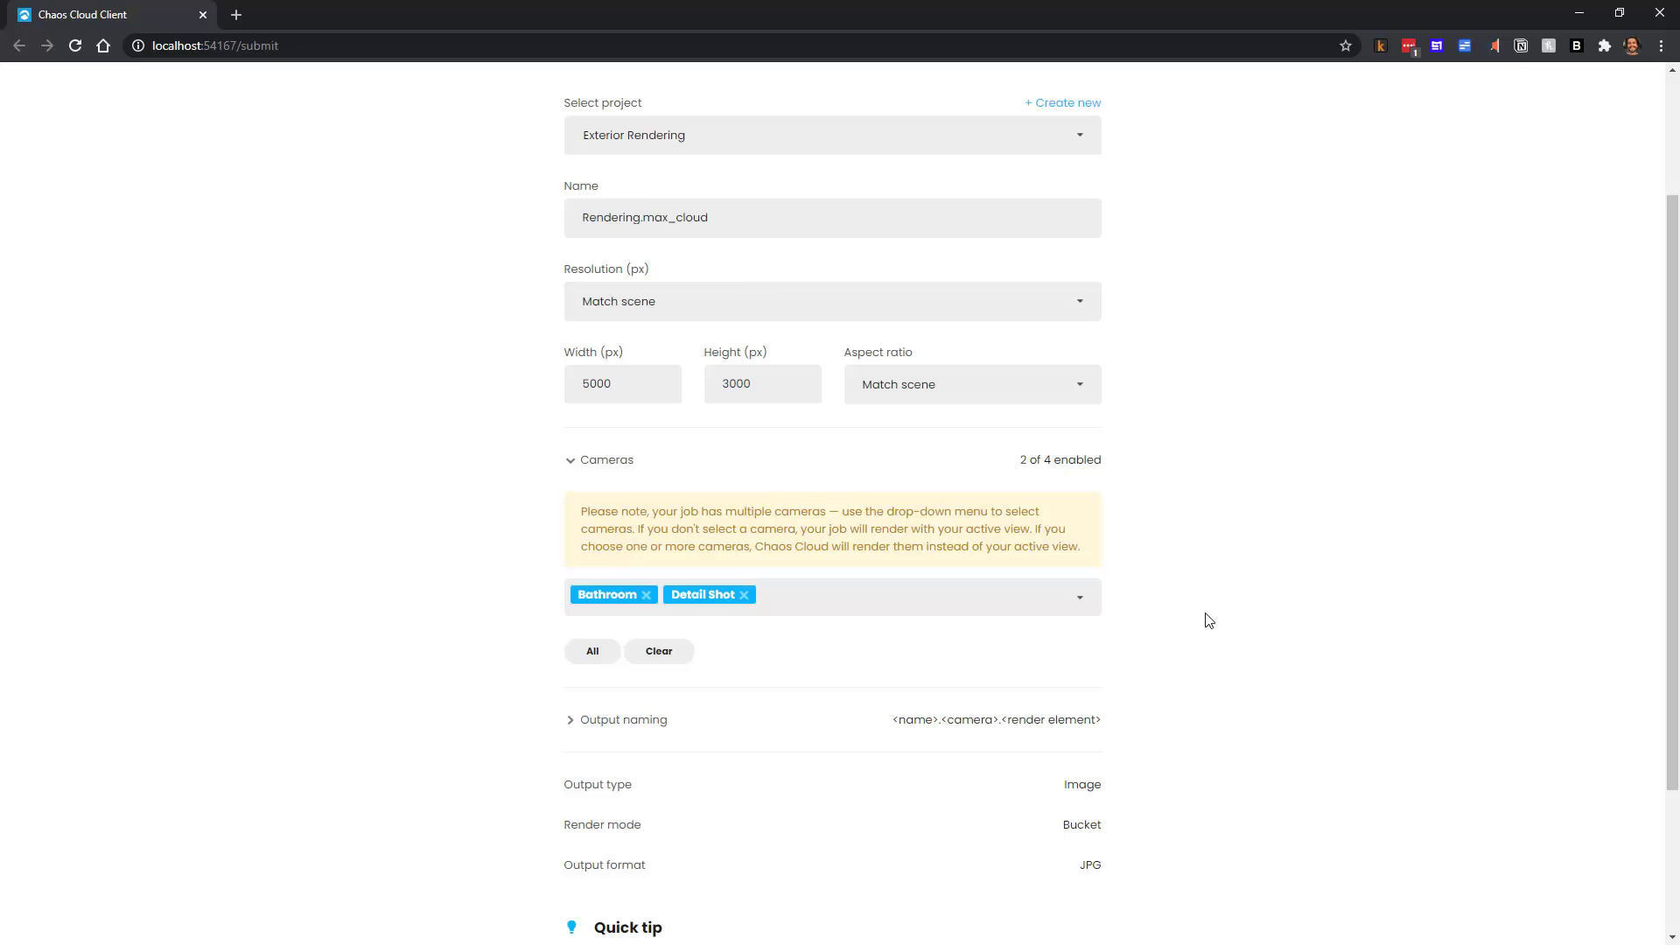
{"action": "scroll", "coordinate": [1183, 432], "scroll_direction": "up", "scroll_amount": 3}
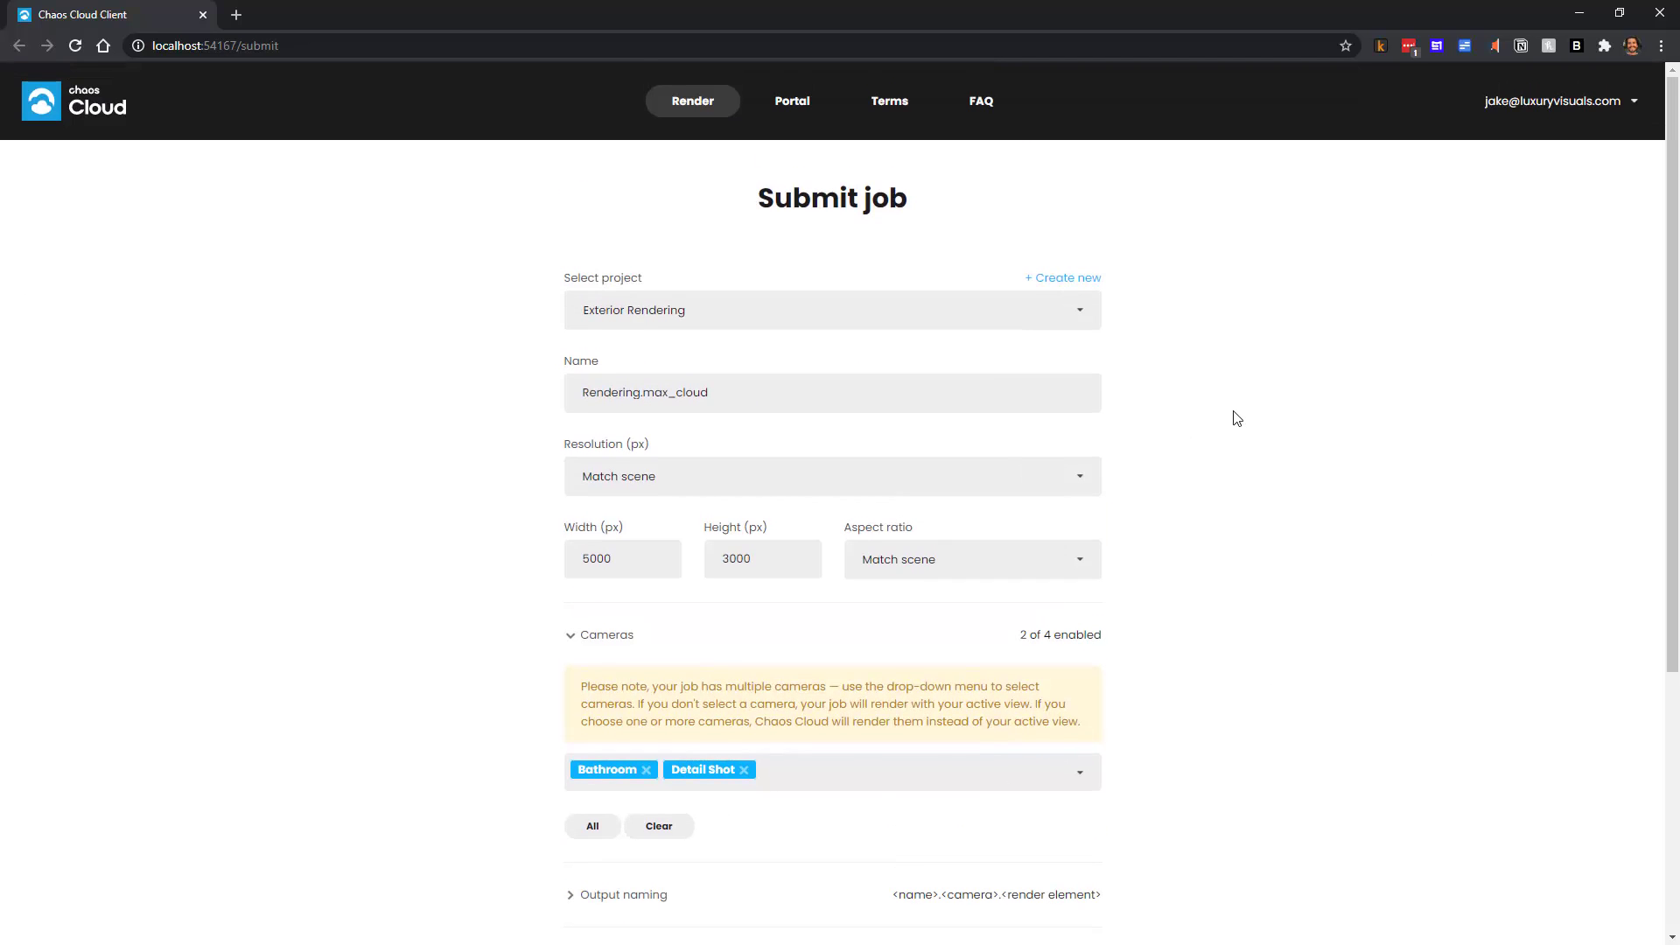
{"action": "left_click", "coordinate": [1660, 13]}
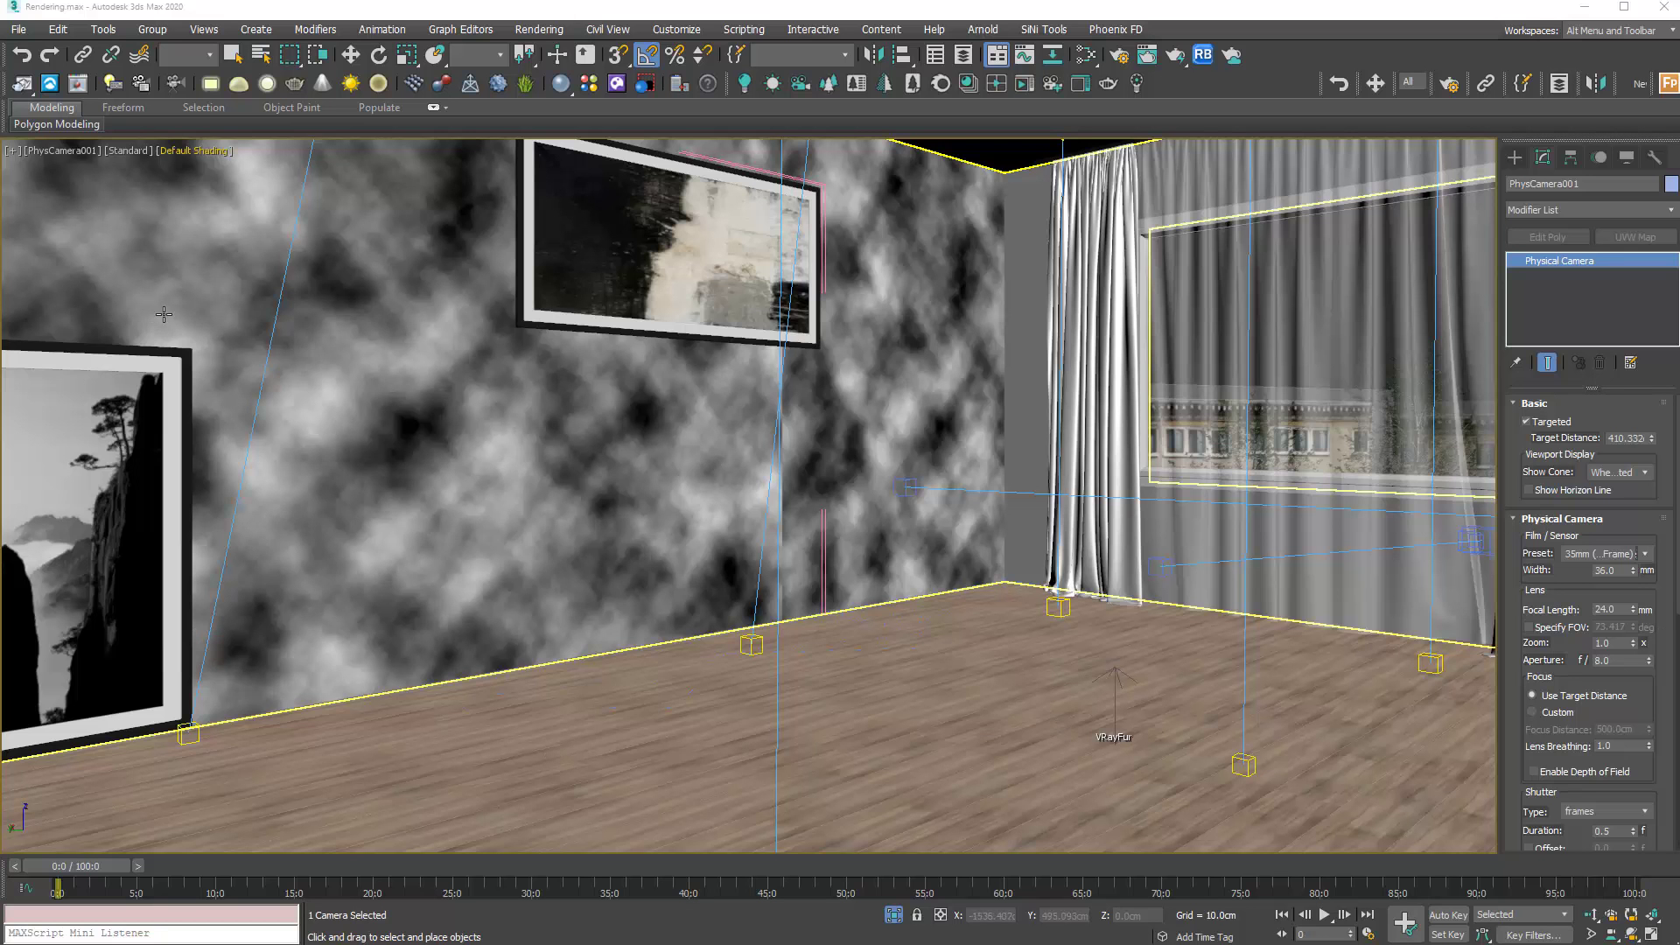
Open the Chaos Cosmos browser, reposition and widen it, and browse Furniture, toggling Show downloaded only.
{"action": "left_click", "coordinate": [617, 85]}
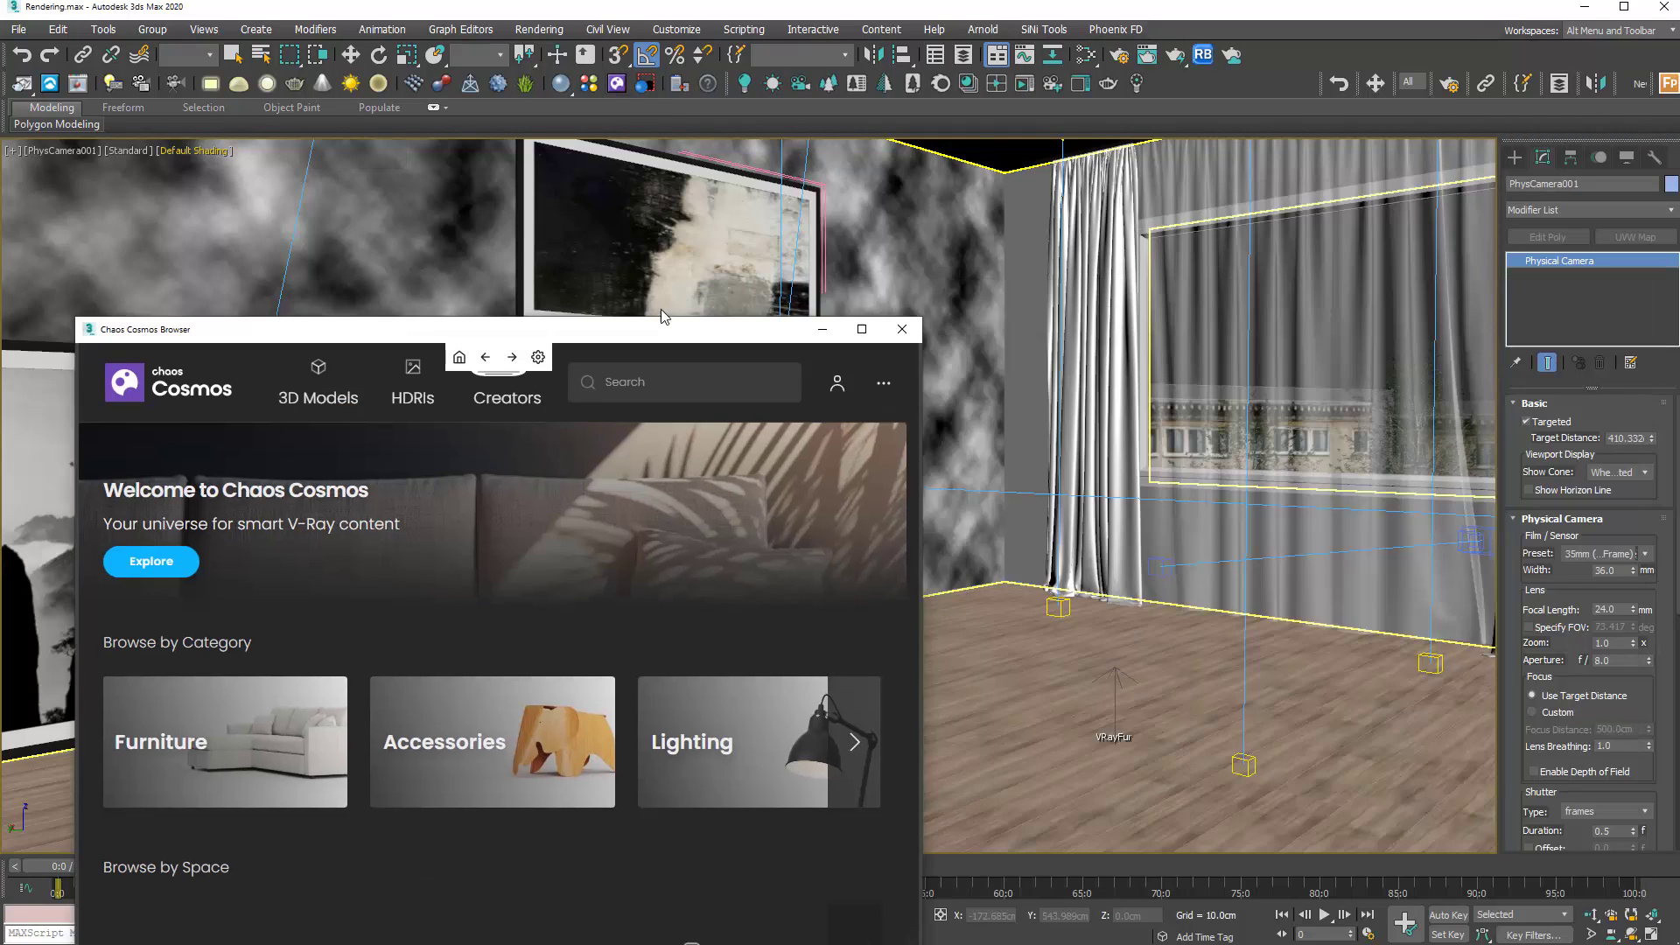
{"action": "left_click_drag", "start_coordinate": [660, 308], "coordinate": [1207, 79]}
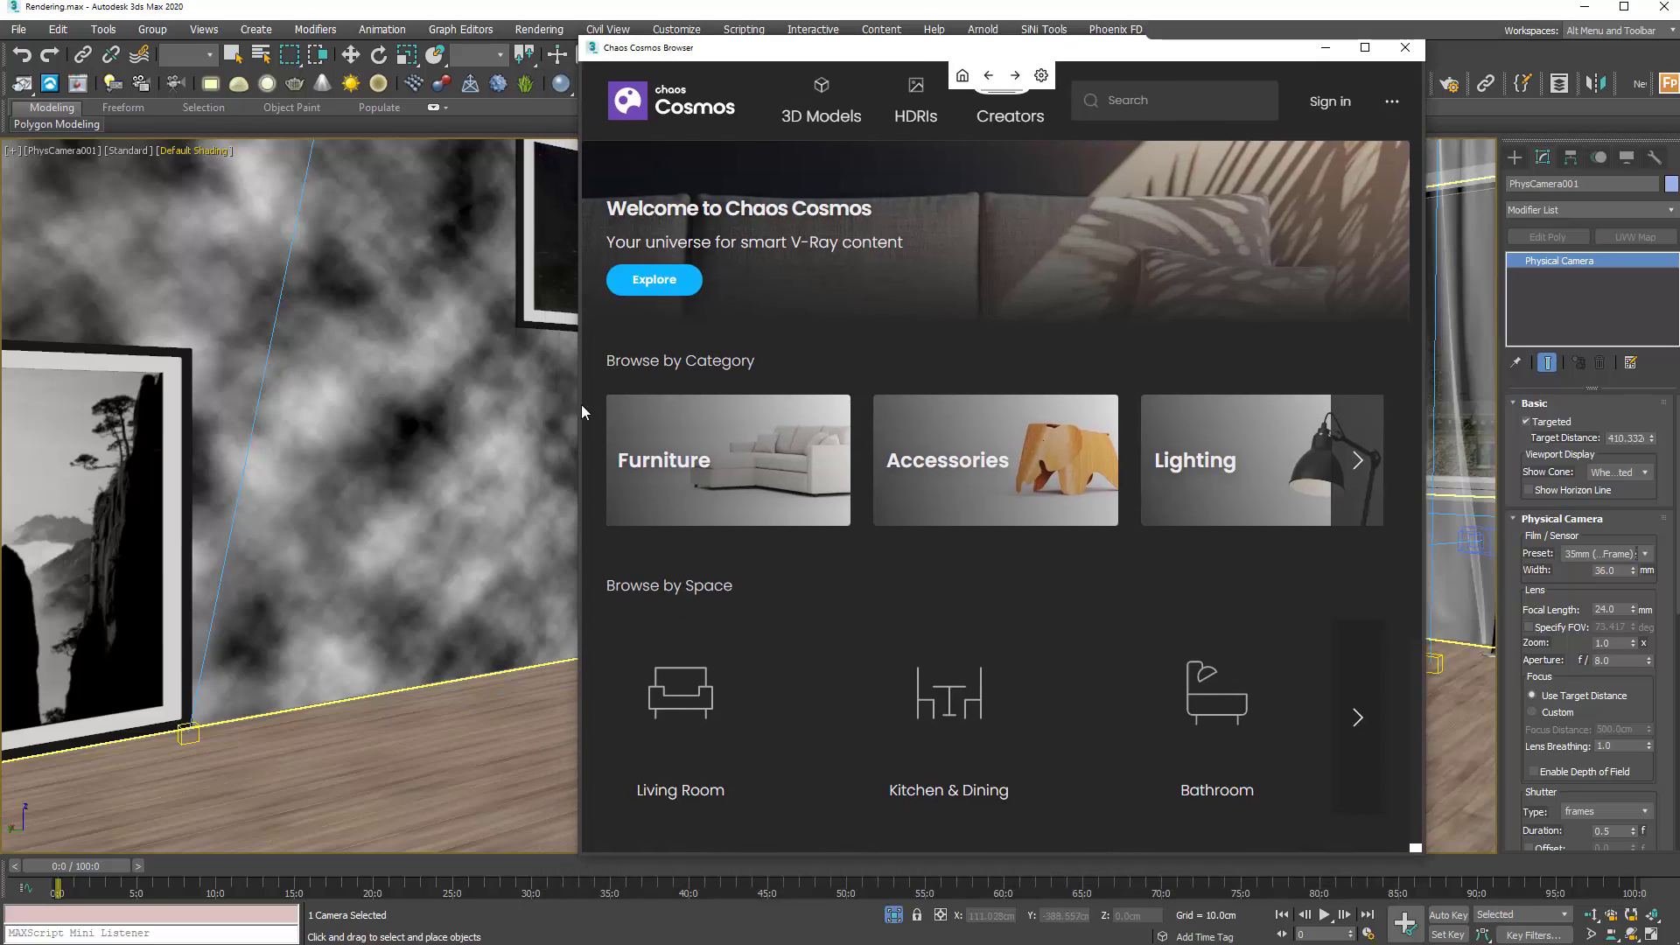
{"action": "left_click", "coordinate": [732, 441]}
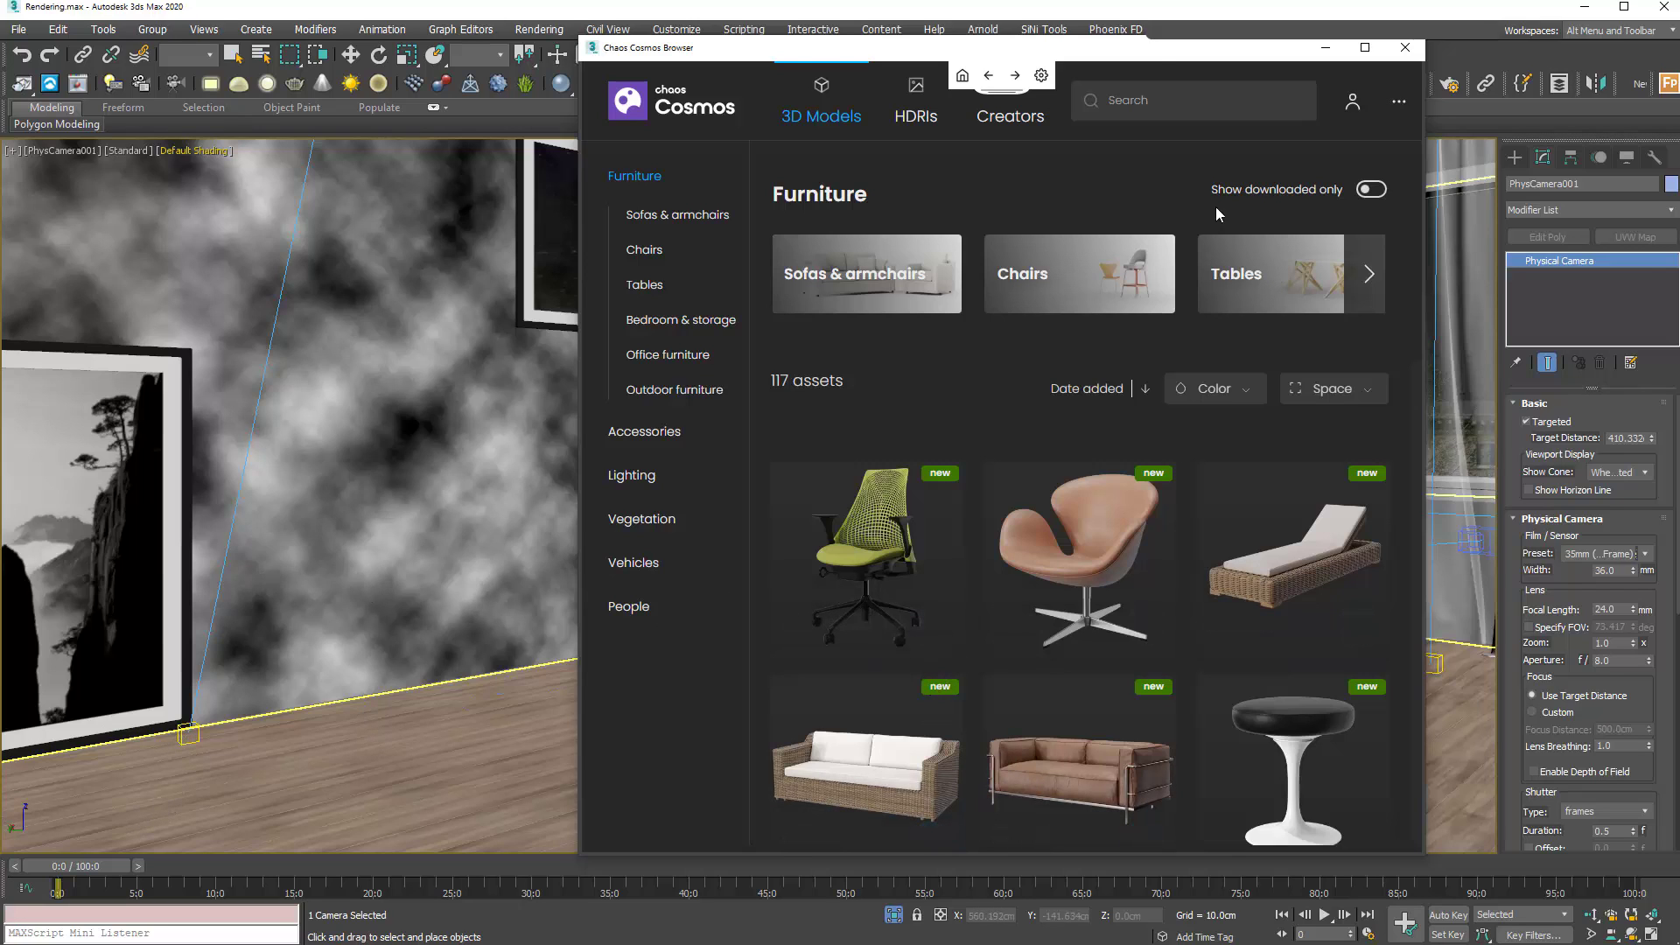
{"action": "left_click_drag", "start_coordinate": [1424, 350], "coordinate": [1639, 420]}
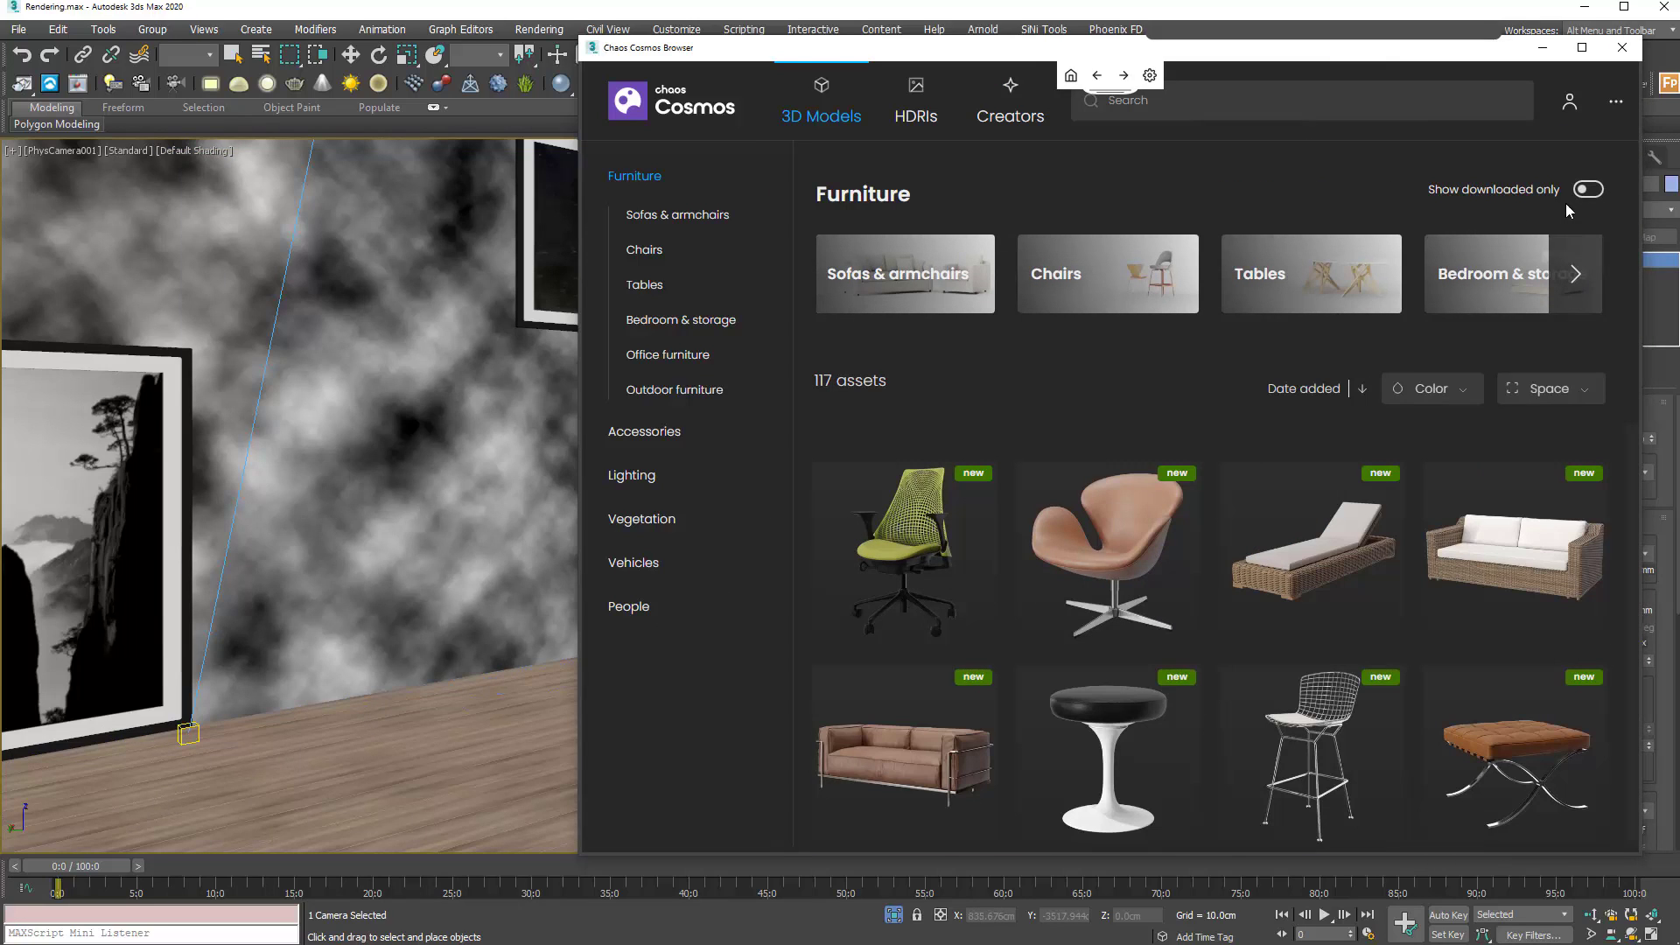
{"action": "left_click", "coordinate": [1595, 192]}
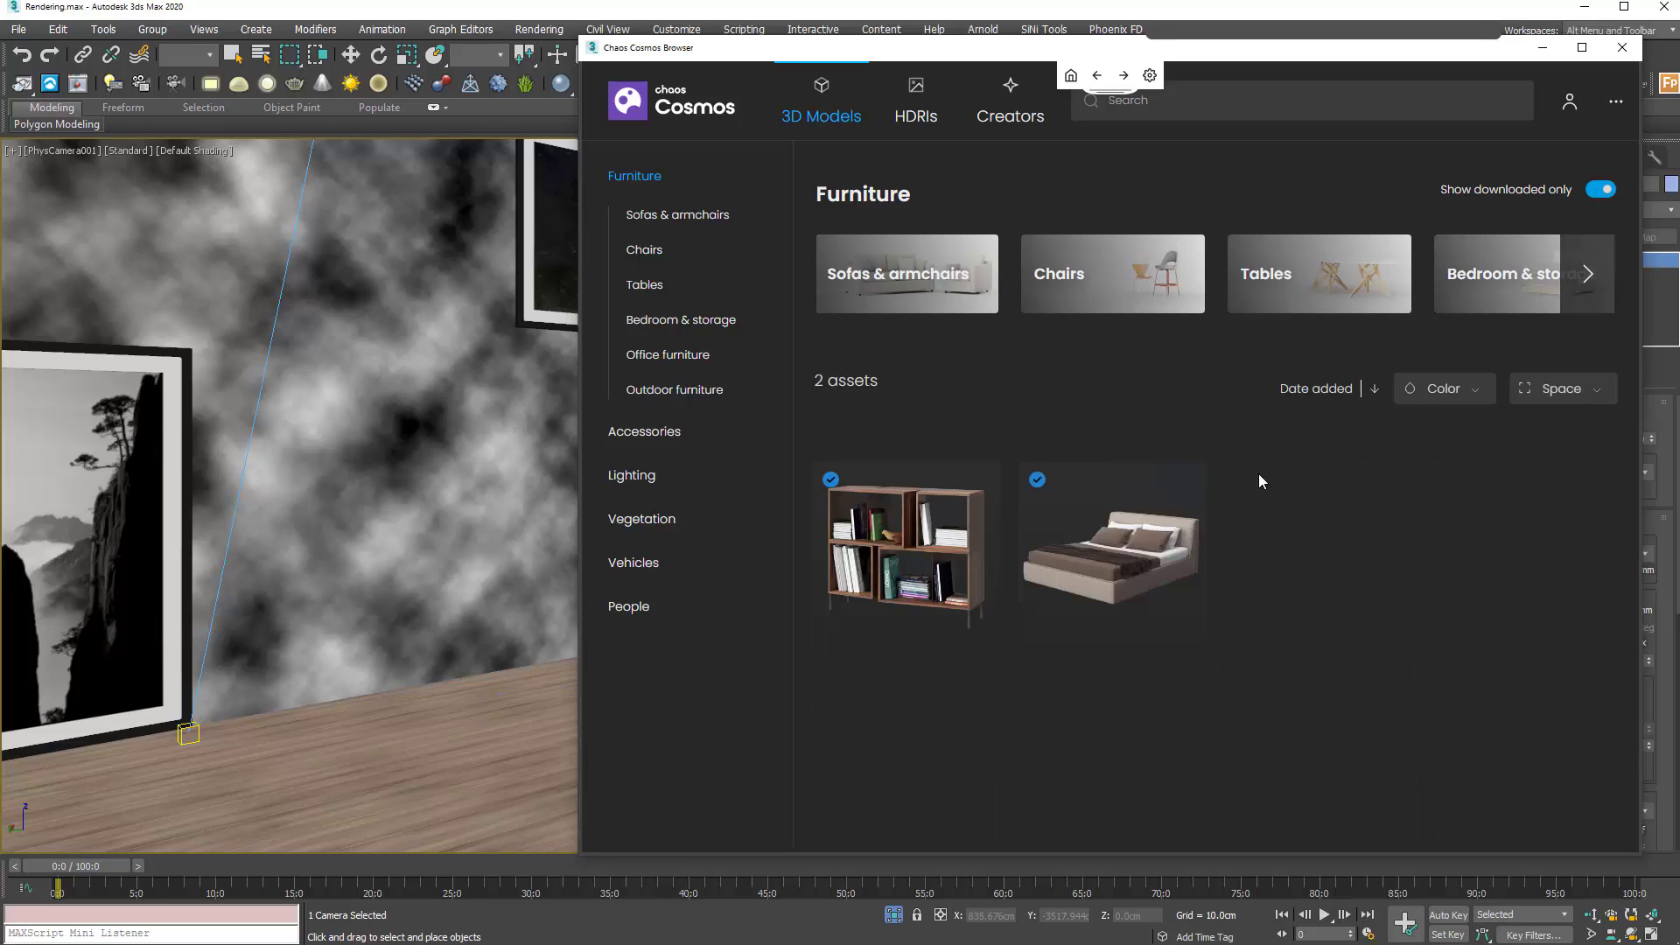
{"action": "left_click", "coordinate": [1602, 188]}
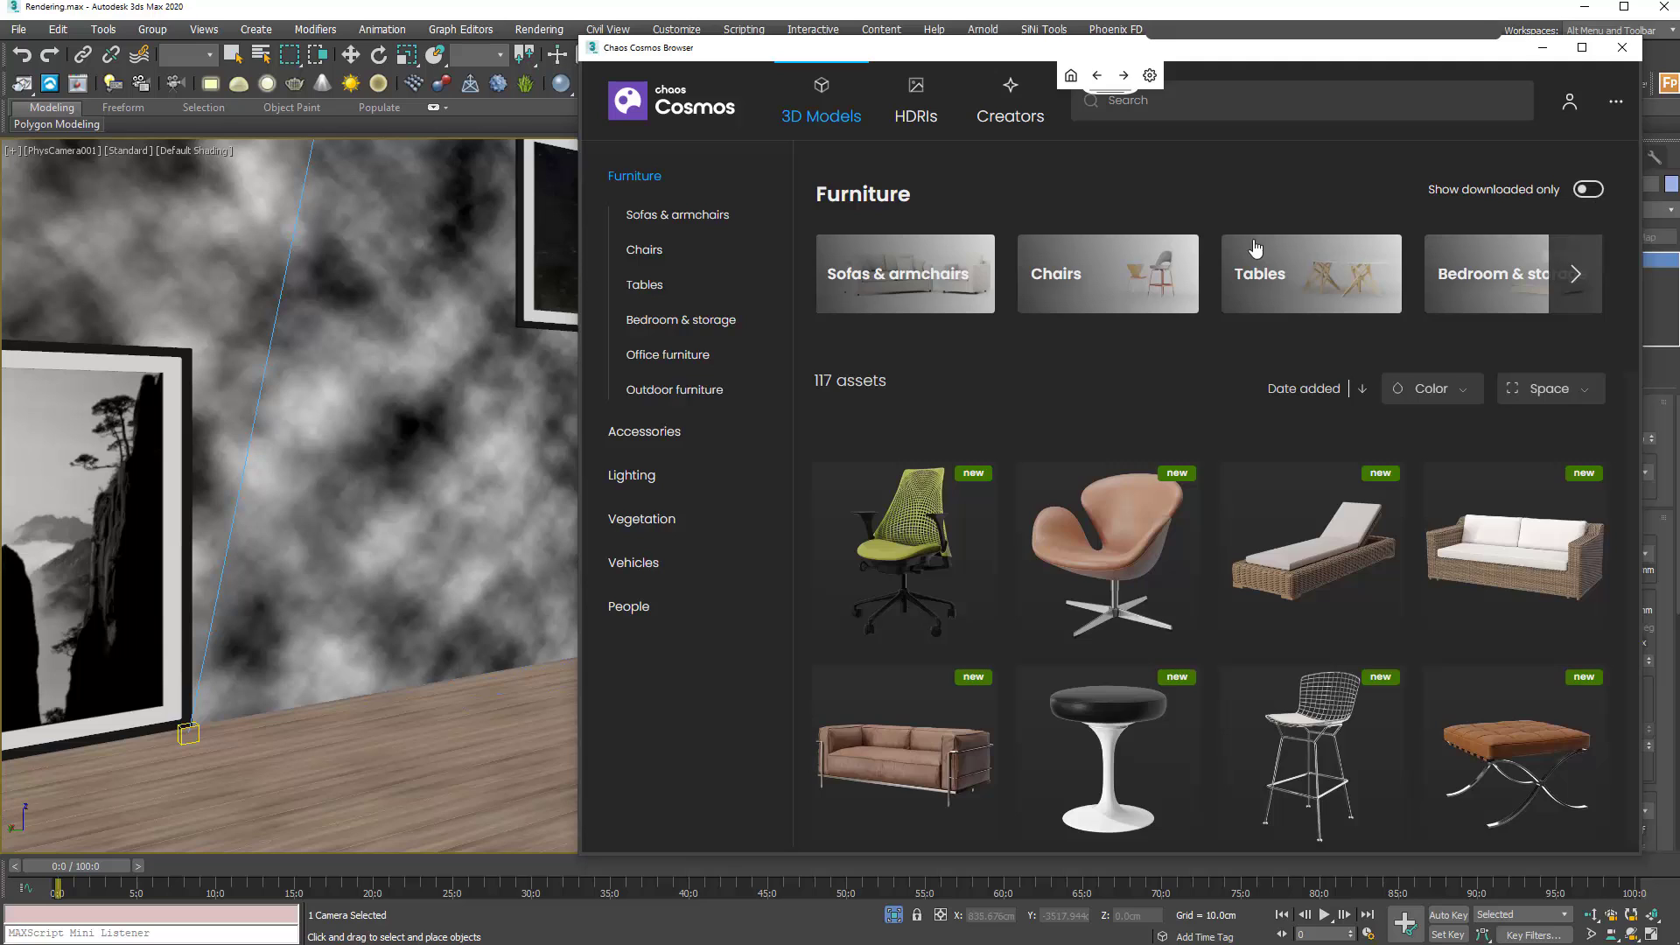
Browse Sofas & armchairs and Bedroom & storage, search for books, then show all 603 3D Models.
{"action": "left_click", "coordinate": [880, 289]}
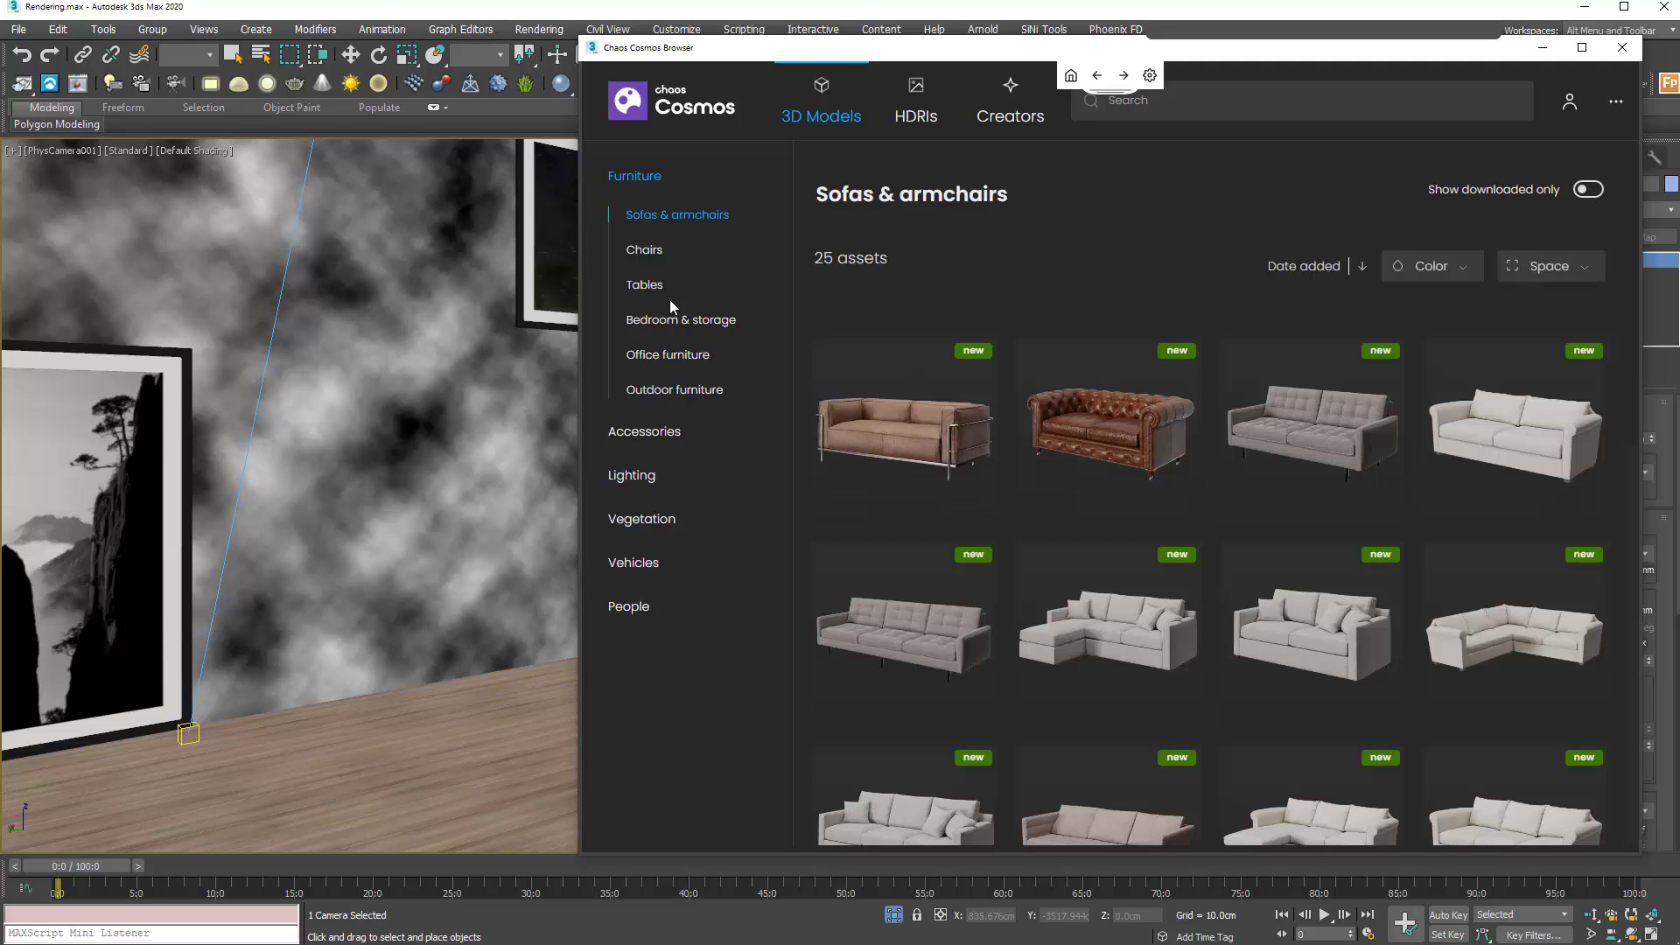
{"action": "left_click", "coordinate": [670, 321]}
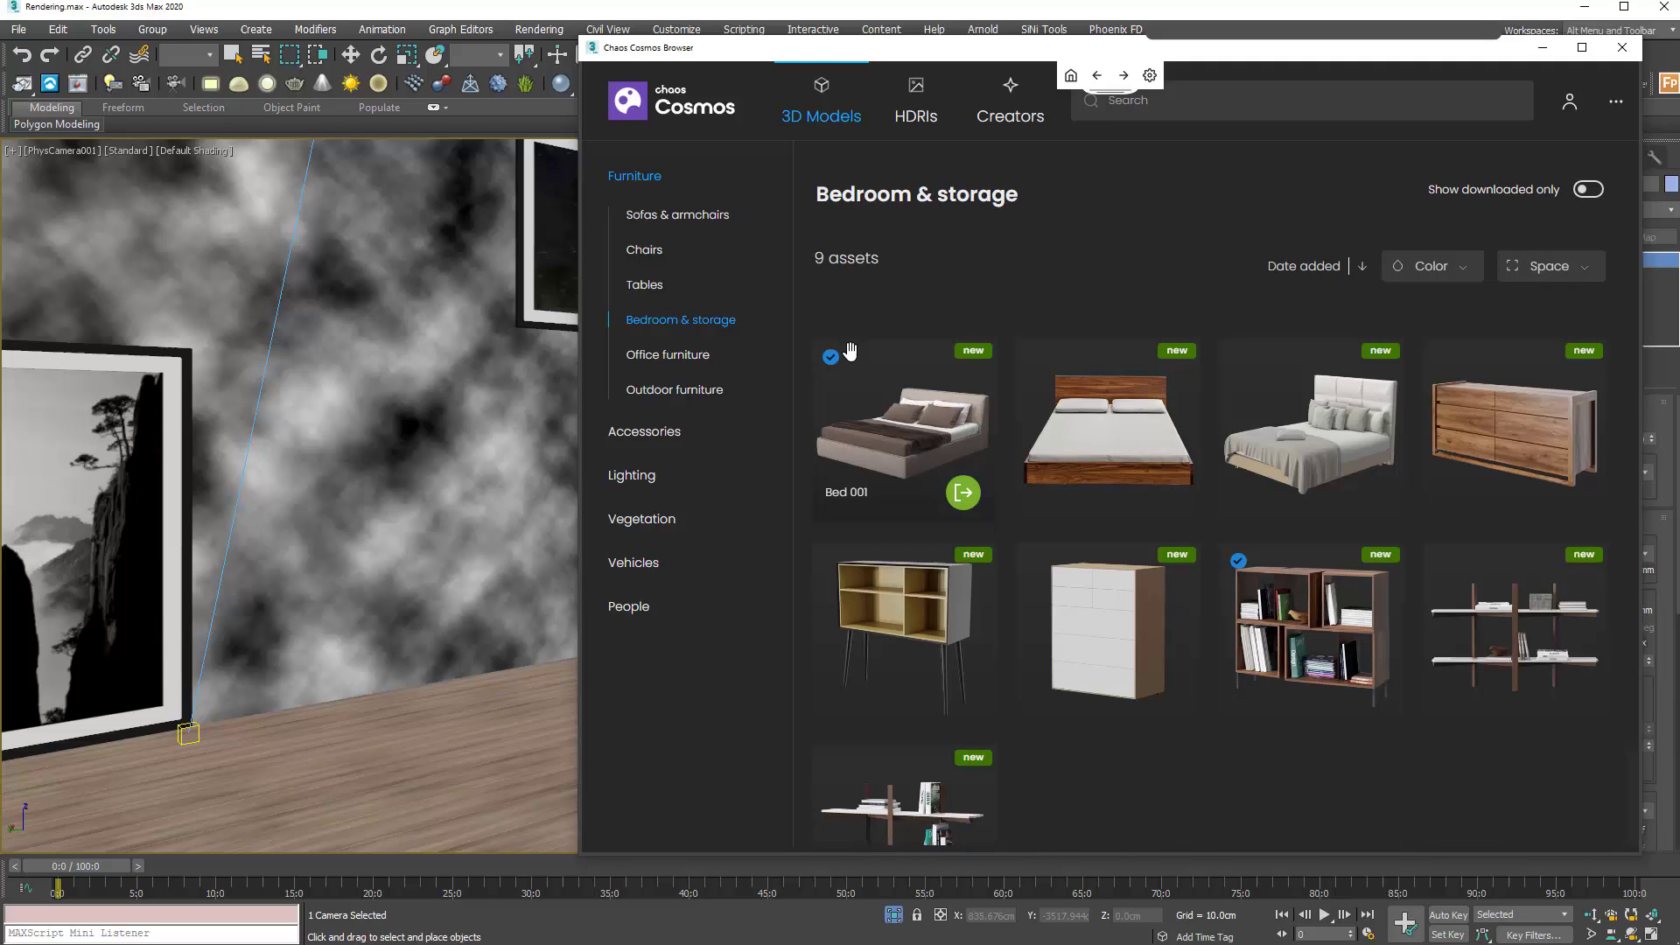
{"action": "left_click", "coordinate": [1189, 104]}
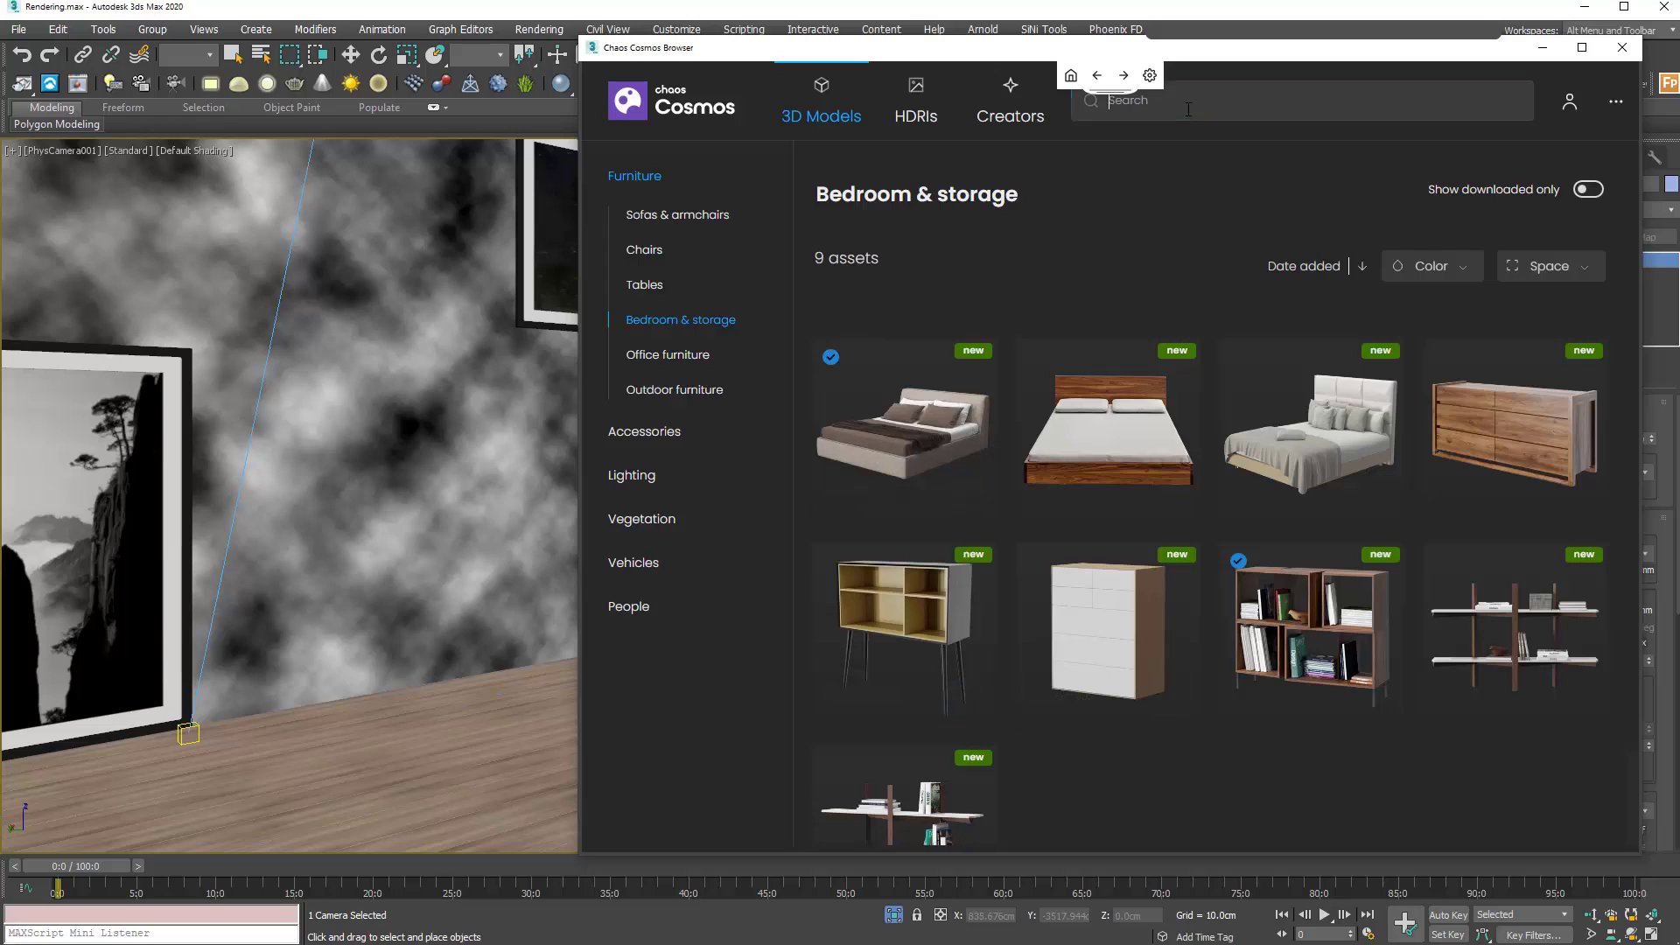
{"action": "left_click", "coordinate": [1199, 149]}
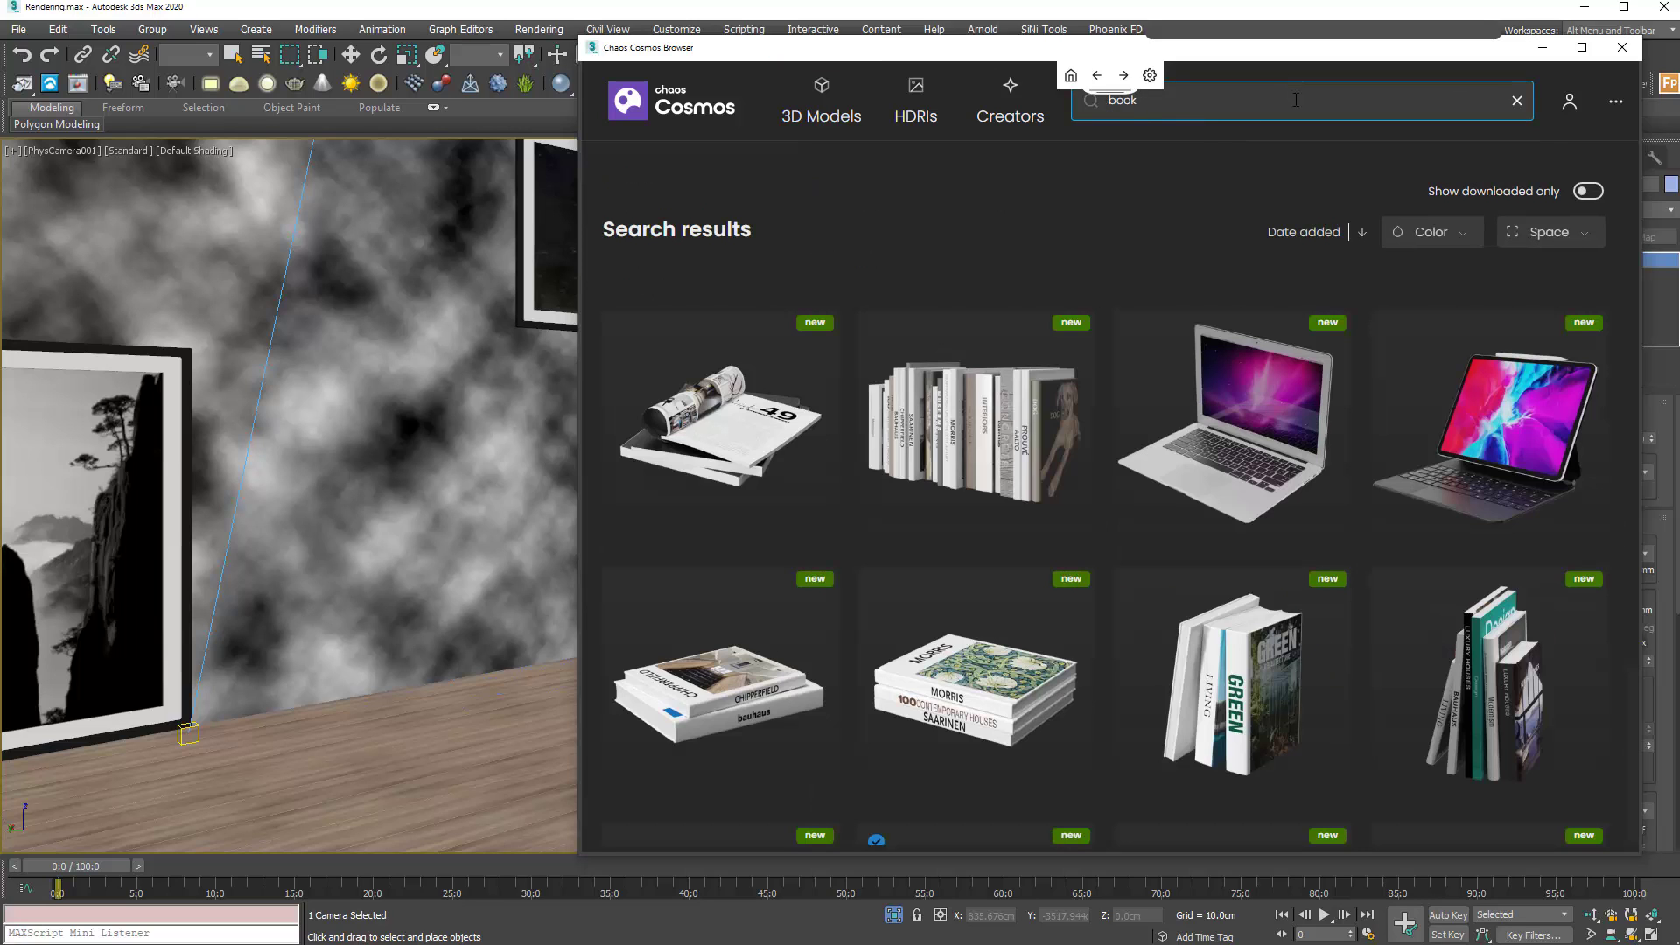
{"action": "left_click", "coordinate": [1517, 101]}
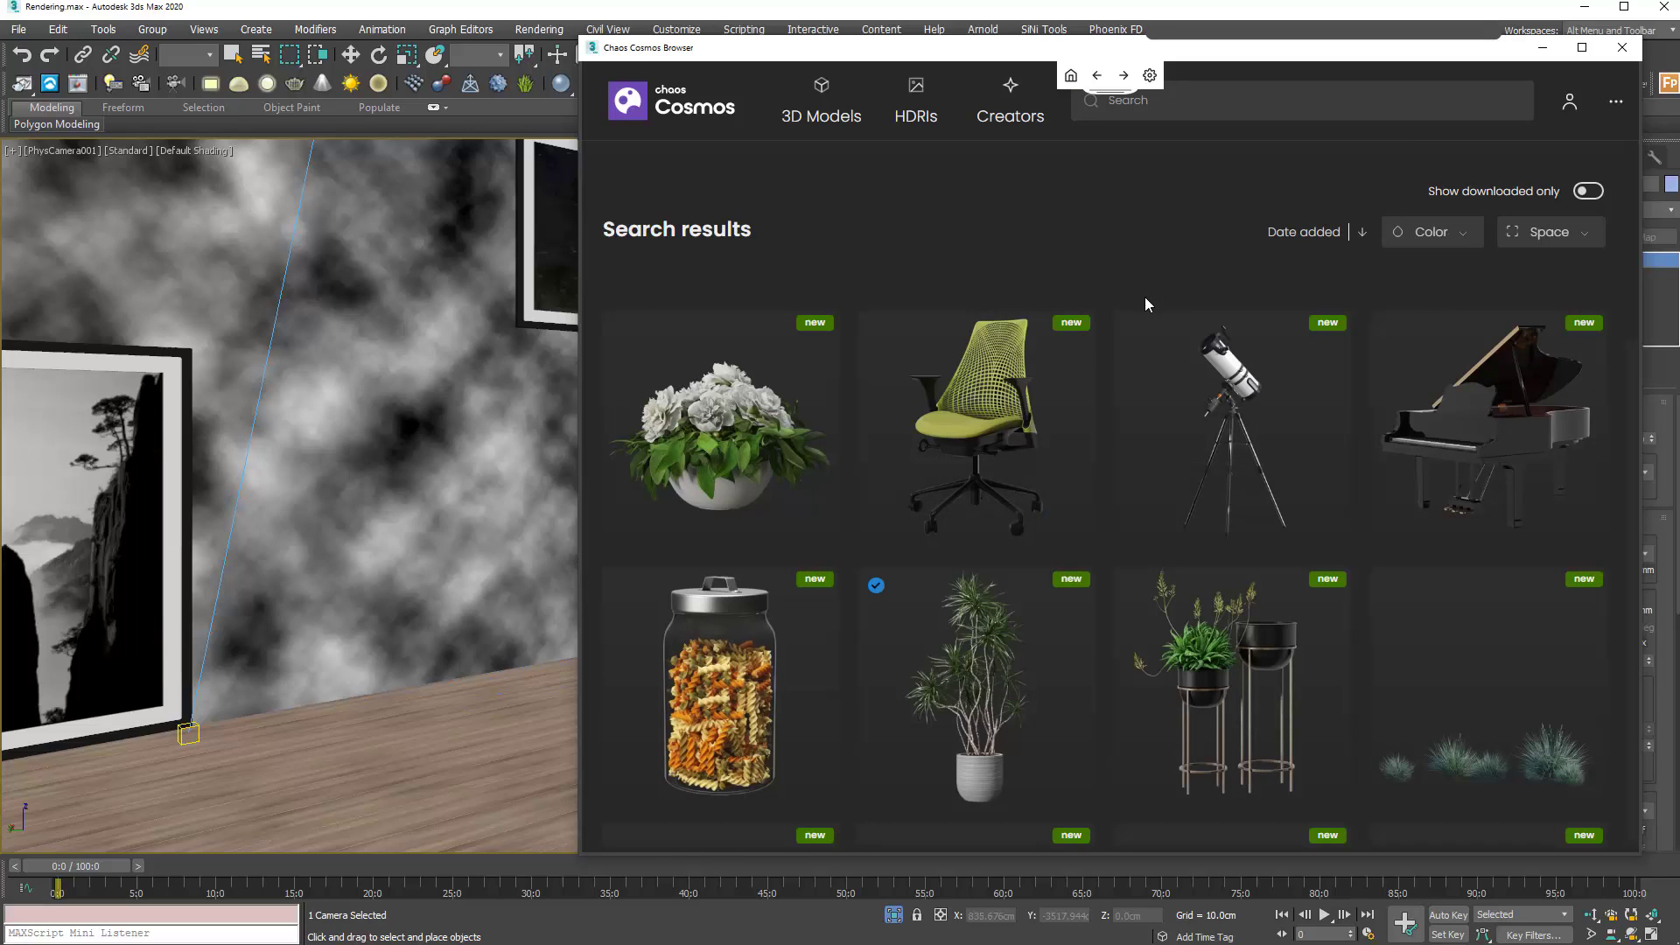
{"action": "mouse_move", "coordinate": [1058, 628]}
{"action": "left_click", "coordinate": [821, 113]}
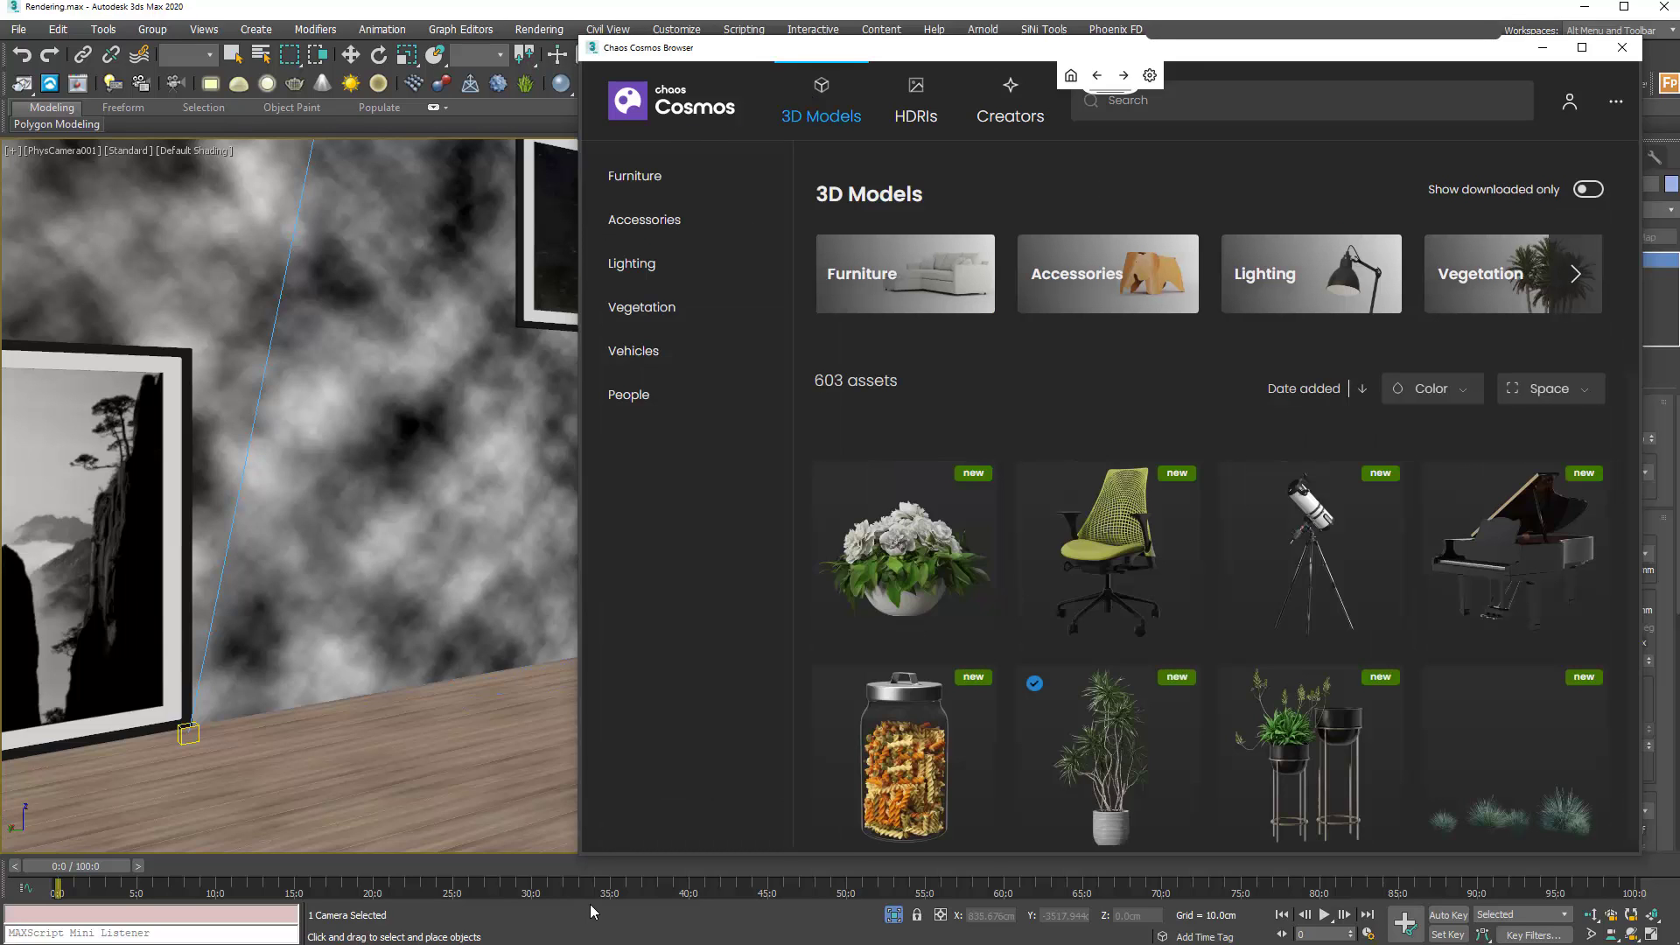
{"action": "mouse_move", "coordinate": [1184, 548]}
In Furniture > Bedroom & storage, start the Bed 002 download and drag Bed 001 onto the floor.
{"action": "left_click_drag", "start_coordinate": [1218, 59], "coordinate": [379, 140]}
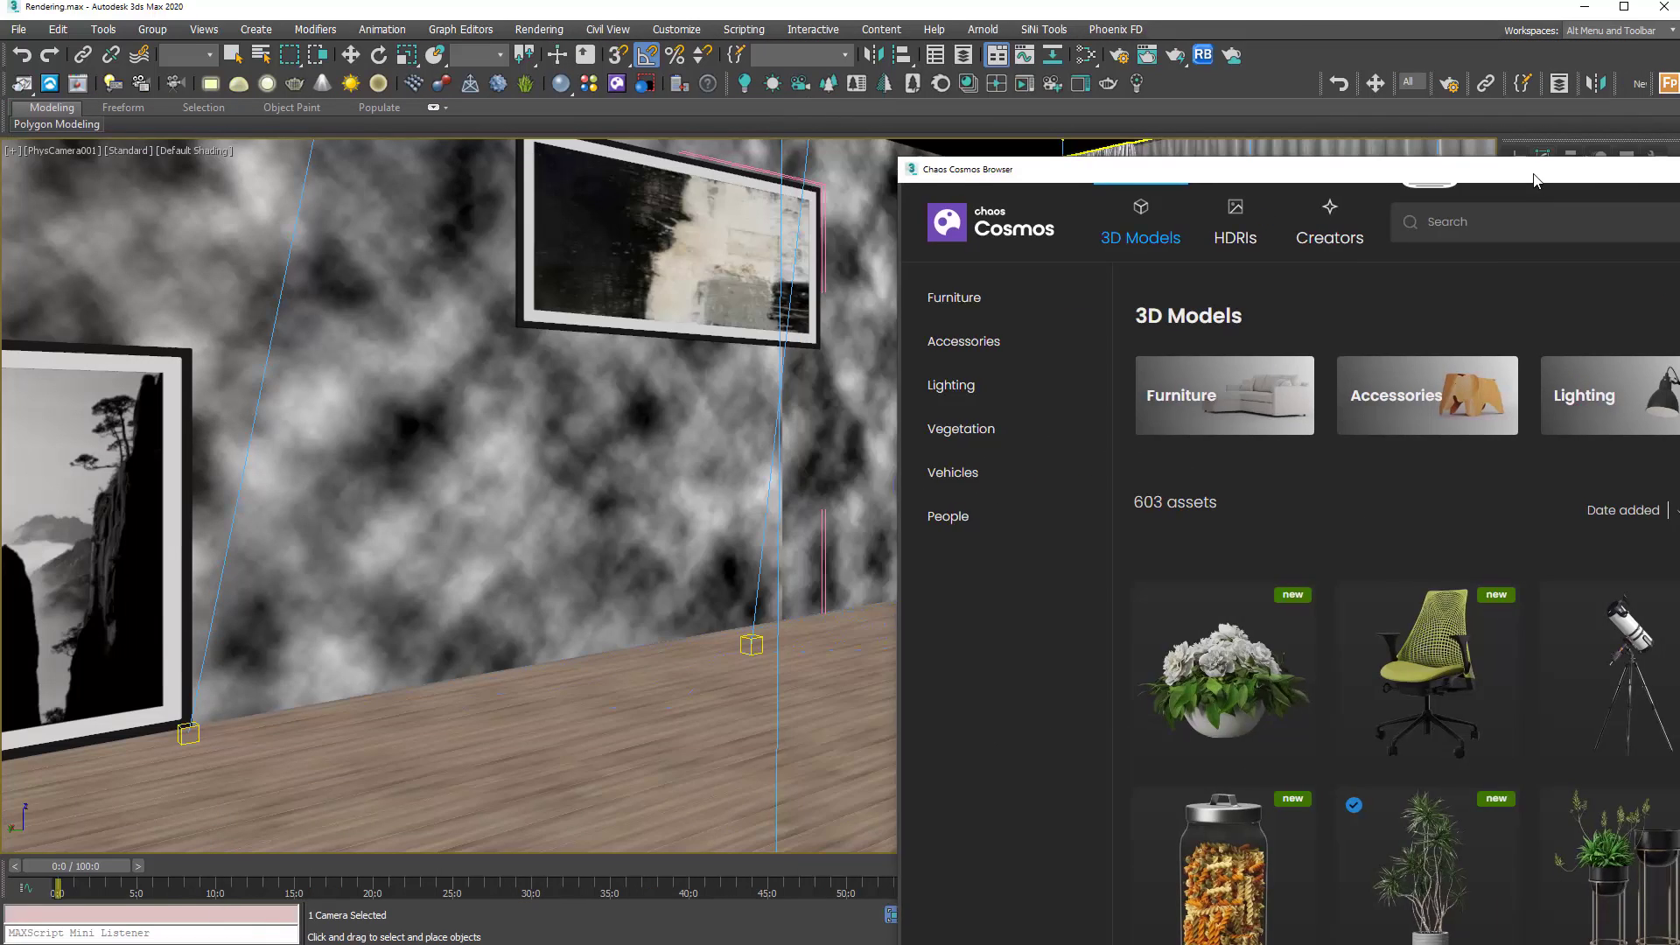
{"action": "left_click_drag", "start_coordinate": [1534, 180], "coordinate": [1236, 74]}
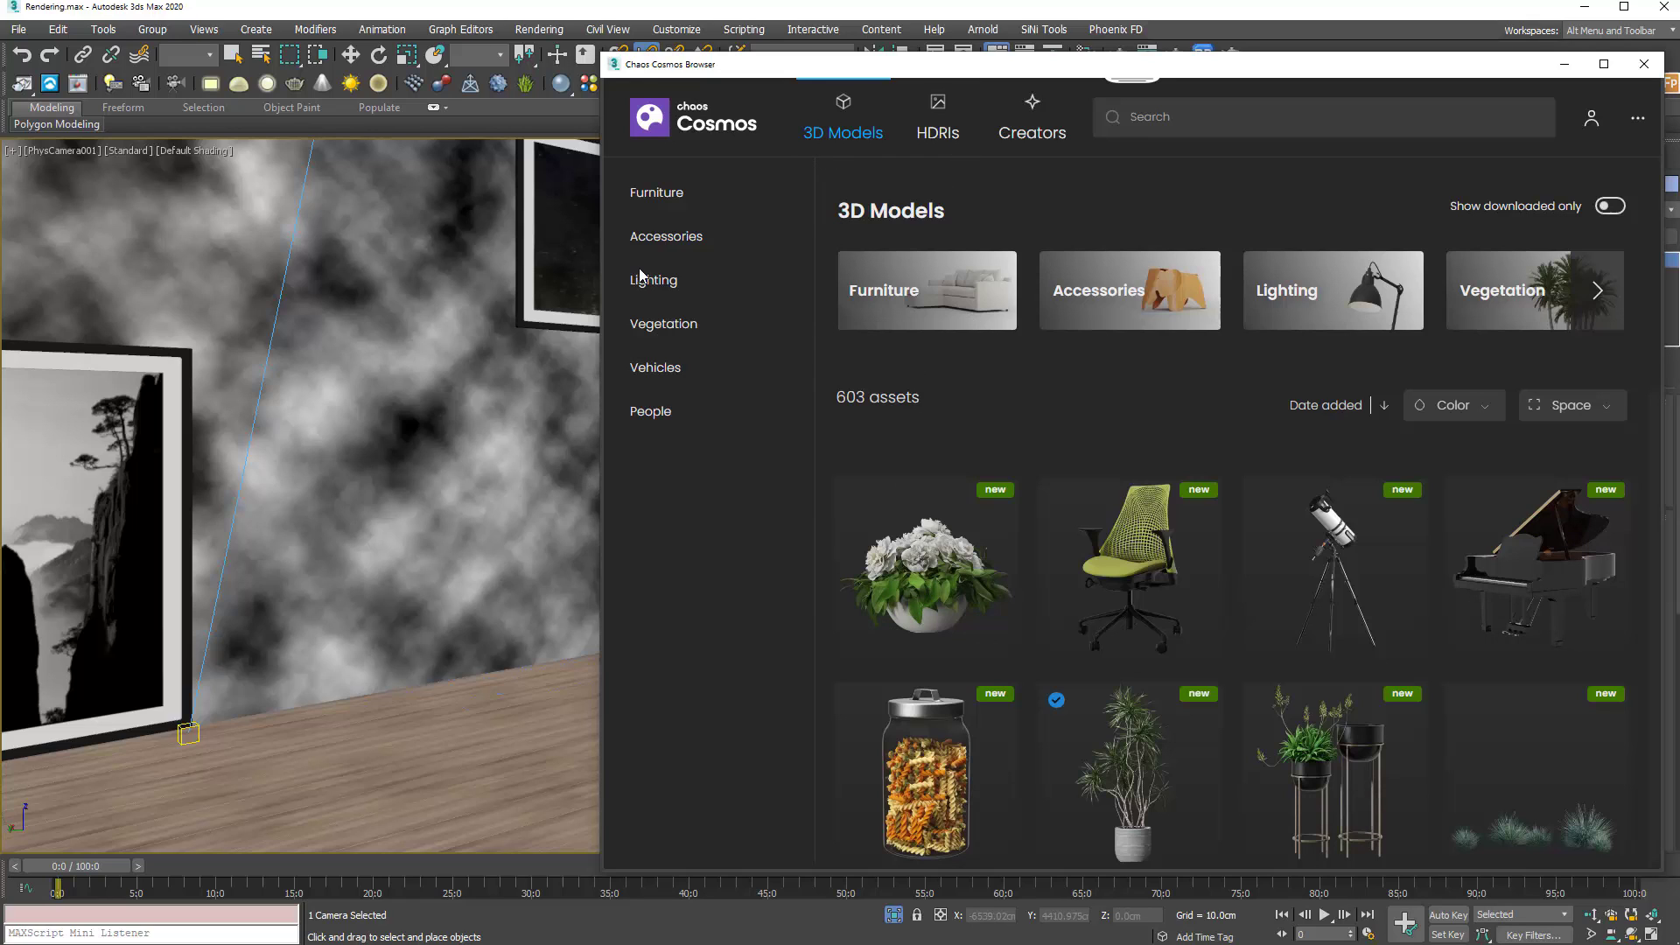
{"action": "left_click", "coordinate": [665, 194]}
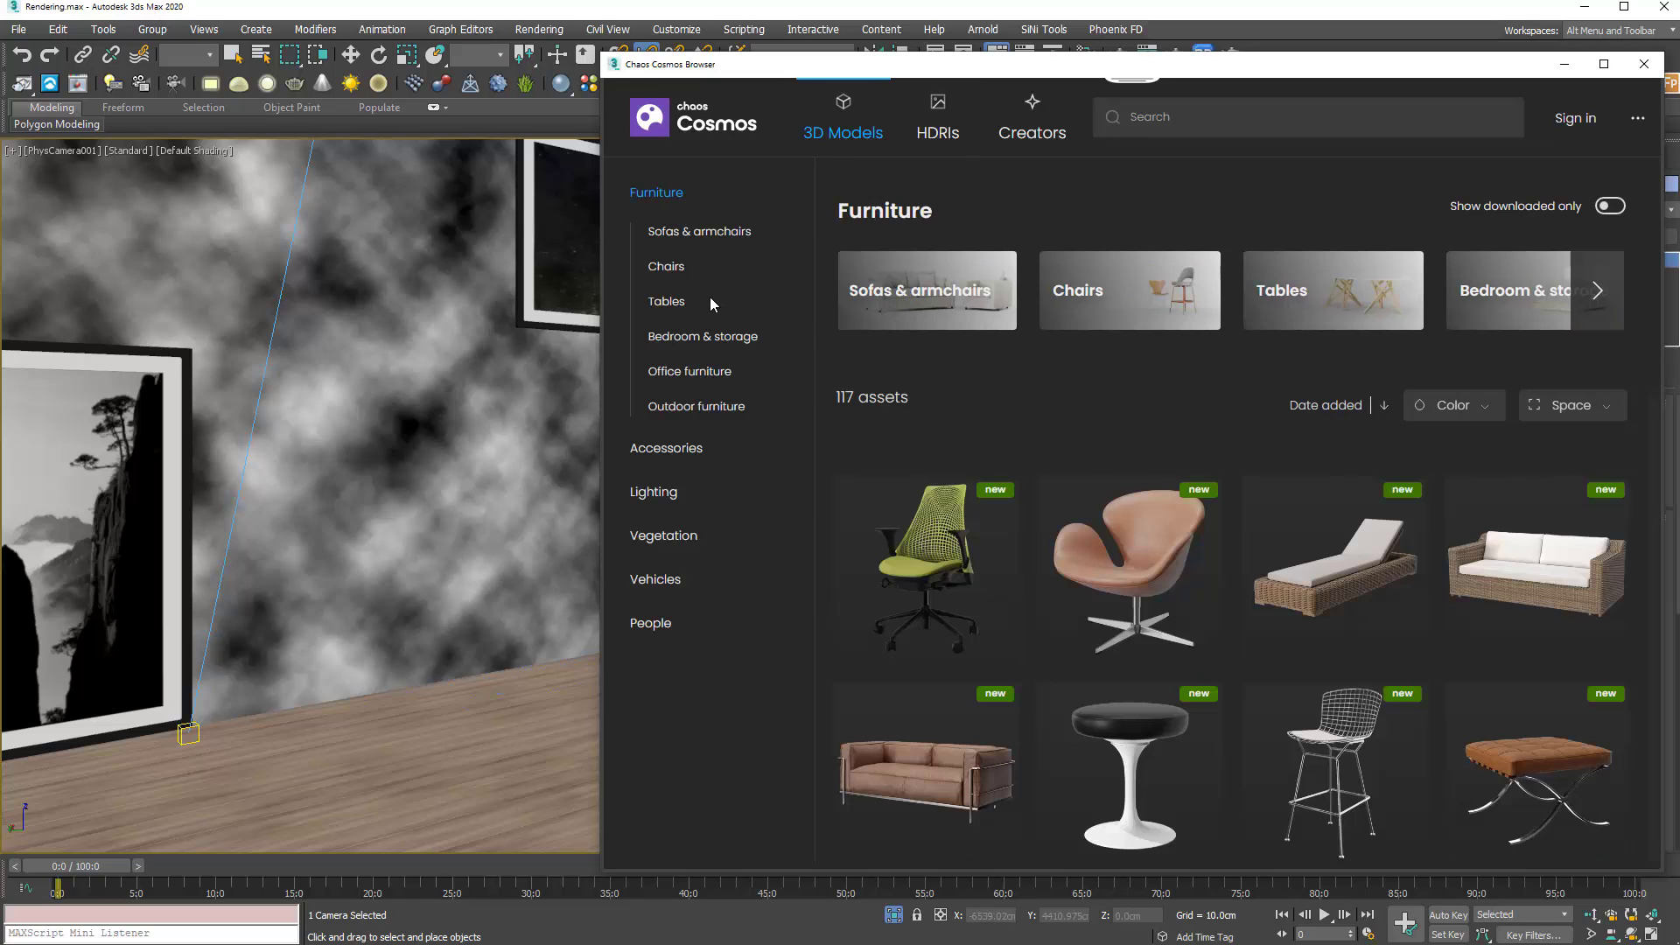
{"action": "left_click", "coordinate": [678, 338]}
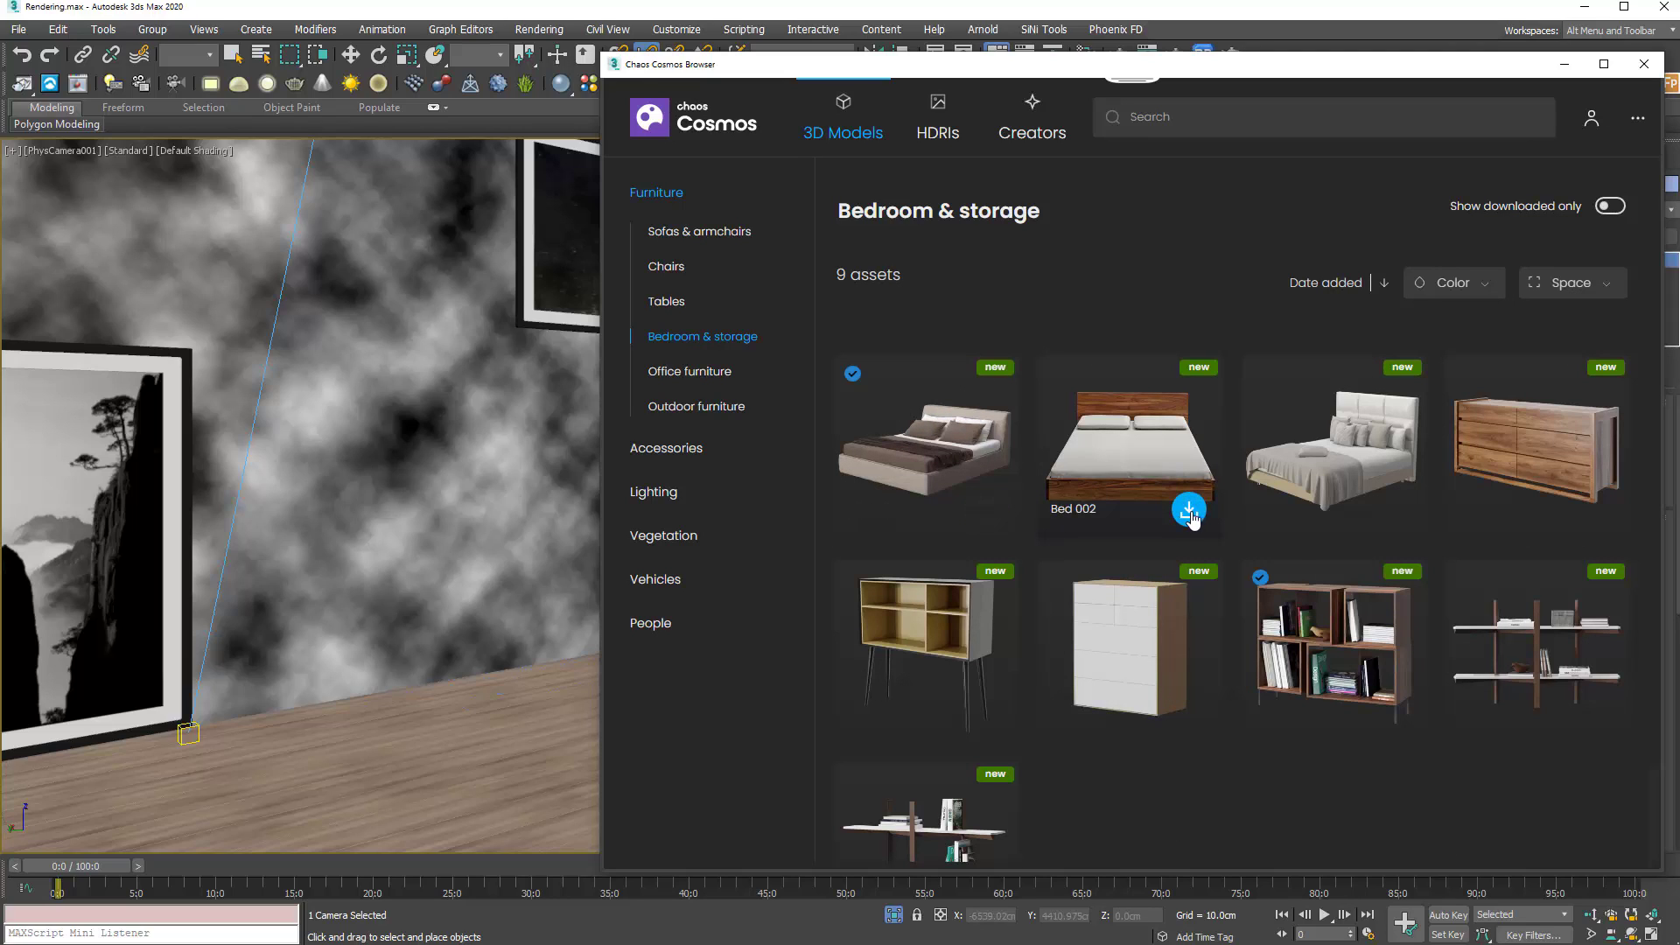
{"action": "left_click", "coordinate": [1189, 511]}
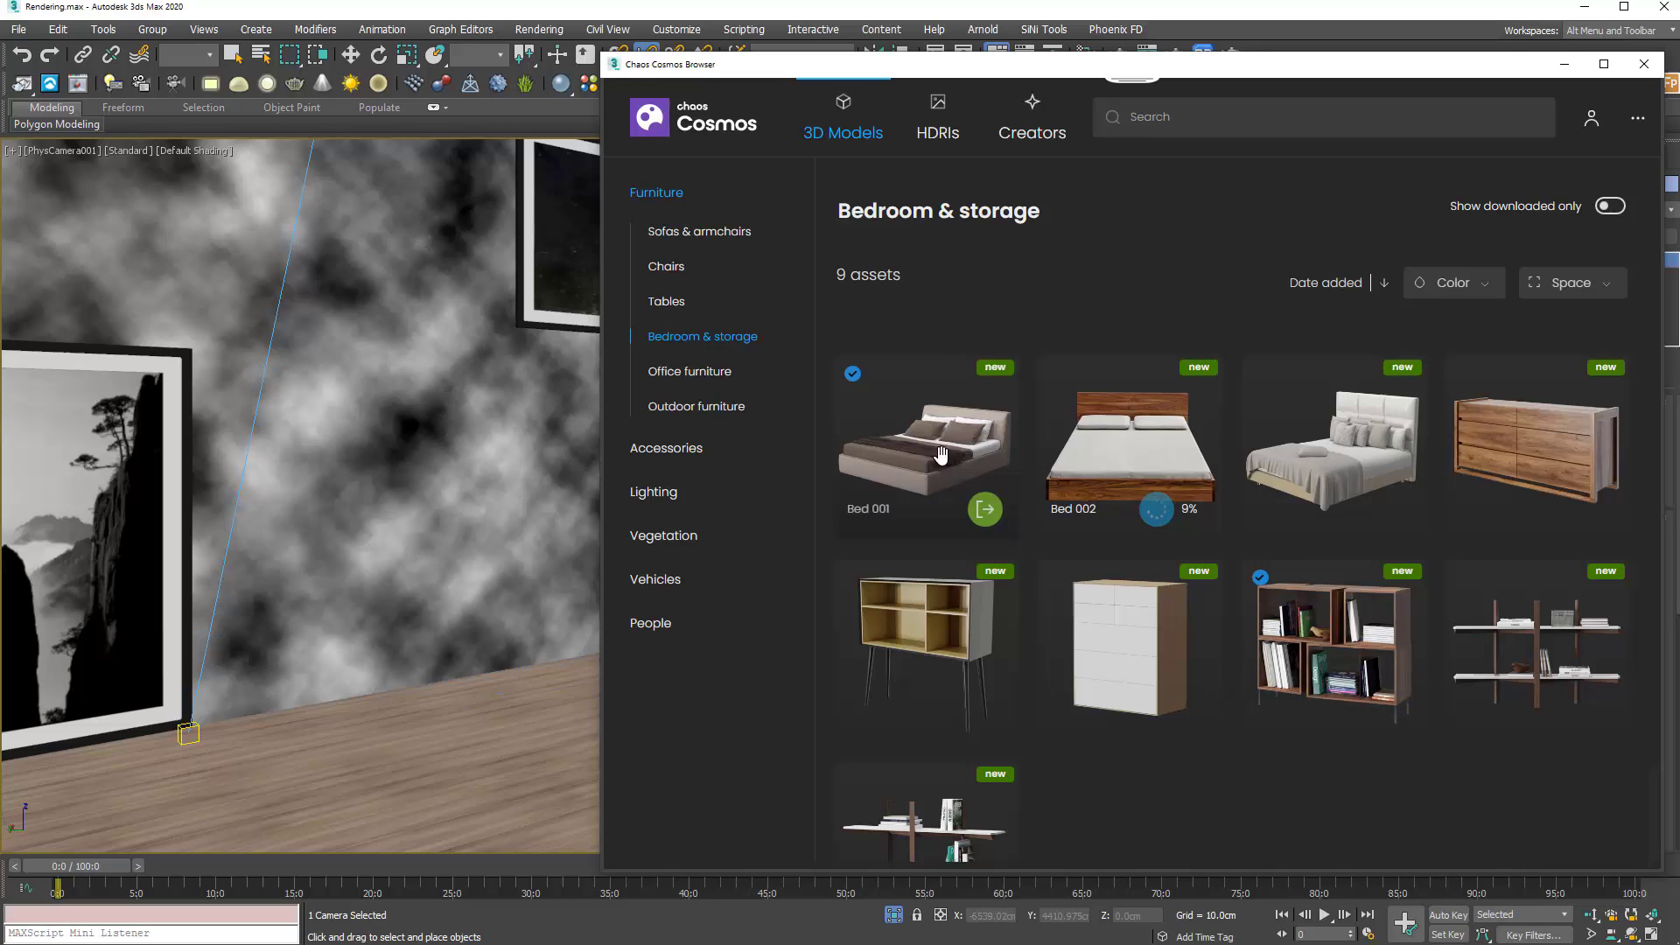
{"action": "left_click_drag", "start_coordinate": [946, 433], "coordinate": [488, 739]}
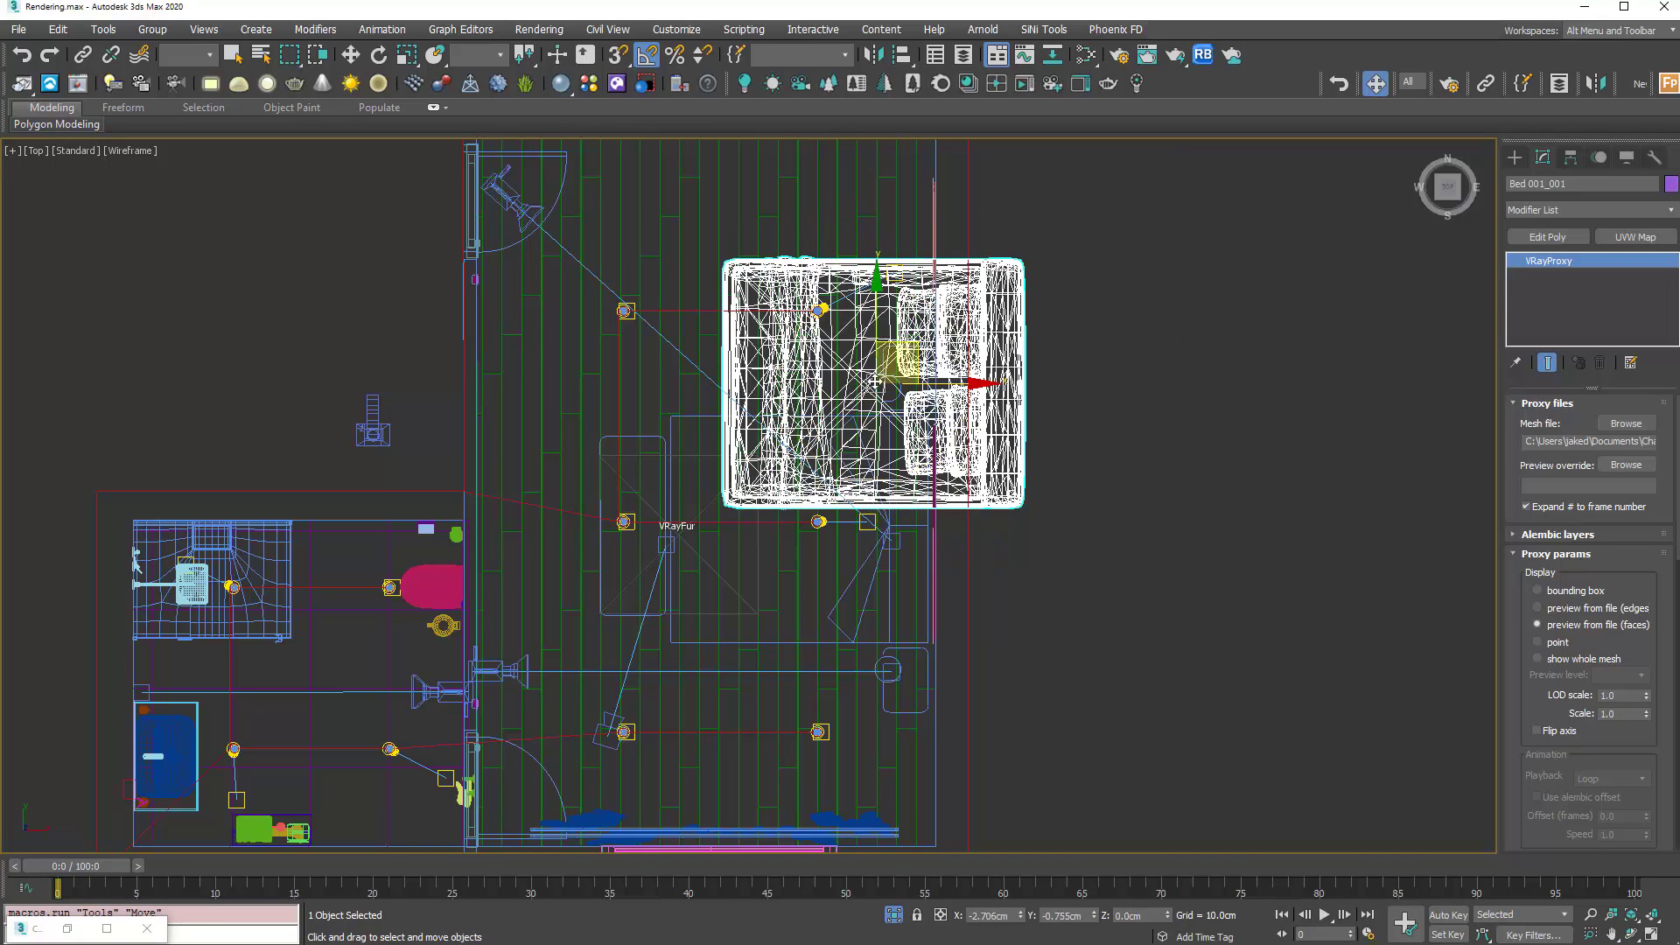
Move Bed 001_001 to the room centre in Top view and add Bookshelf 001 from Cosmos.
{"action": "left_click_drag", "start_coordinate": [876, 382], "coordinate": [784, 534]}
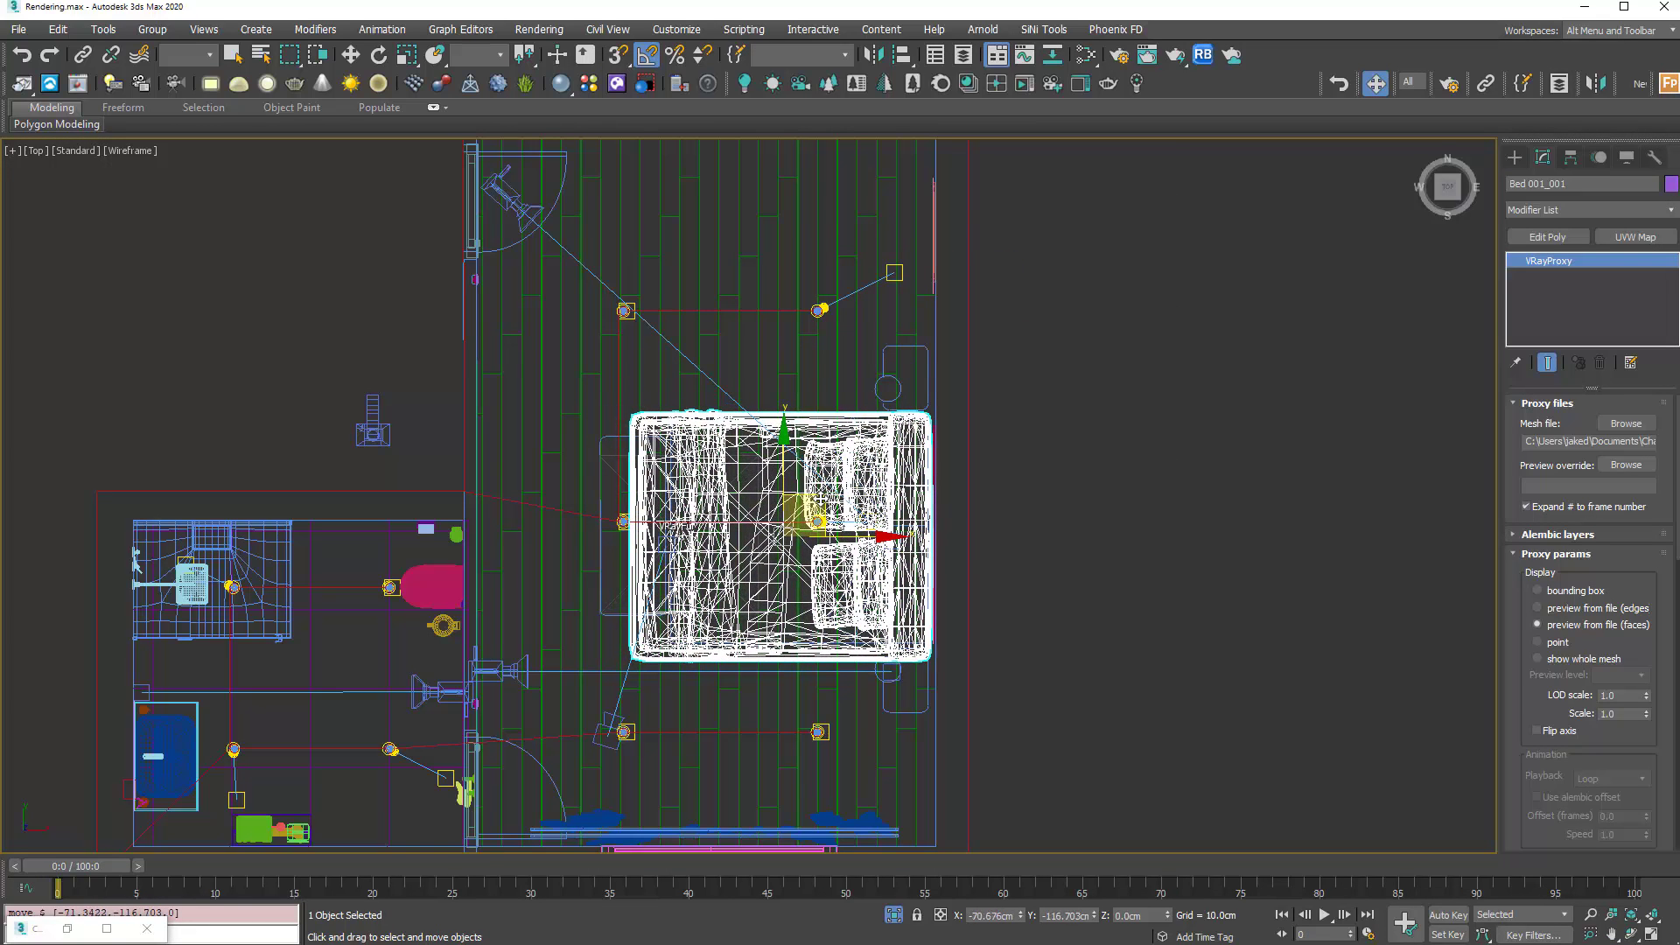
{"action": "left_click", "coordinate": [107, 928]}
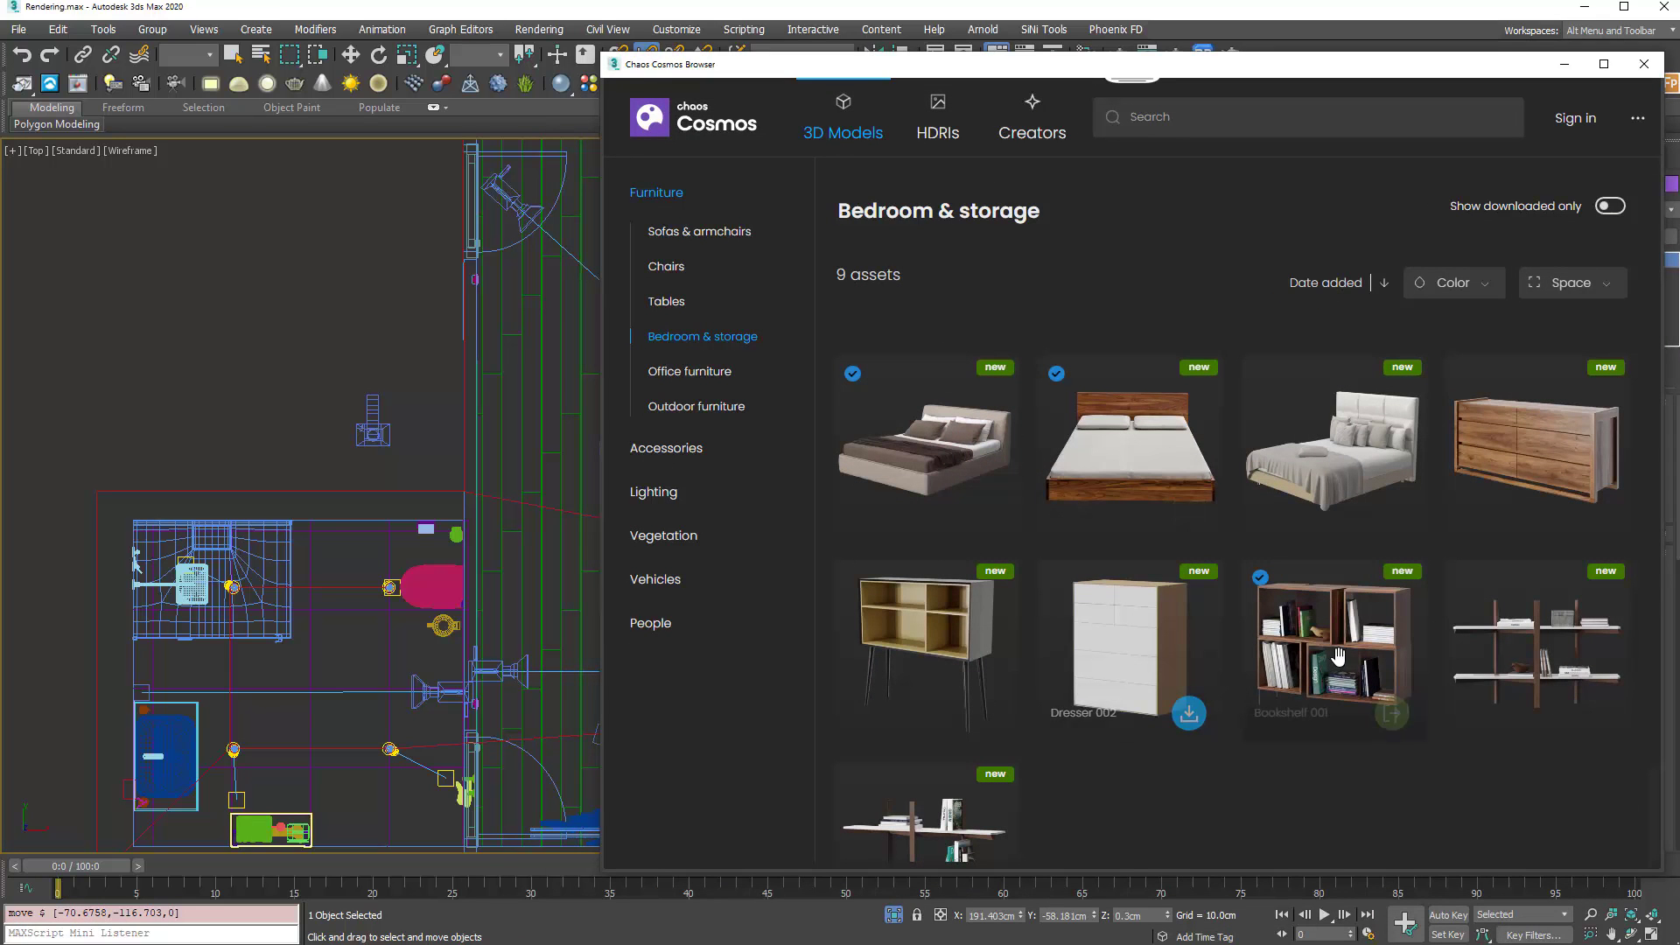
{"action": "left_click_drag", "start_coordinate": [1334, 652], "coordinate": [947, 295]}
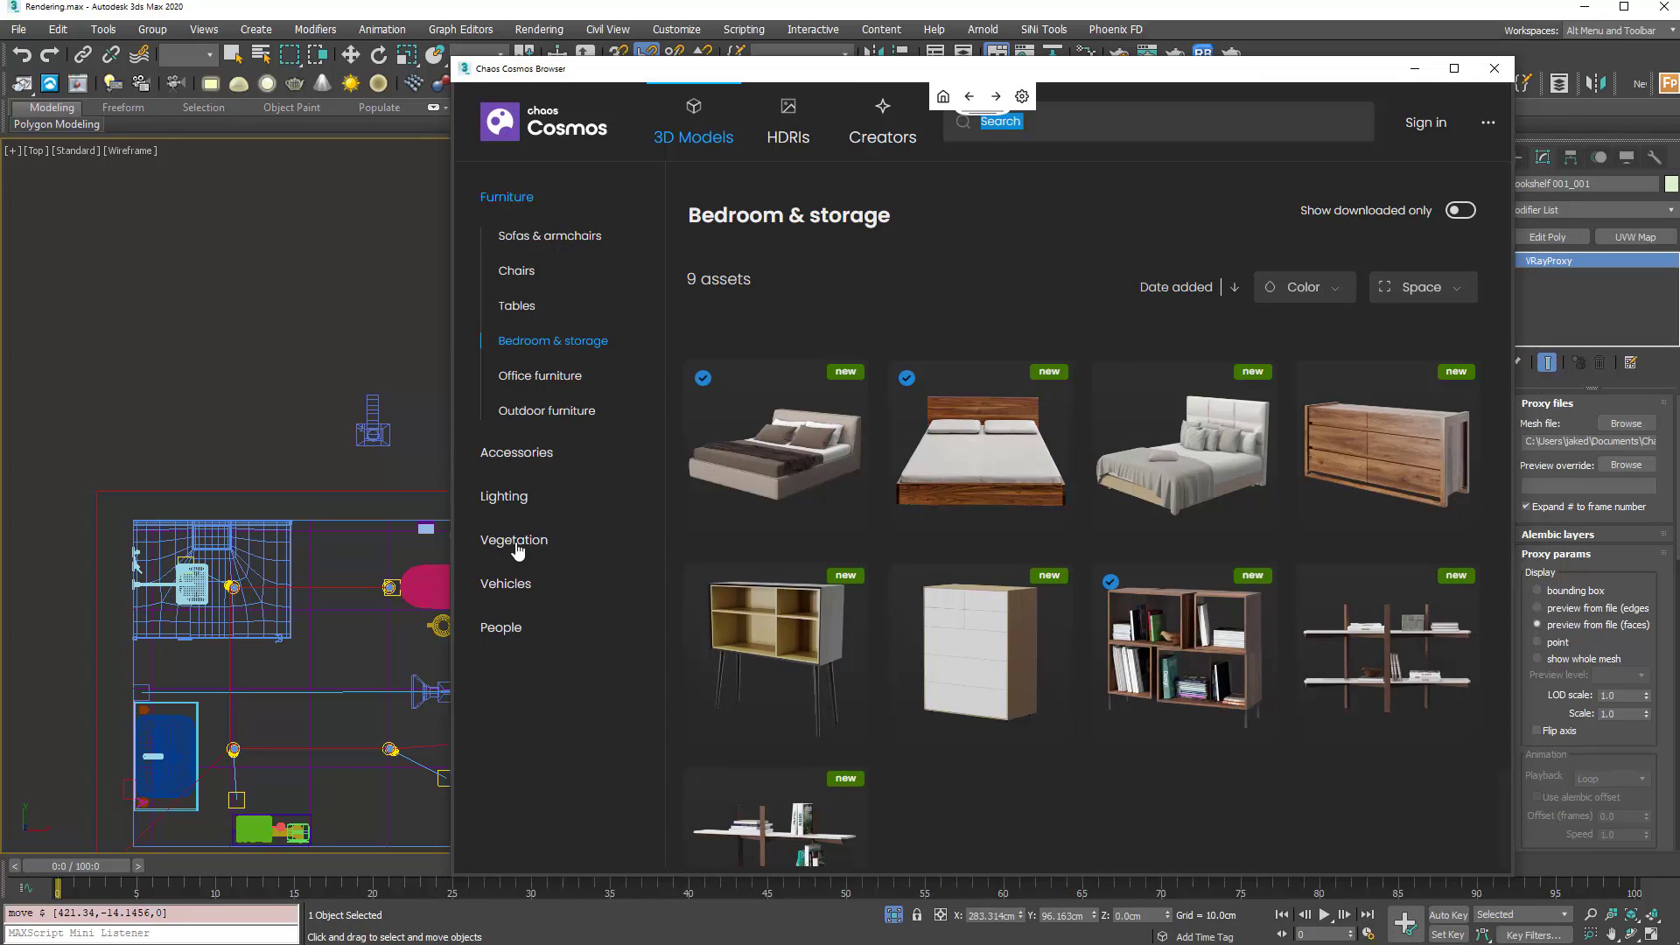
Show the Vegetation models in Cosmos and set the viewport to PhysCamera001.
{"action": "left_click", "coordinate": [500, 504]}
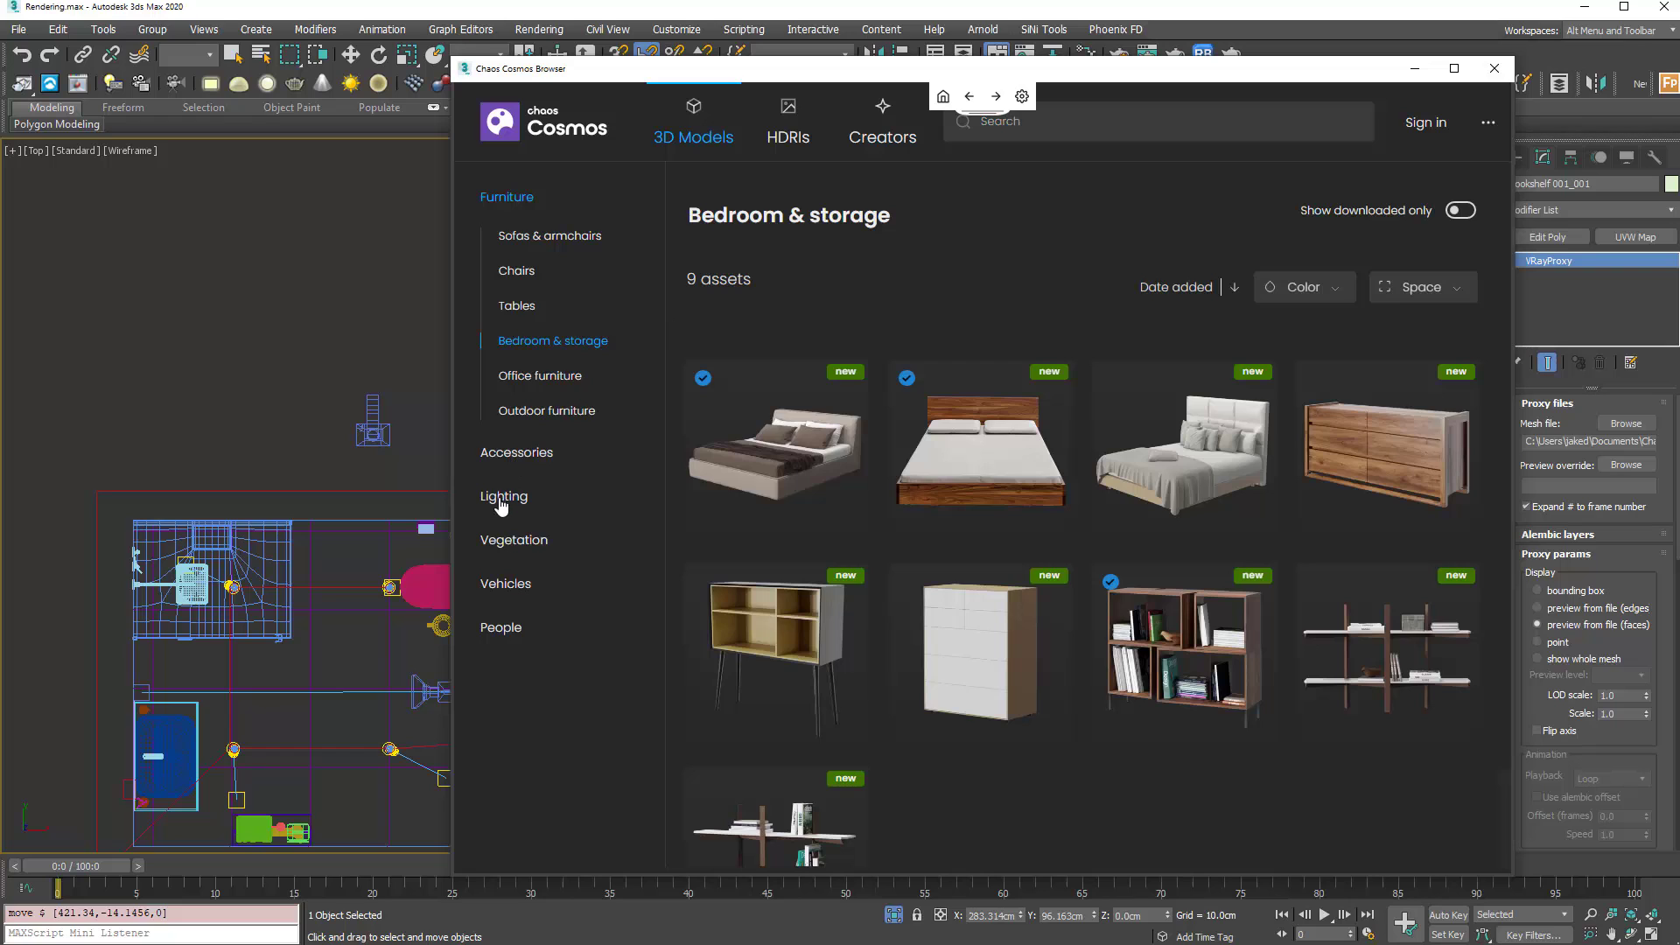
{"action": "left_click", "coordinate": [511, 592]}
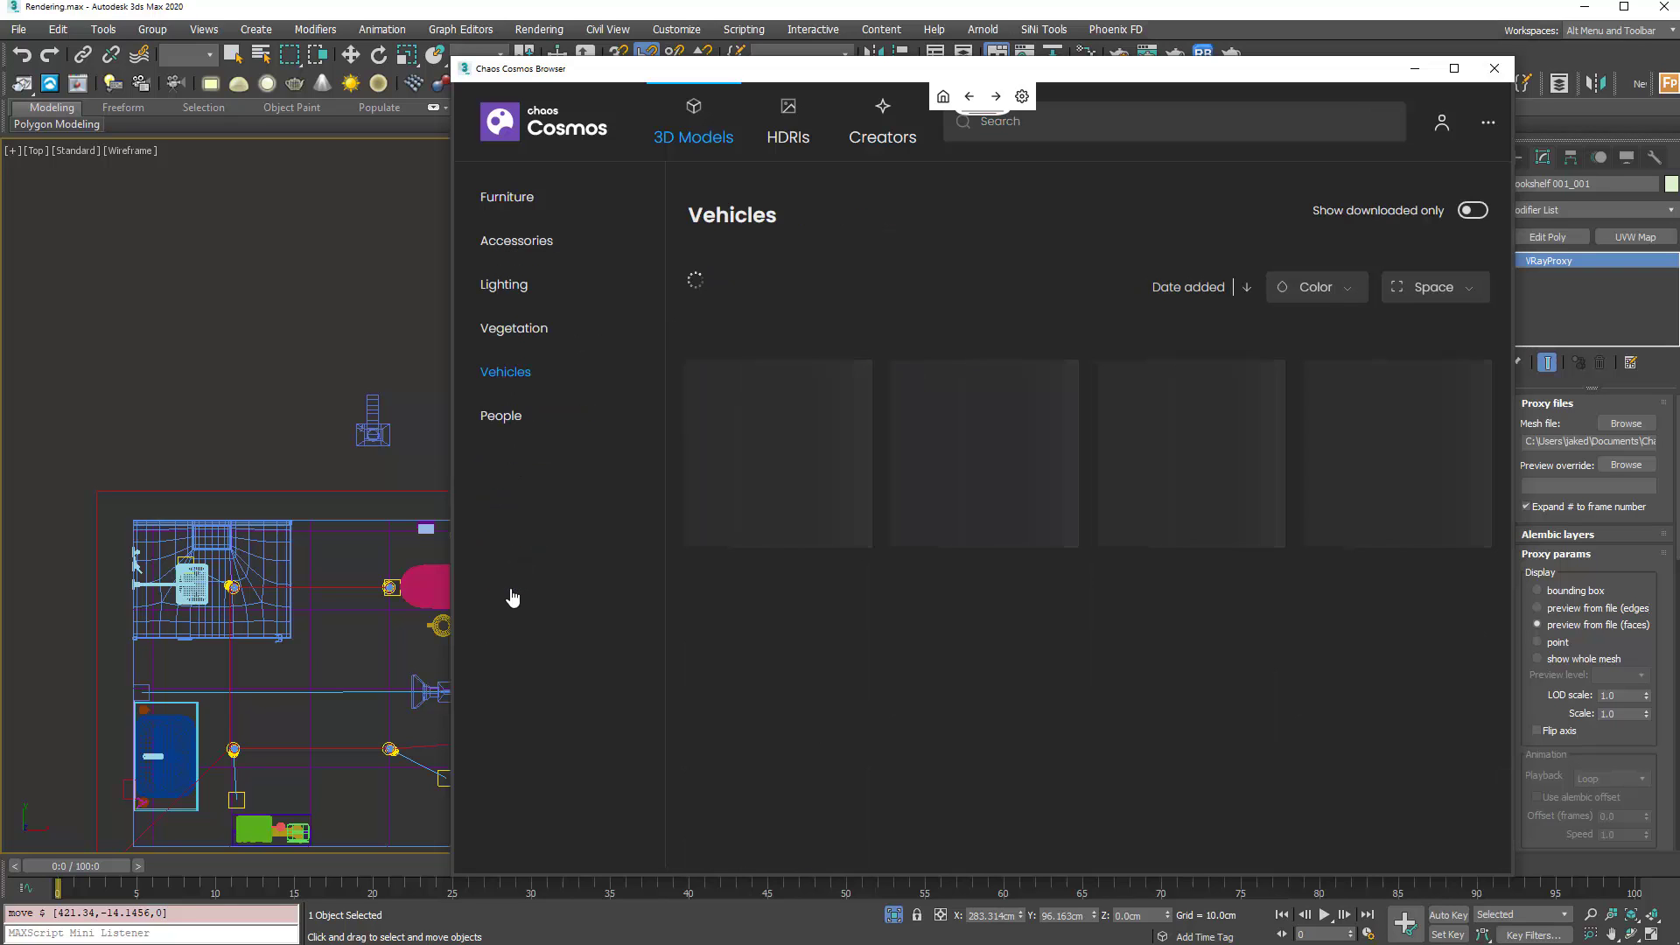
{"action": "left_click", "coordinate": [541, 330]}
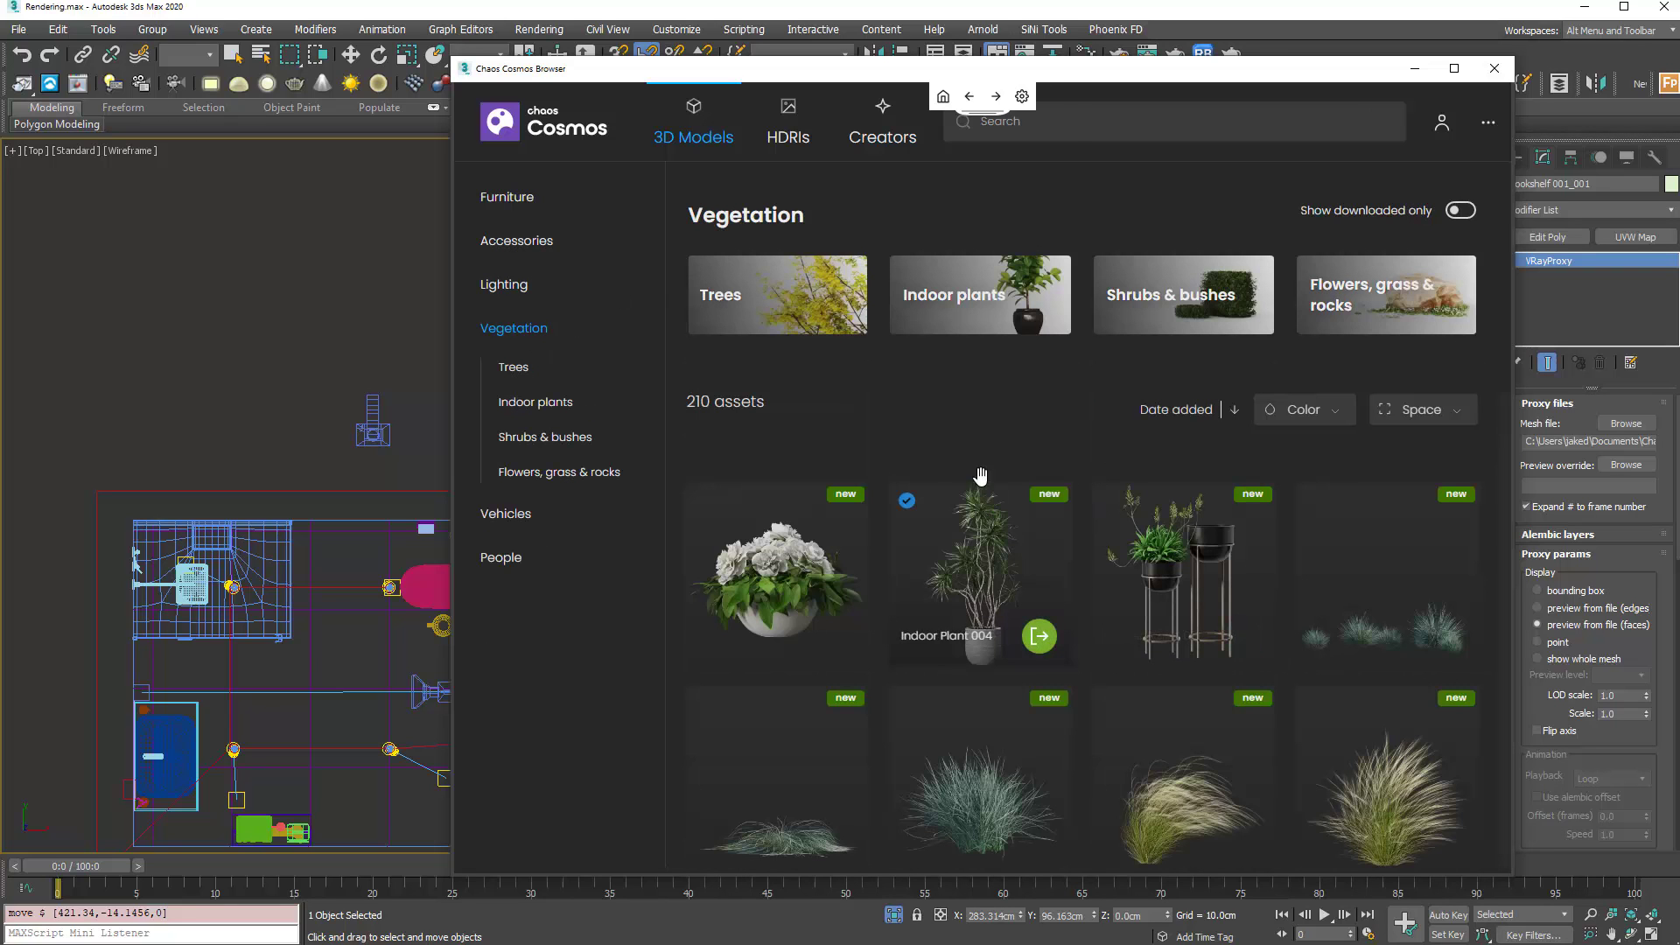
{"action": "middle_click_drag", "start_coordinate": [401, 439], "coordinate": [383, 435]}
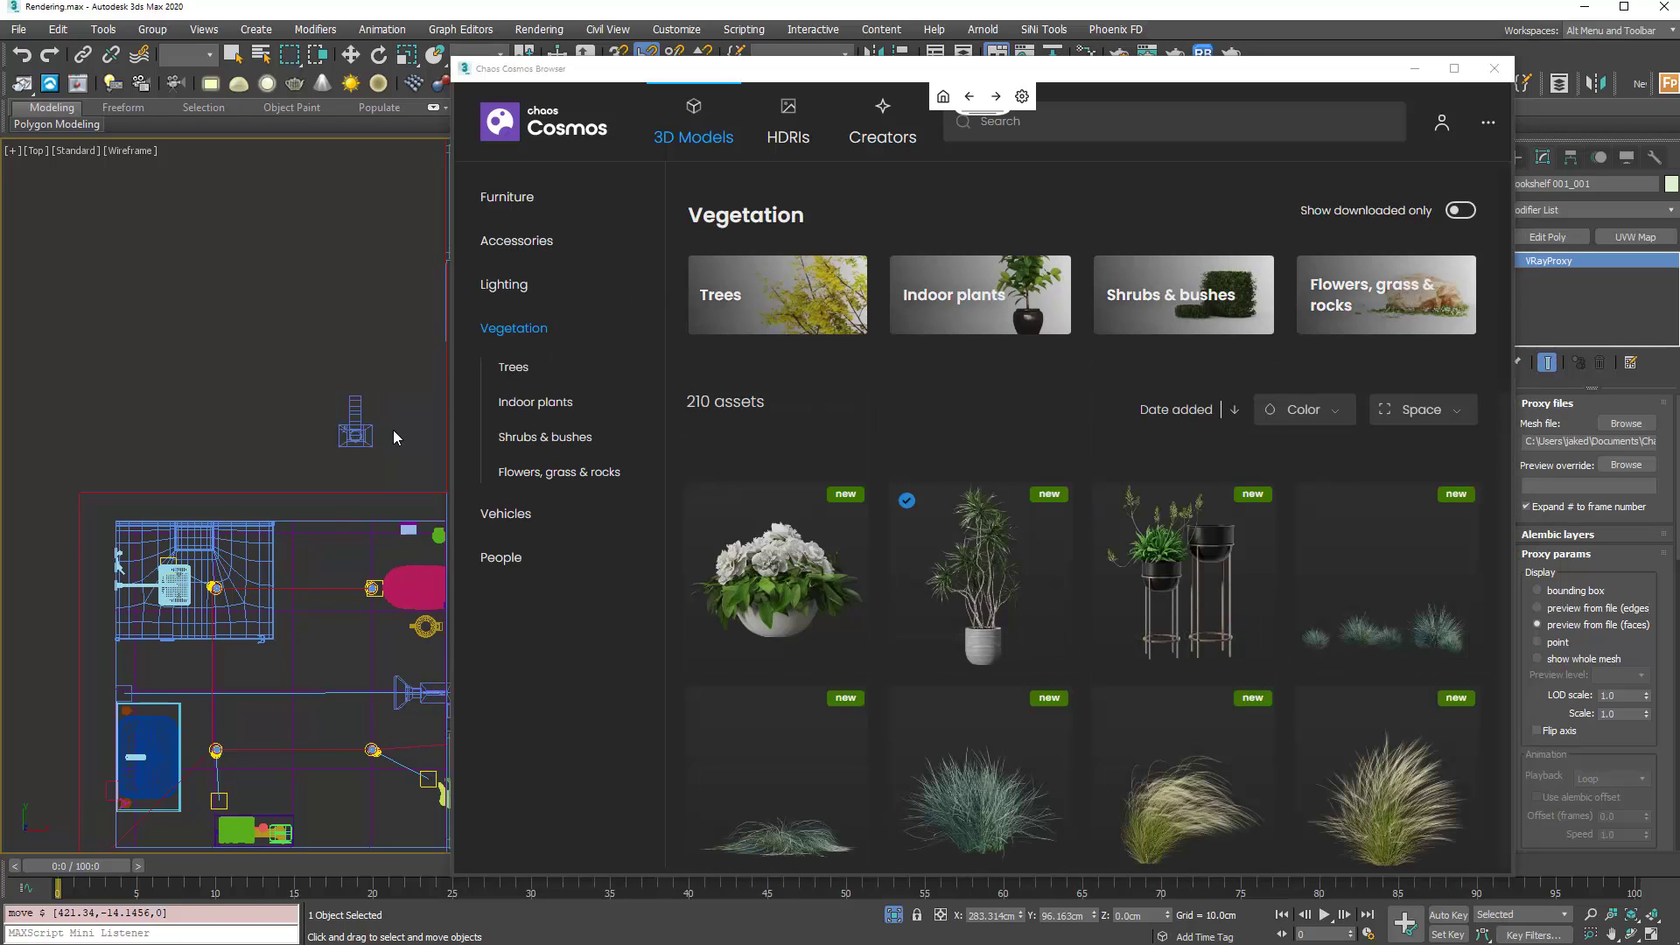
{"action": "key", "text": "c"}
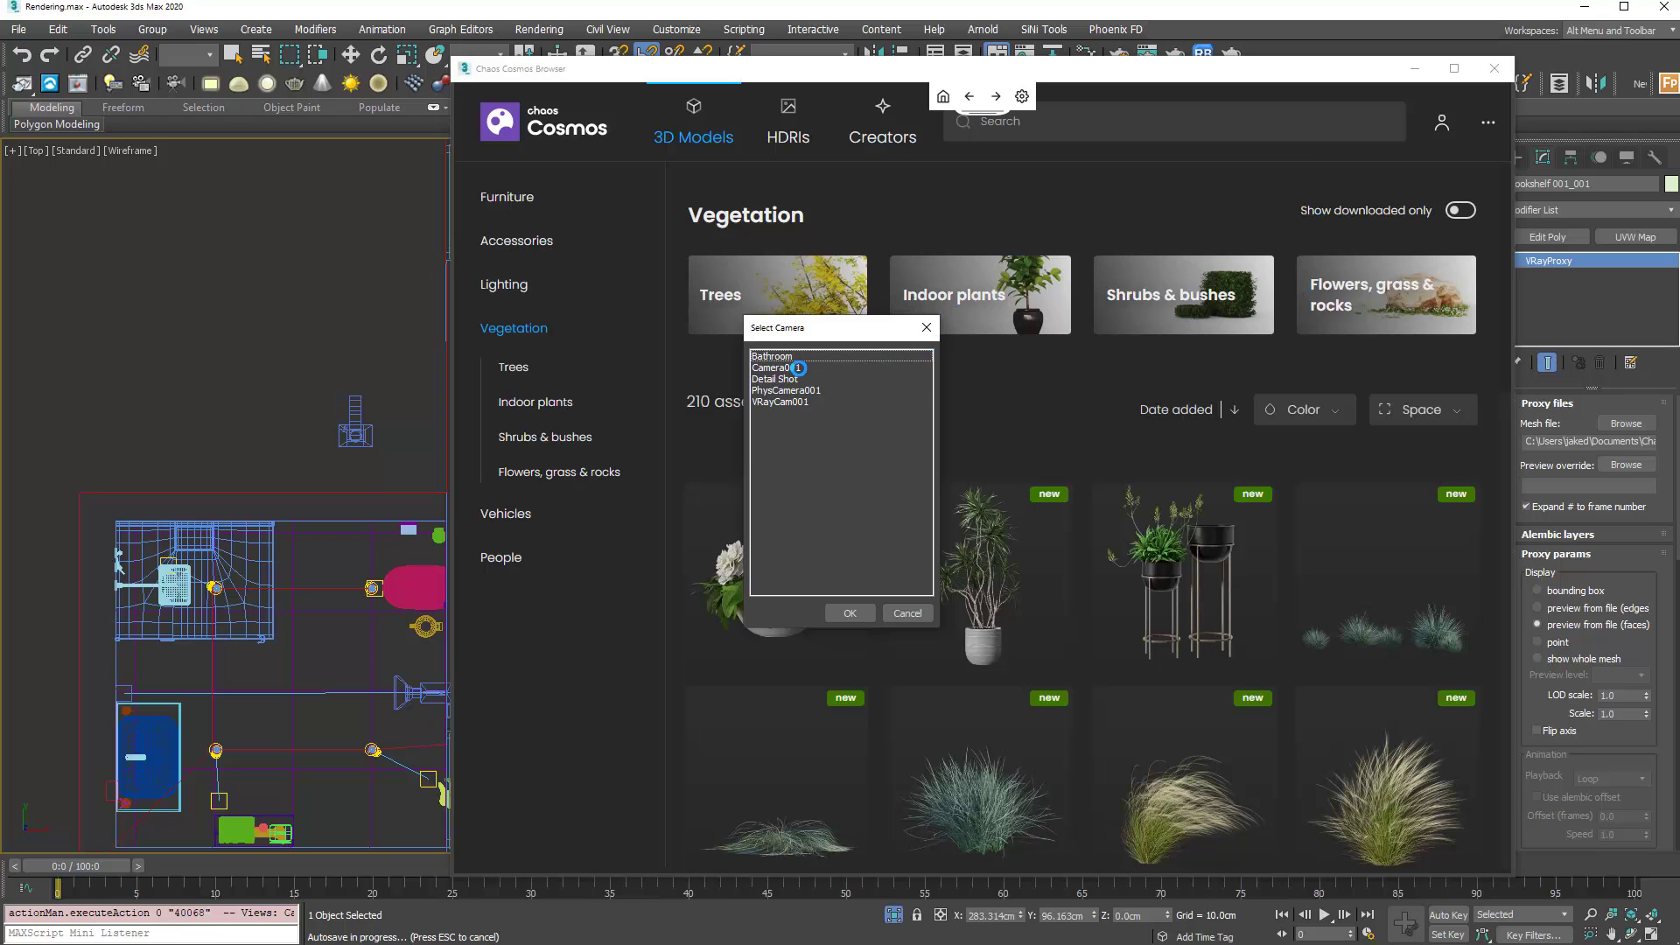
{"action": "left_click", "coordinate": [800, 390]}
{"action": "double_click", "coordinate": [801, 390]}
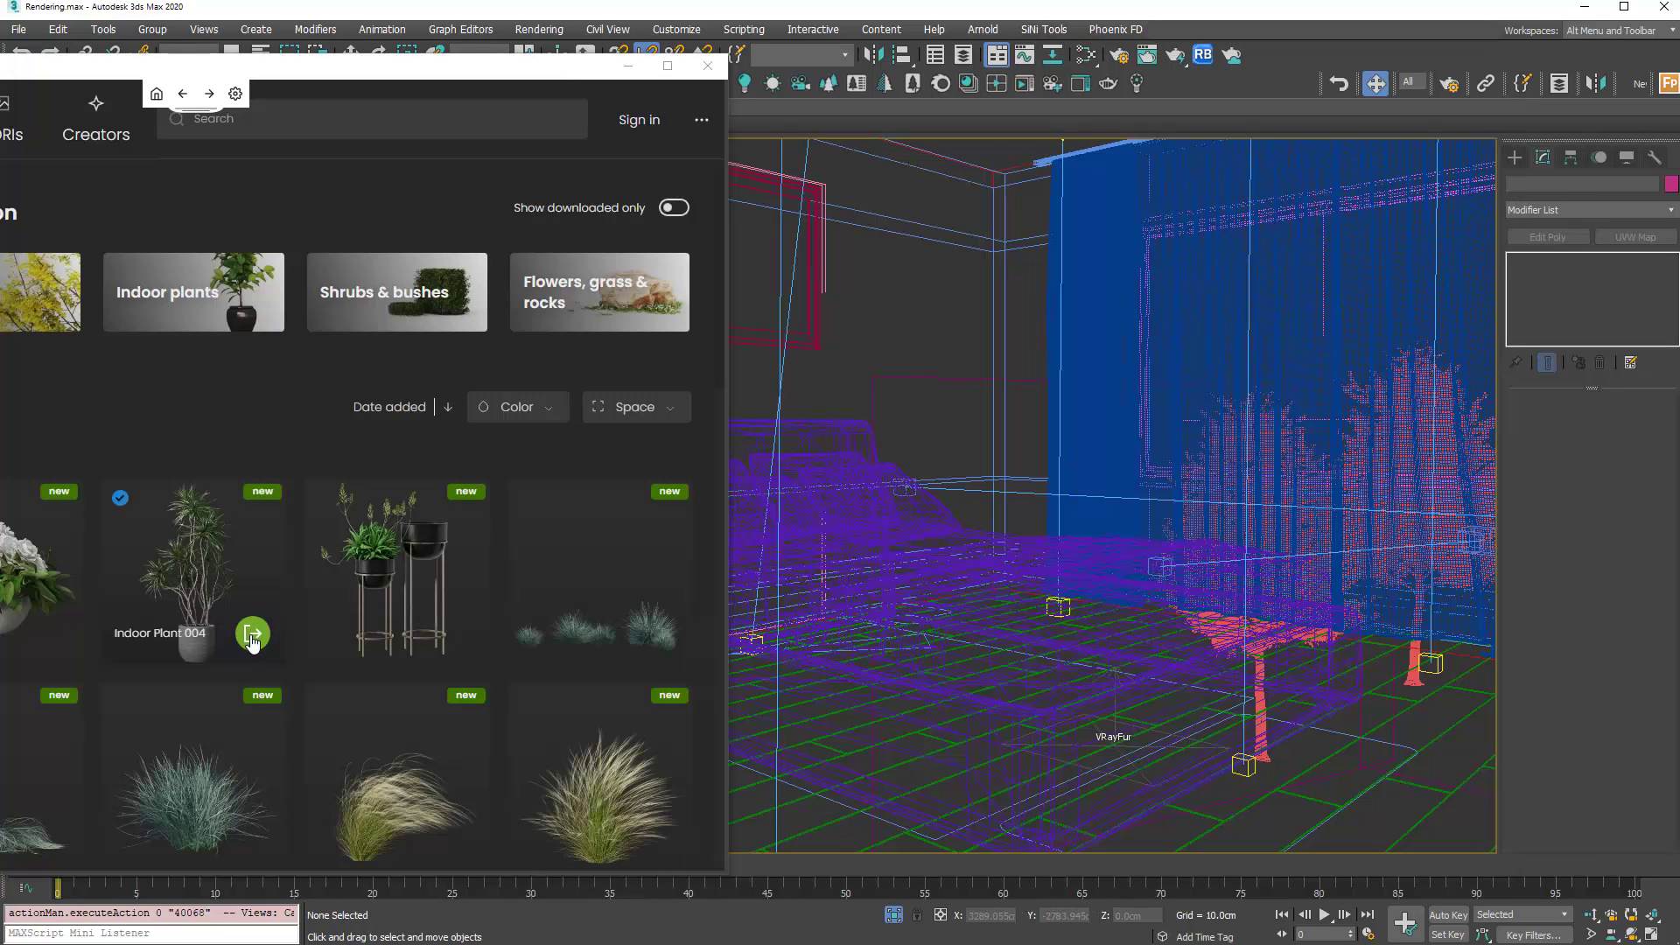
Import Indoor Plant 004 from Cosmos into the open Rendering.max scene.
{"action": "left_click", "coordinate": [252, 637]}
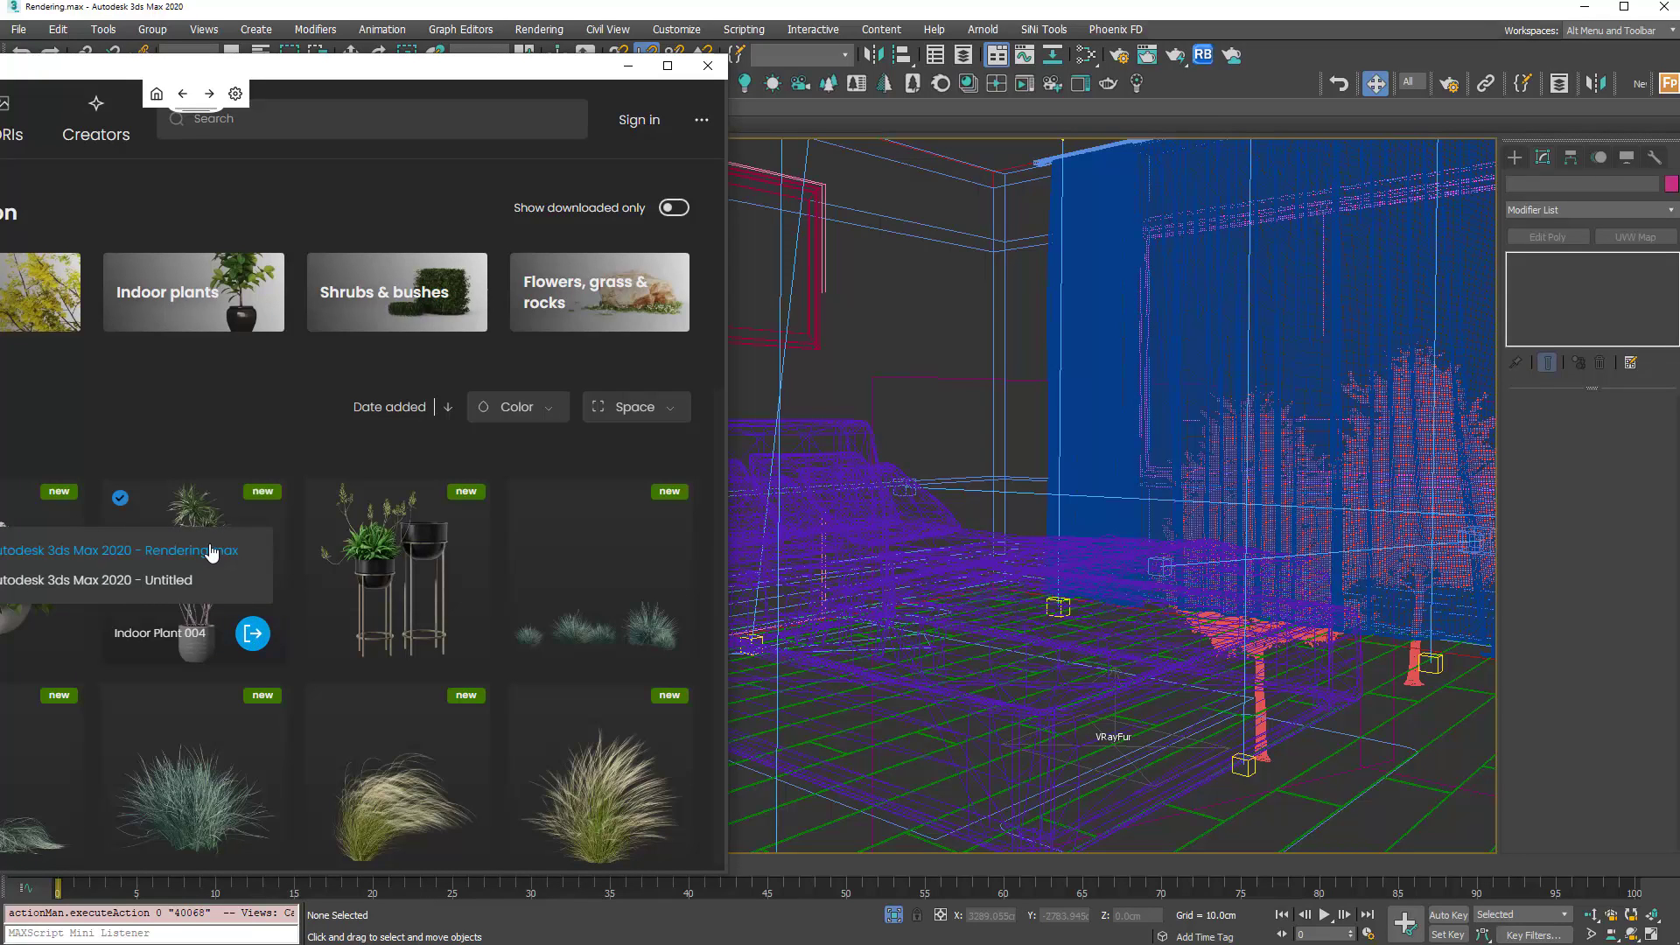
{"action": "left_click", "coordinate": [68, 551]}
{"action": "right_click", "coordinate": [68, 553]}
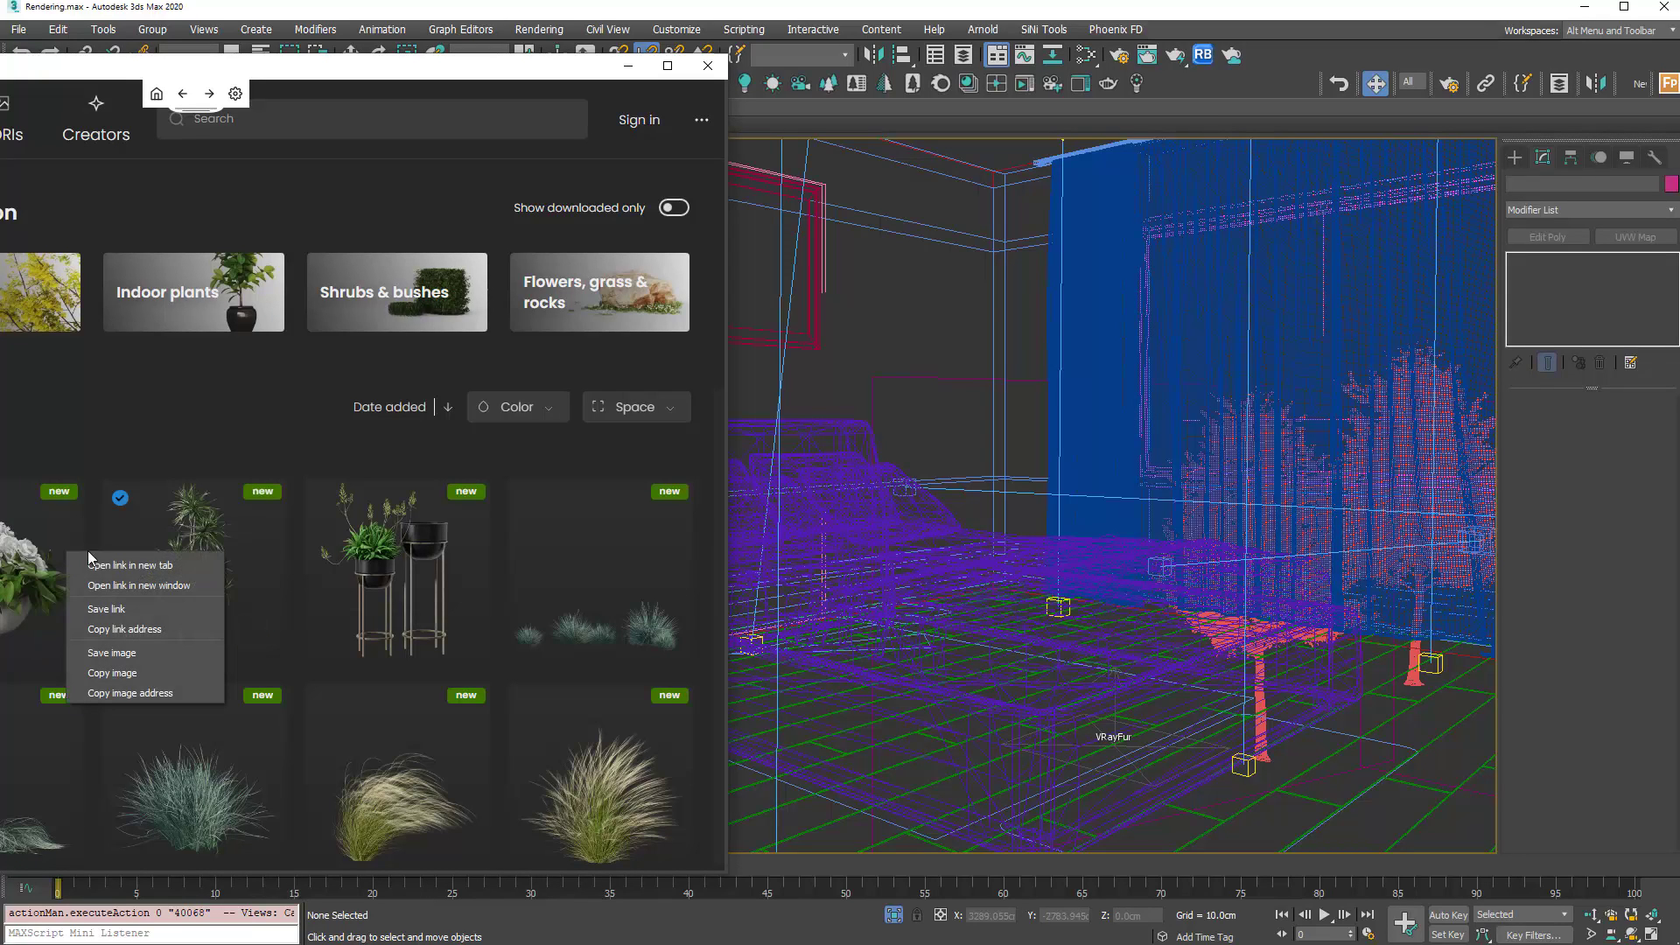
{"action": "left_click", "coordinate": [219, 439]}
{"action": "left_click", "coordinate": [252, 633]}
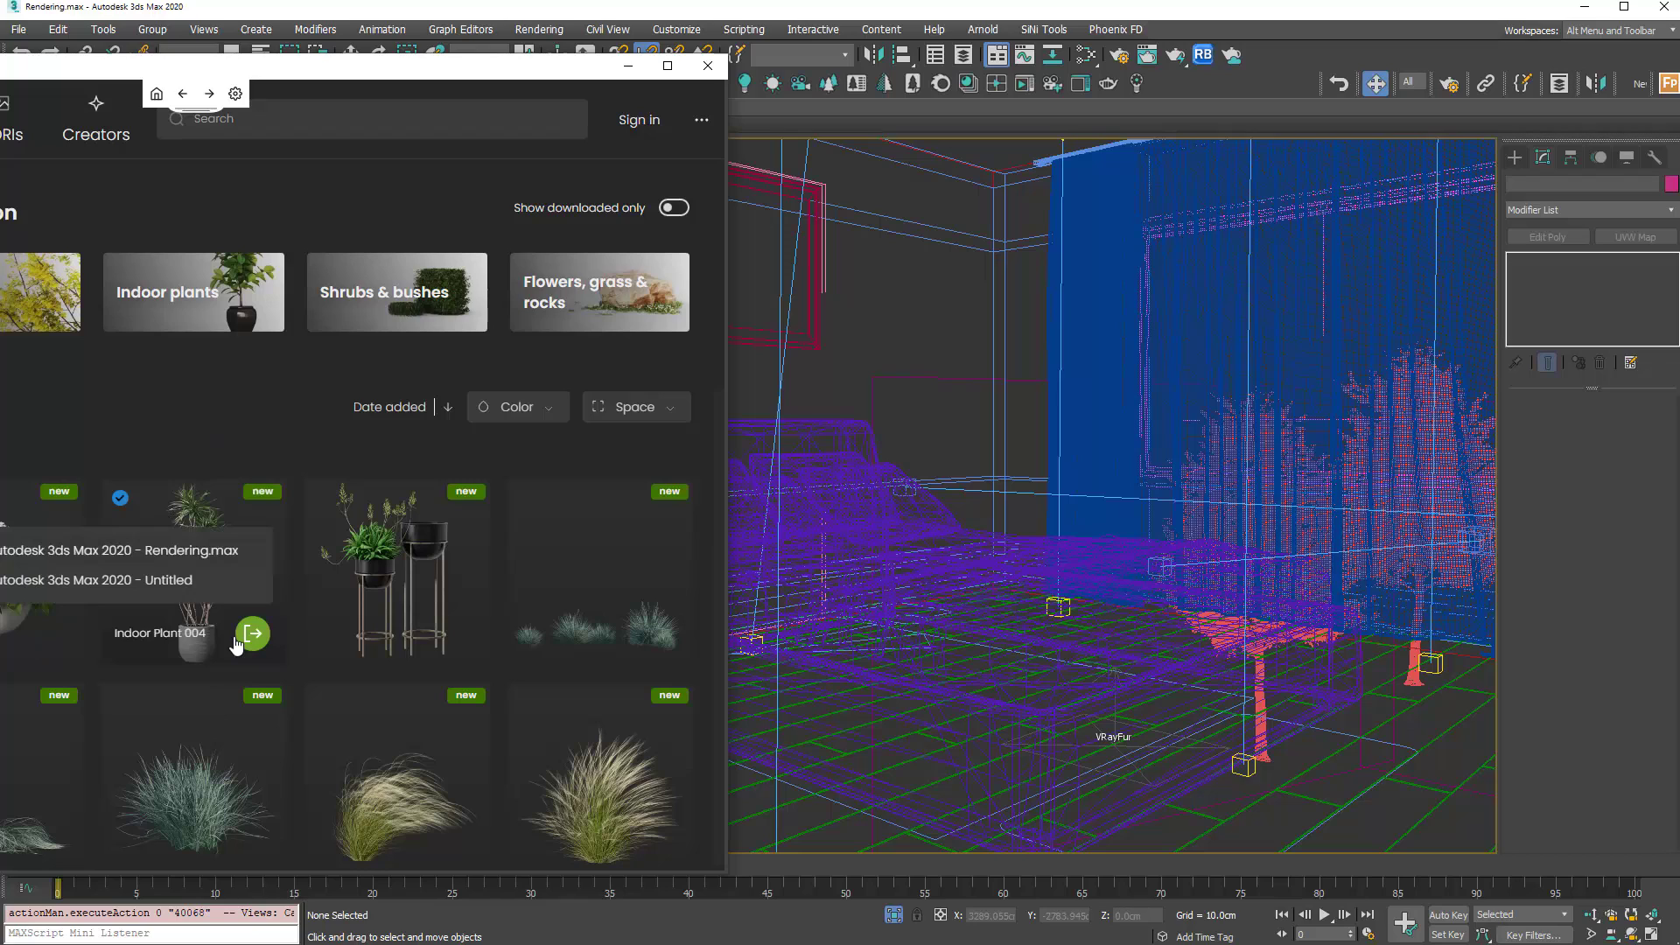
{"action": "left_click", "coordinate": [135, 551]}
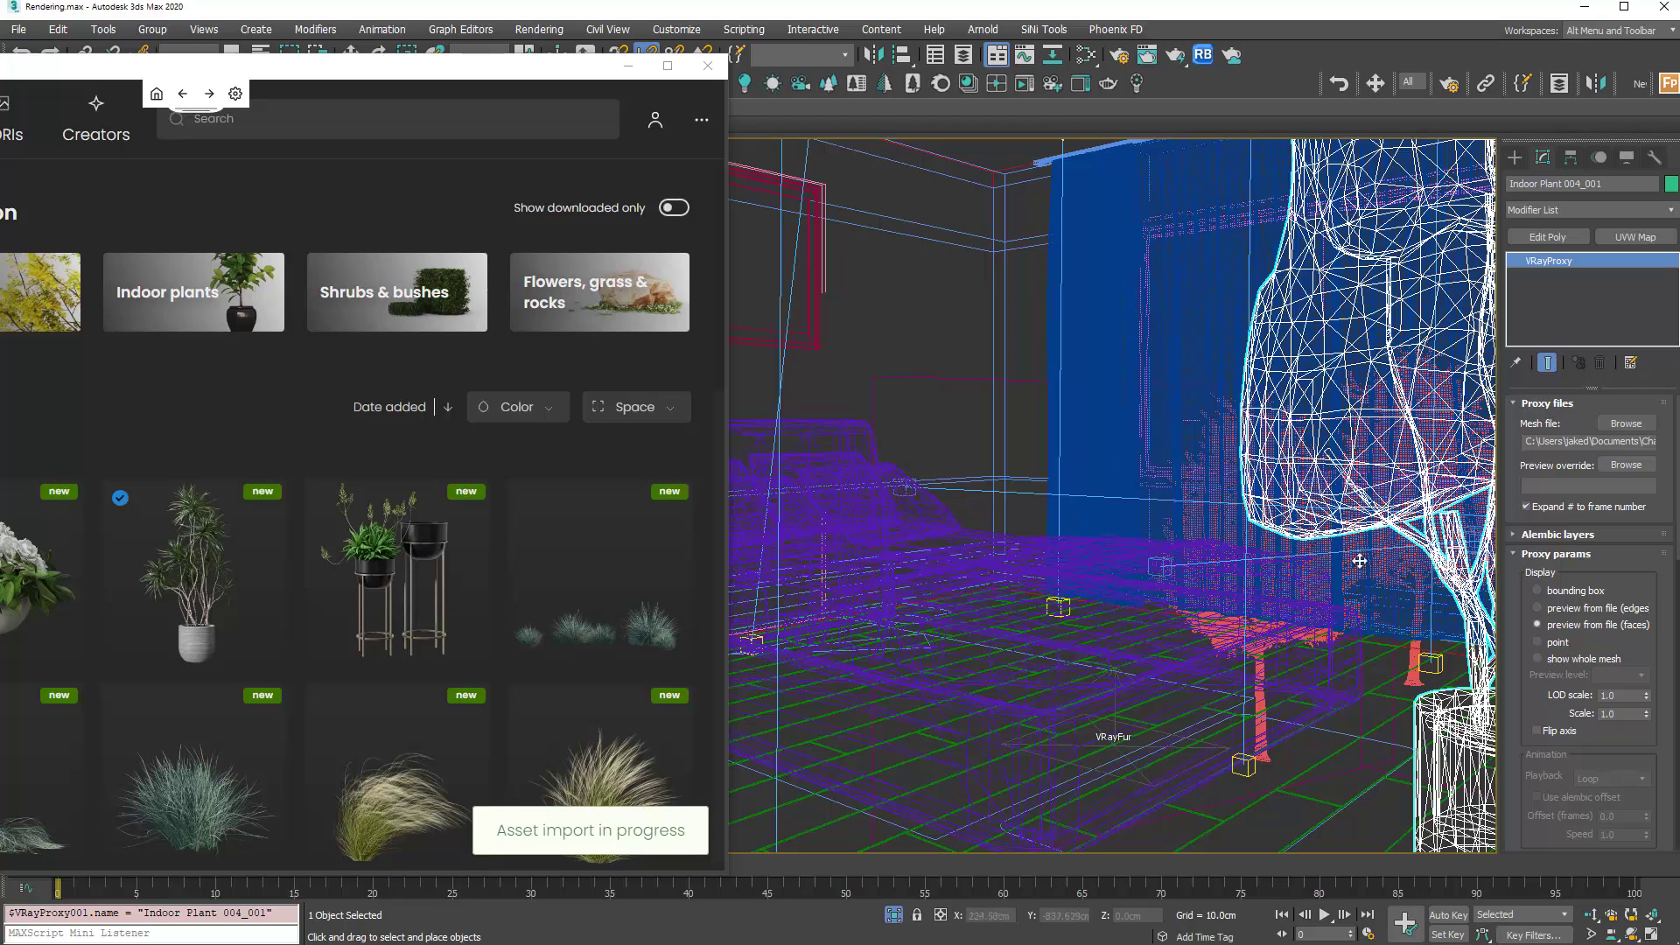
Move the plant beside the bed in Top view and restore its full mesh preview.
{"action": "right_click", "coordinate": [1494, 742]}
{"action": "left_click", "coordinate": [1453, 665]}
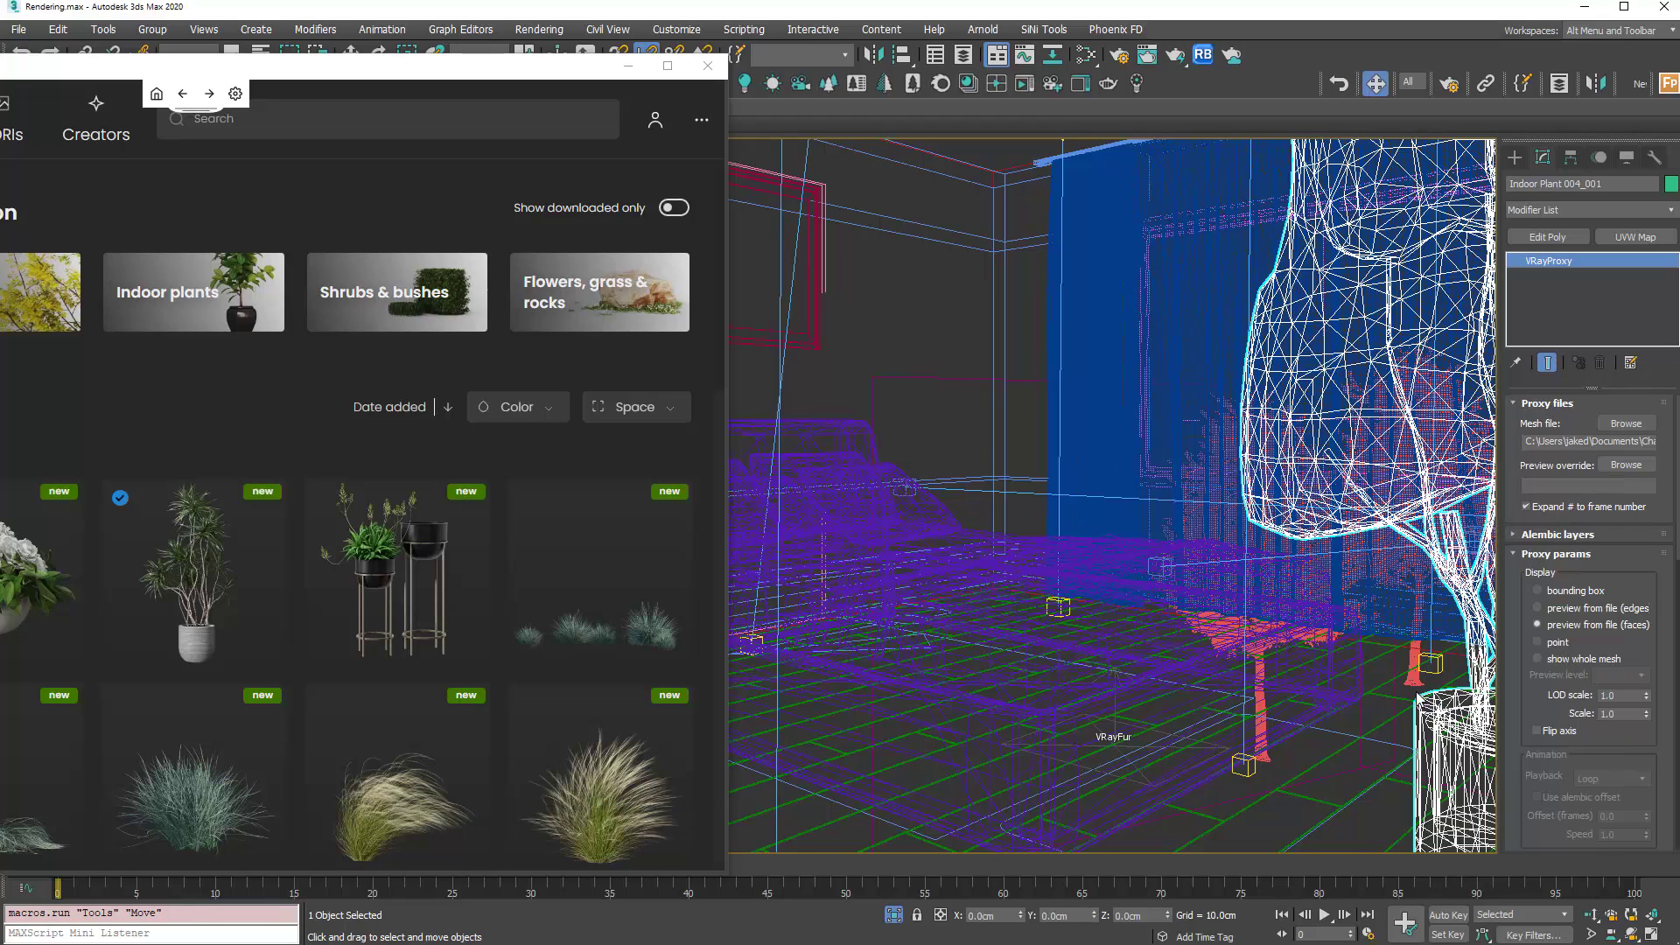
{"action": "key", "text": "t"}
{"action": "key", "text": "z"}
{"action": "key", "text": "z"}
{"action": "scroll", "coordinate": [985, 456], "scroll_direction": "down", "scroll_amount": 6}
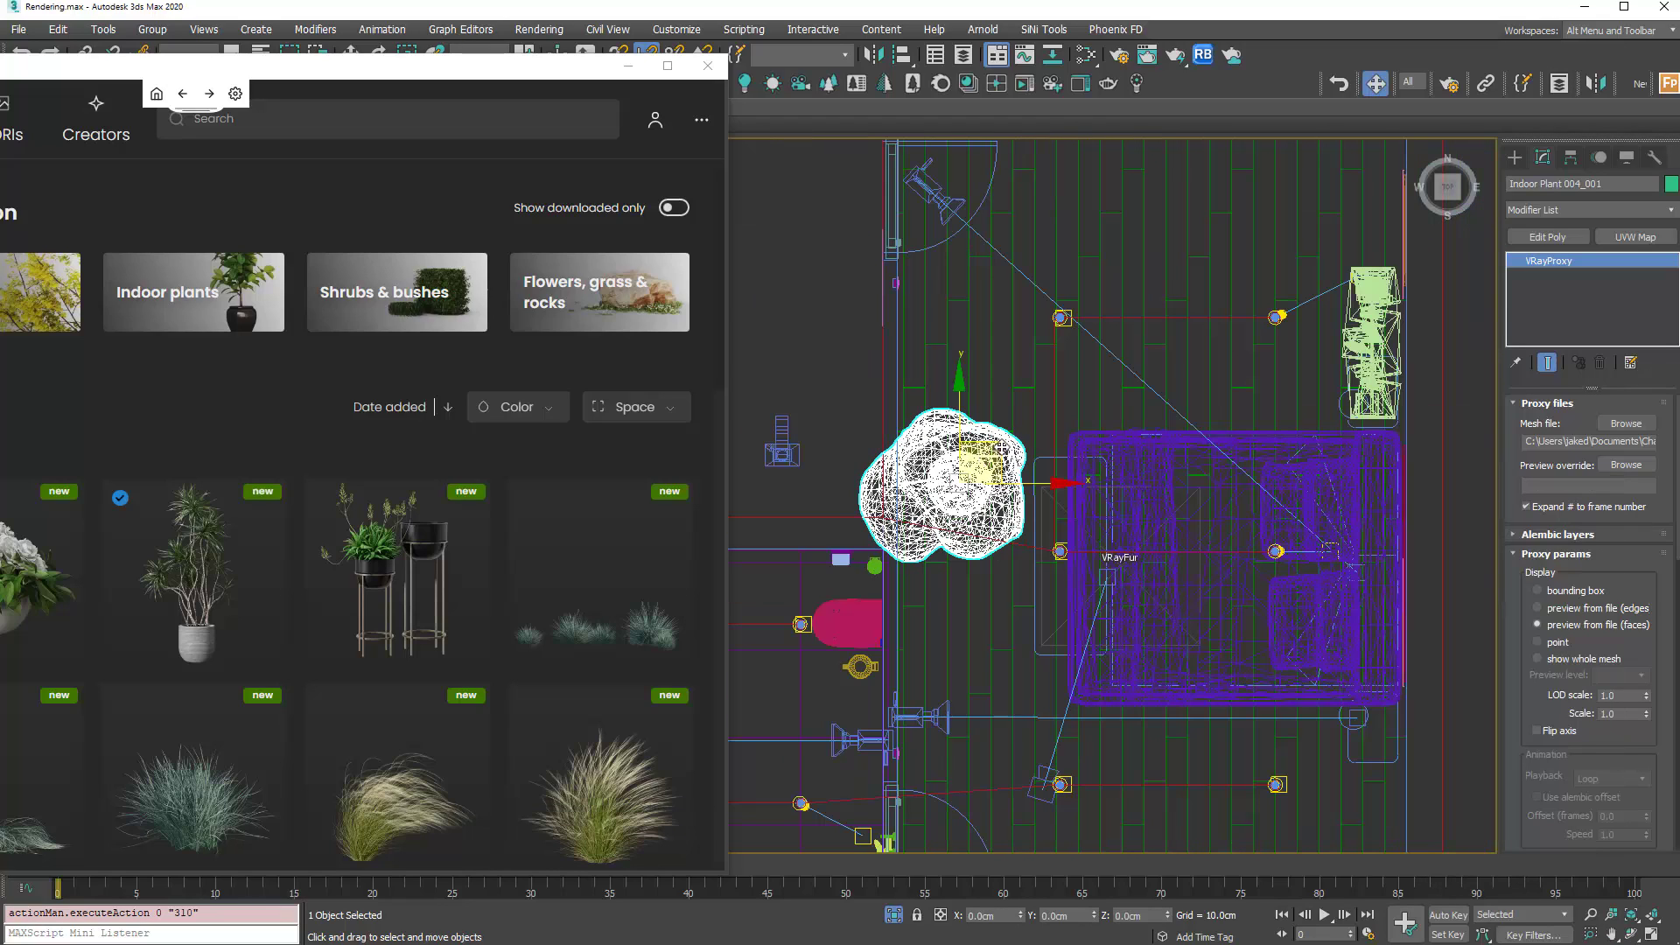
{"action": "left_click_drag", "start_coordinate": [1001, 449], "coordinate": [1394, 754]}
{"action": "middle_click_drag", "start_coordinate": [1394, 755], "coordinate": [1170, 480]}
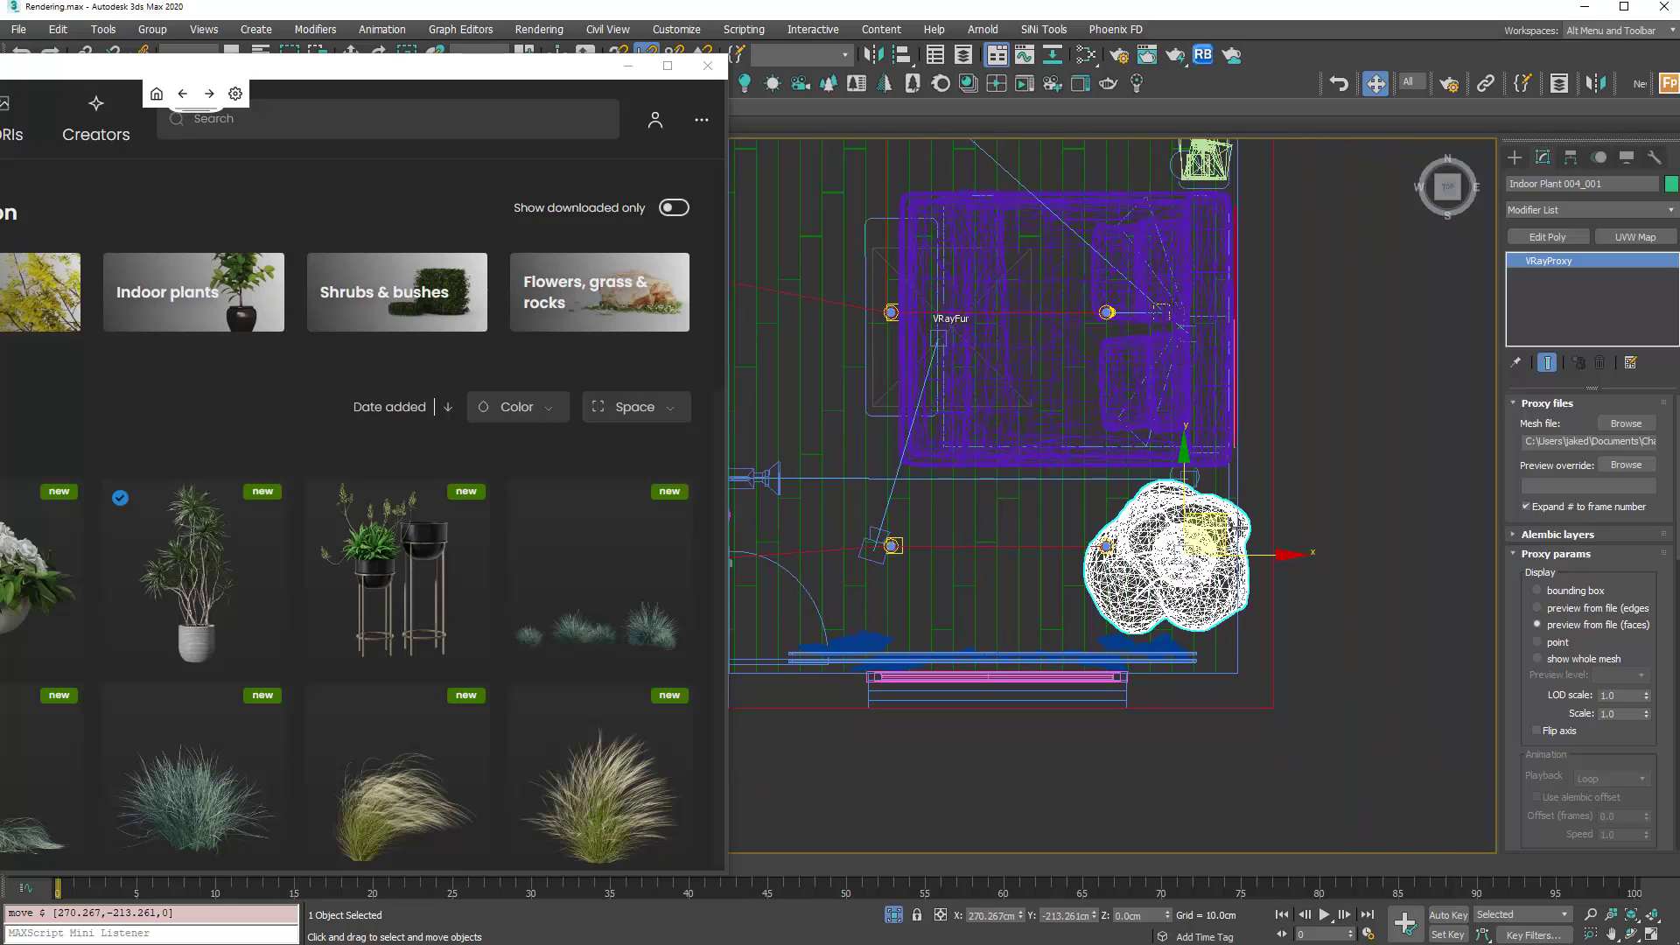
{"action": "left_click_drag", "start_coordinate": [1206, 535], "coordinate": [1176, 549]}
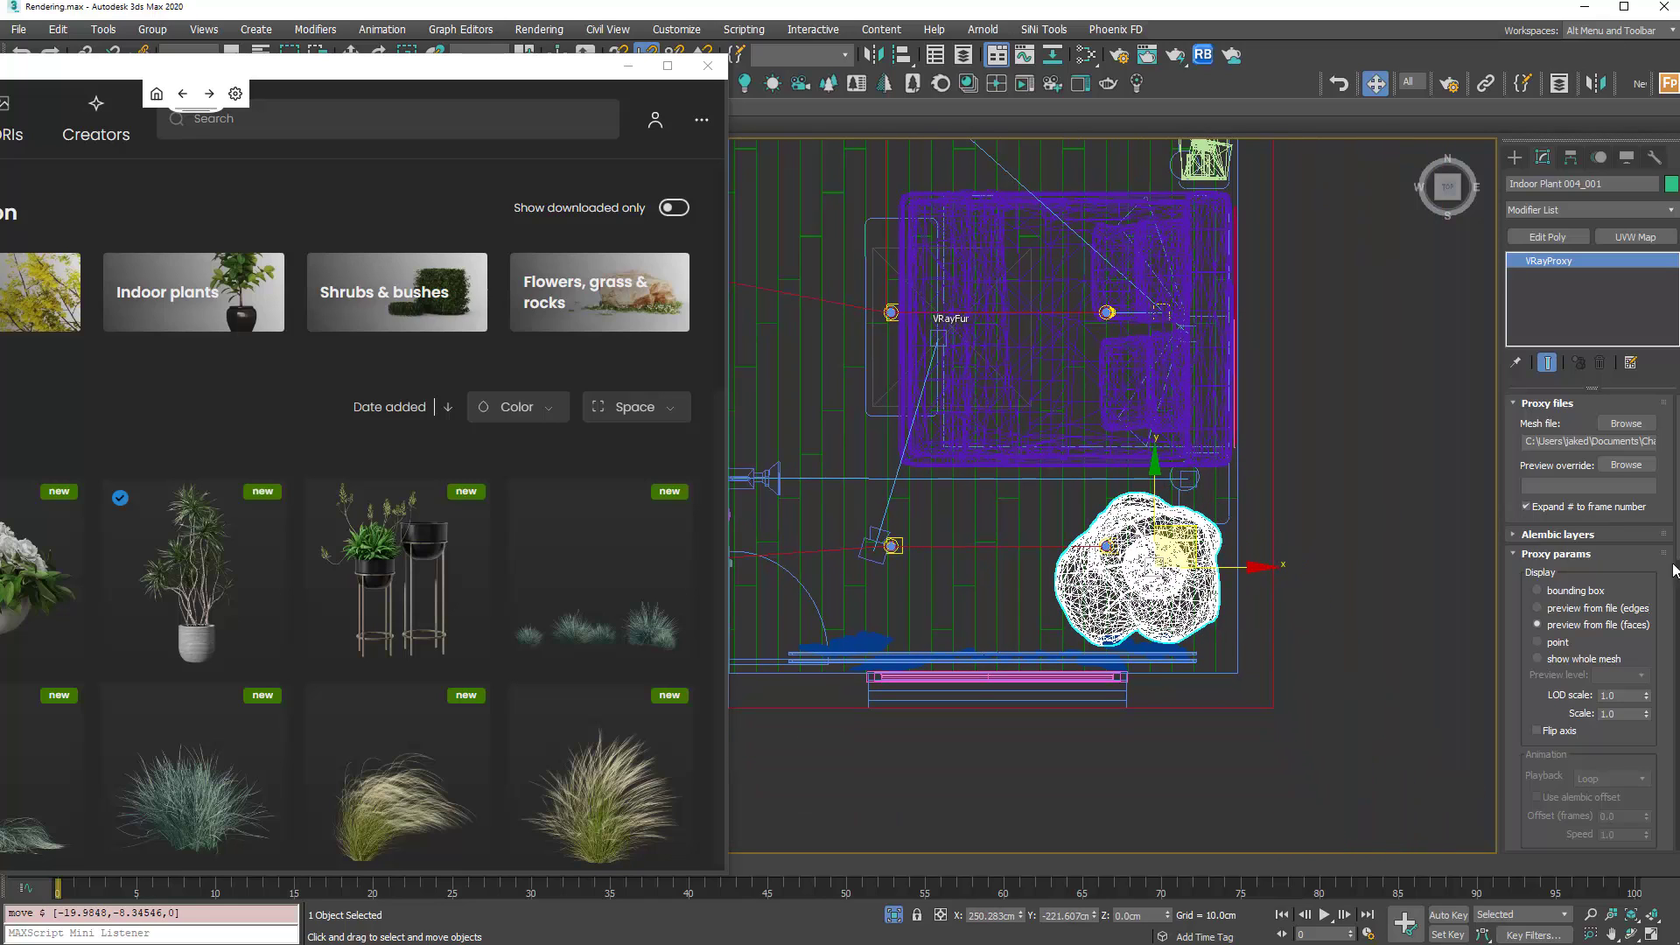
{"action": "left_click", "coordinate": [1556, 646]}
{"action": "left_click", "coordinate": [1563, 628]}
Through VRayCam001, uniformly scale the plant down to about 73%.
{"action": "key", "text": "c"}
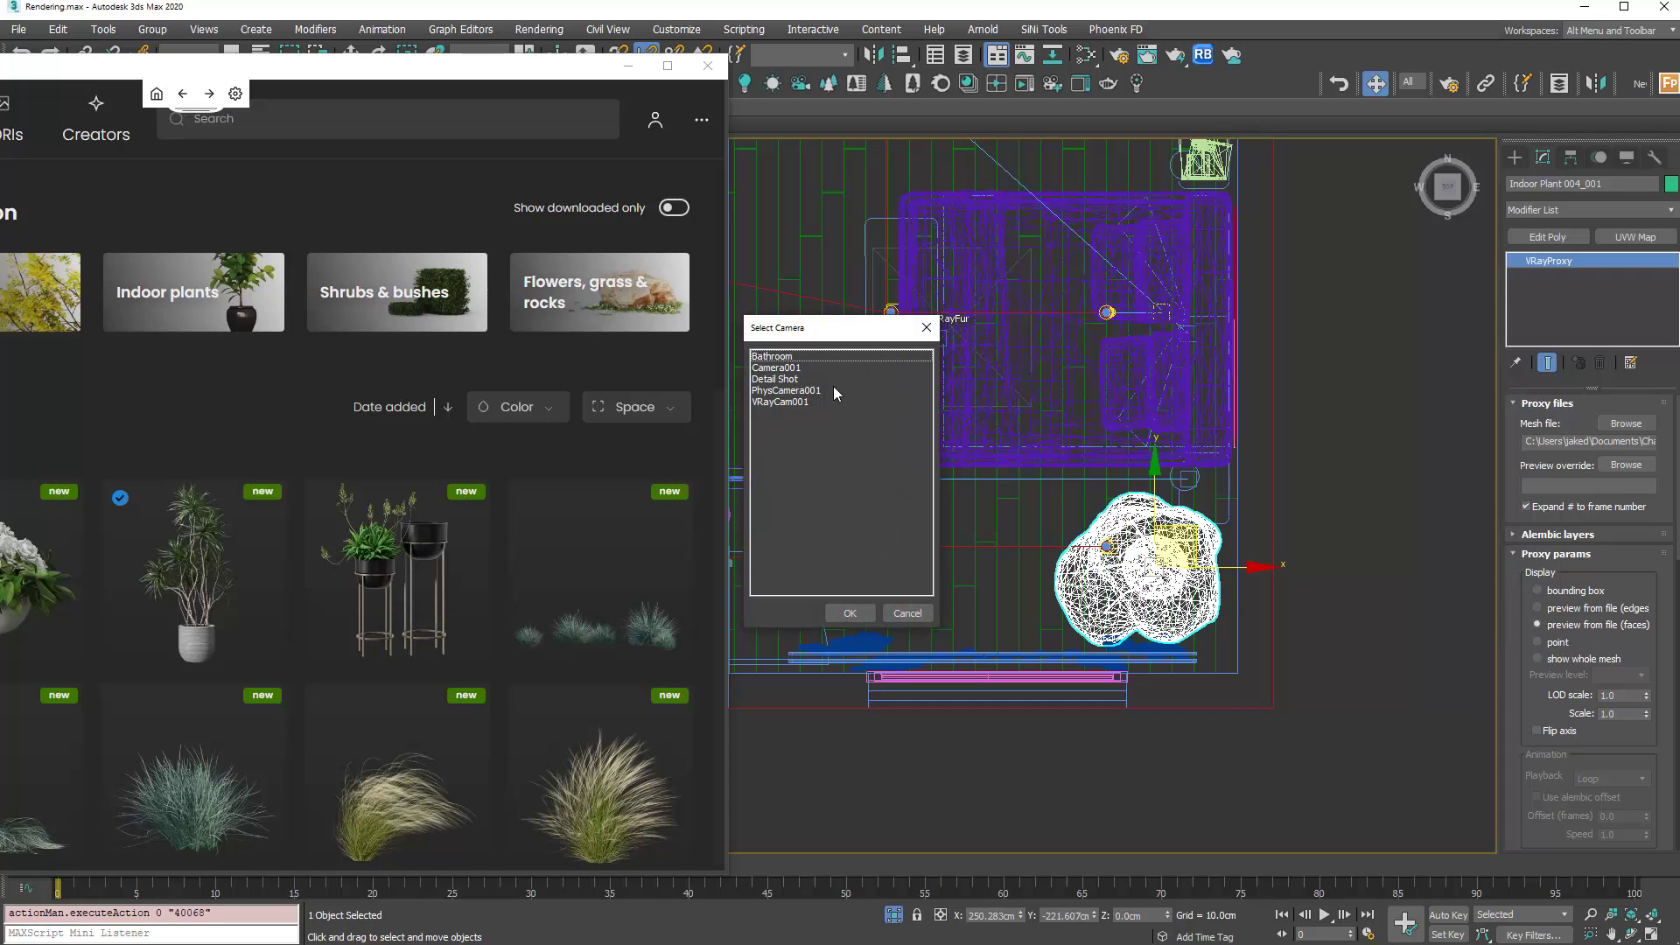
{"action": "double_click", "coordinate": [801, 400]}
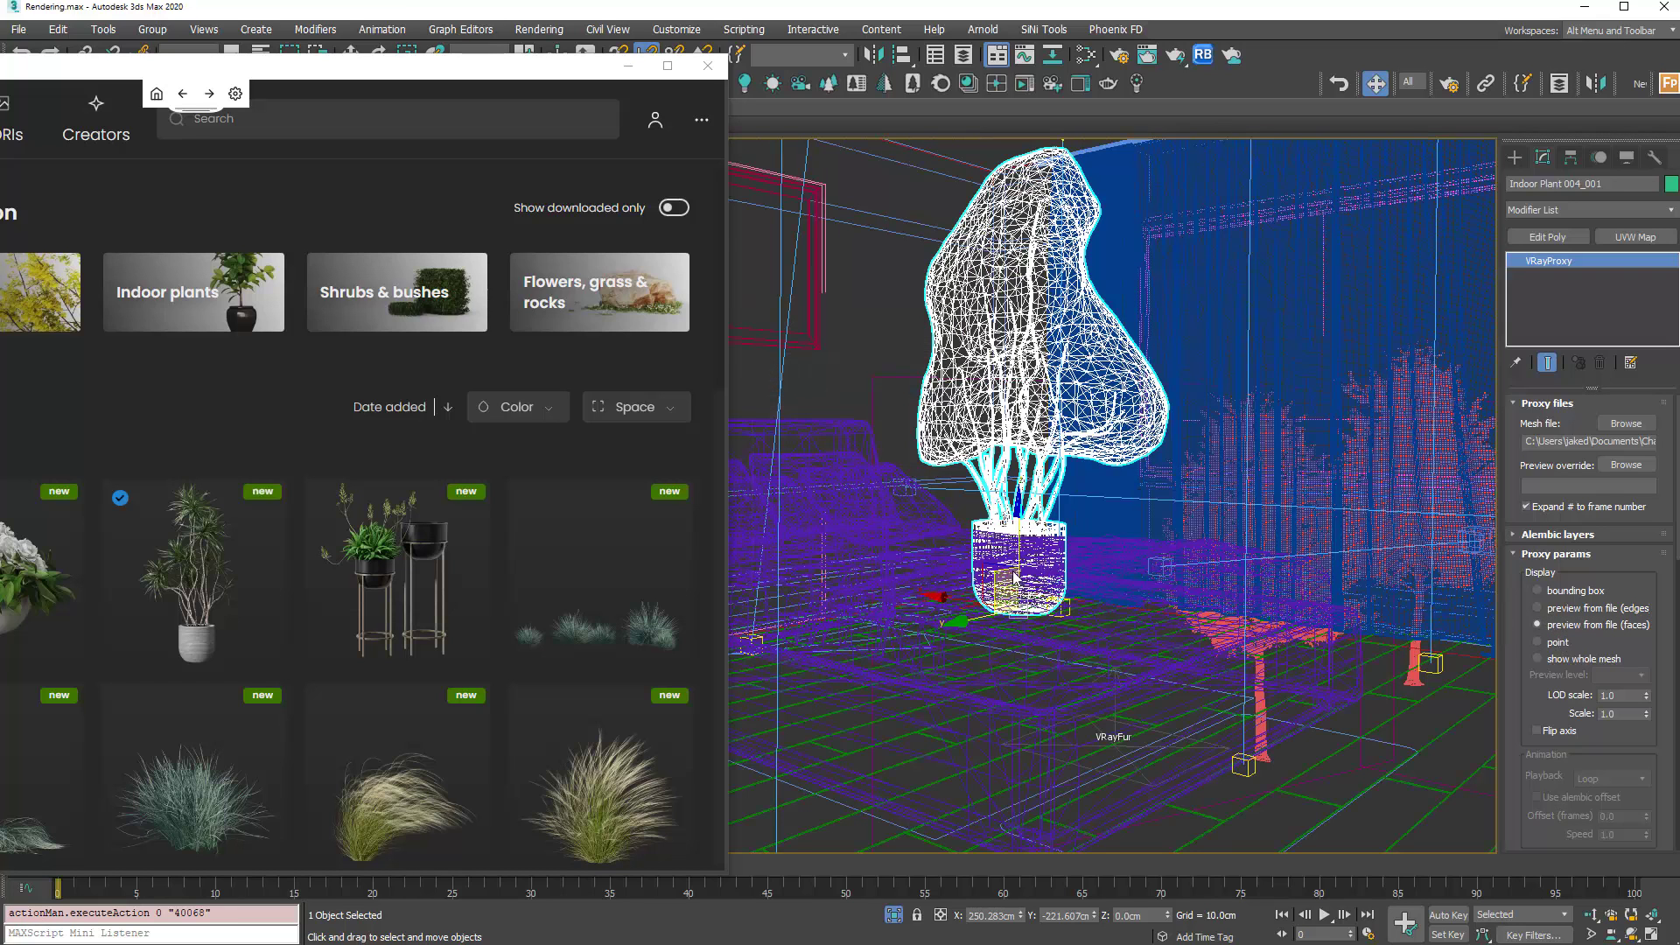
{"action": "right_click", "coordinate": [1013, 574]}
{"action": "left_click", "coordinate": [1041, 610]}
{"action": "left_click_drag", "start_coordinate": [1036, 613], "coordinate": [1031, 623]}
{"action": "key", "text": "r"}
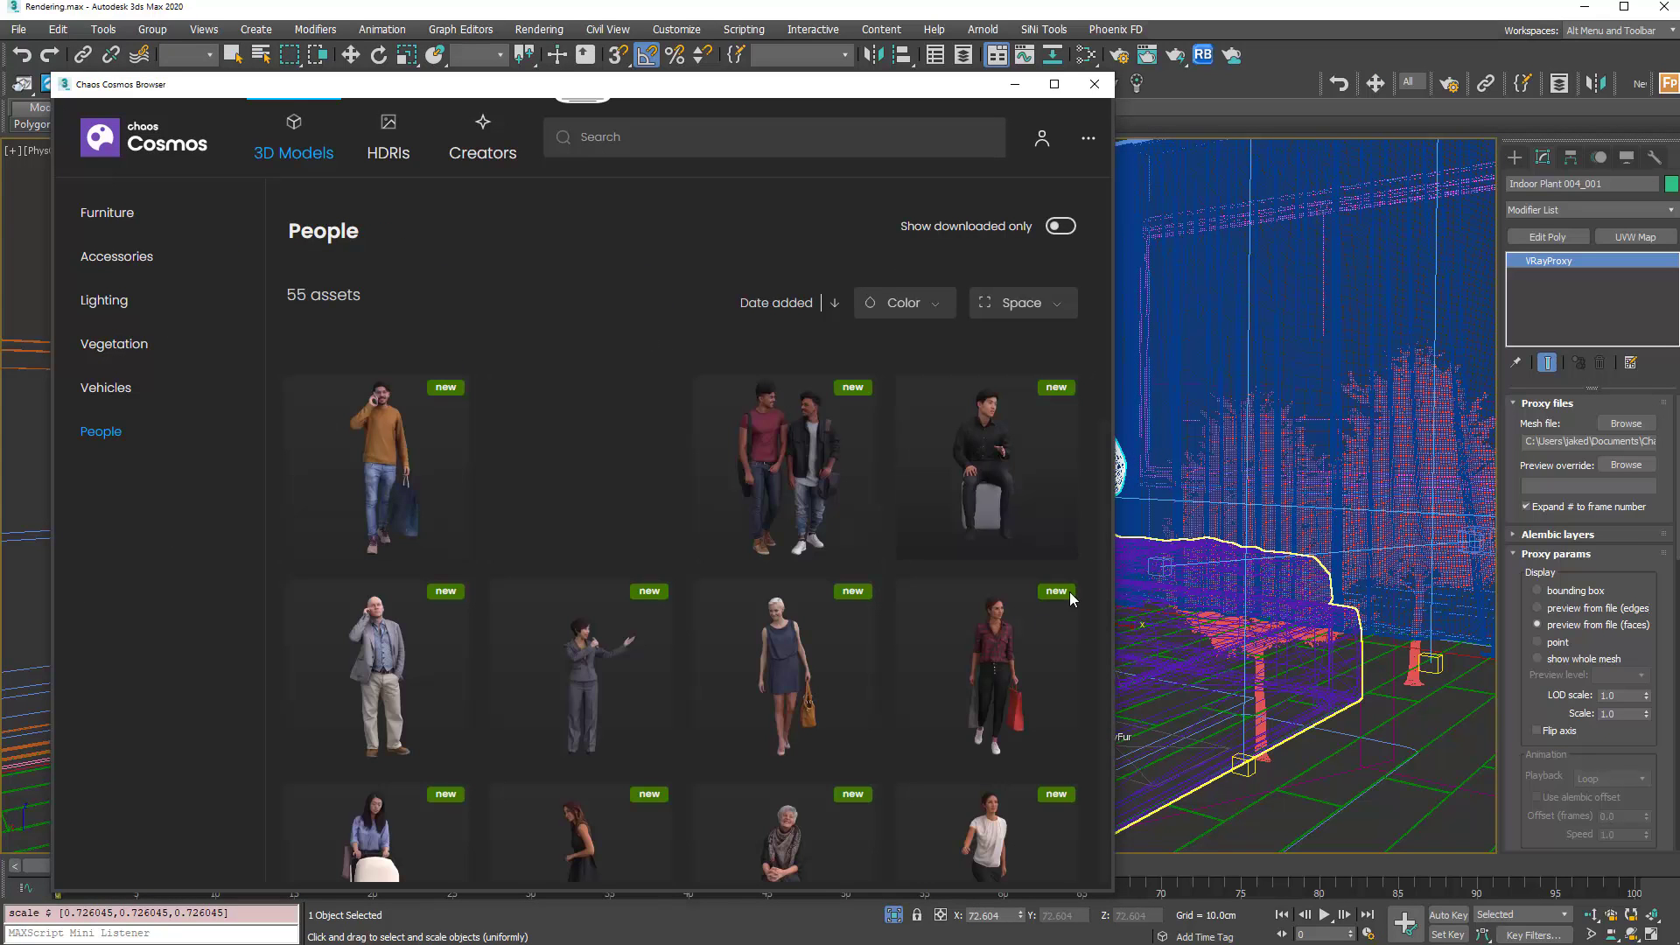
Drag the Janna Posed 046 figure from Cosmos into the scene and minimize the browser.
{"action": "scroll", "coordinate": [743, 734], "scroll_direction": "down", "scroll_amount": 1}
{"action": "scroll", "coordinate": [743, 734], "scroll_direction": "down", "scroll_amount": 3}
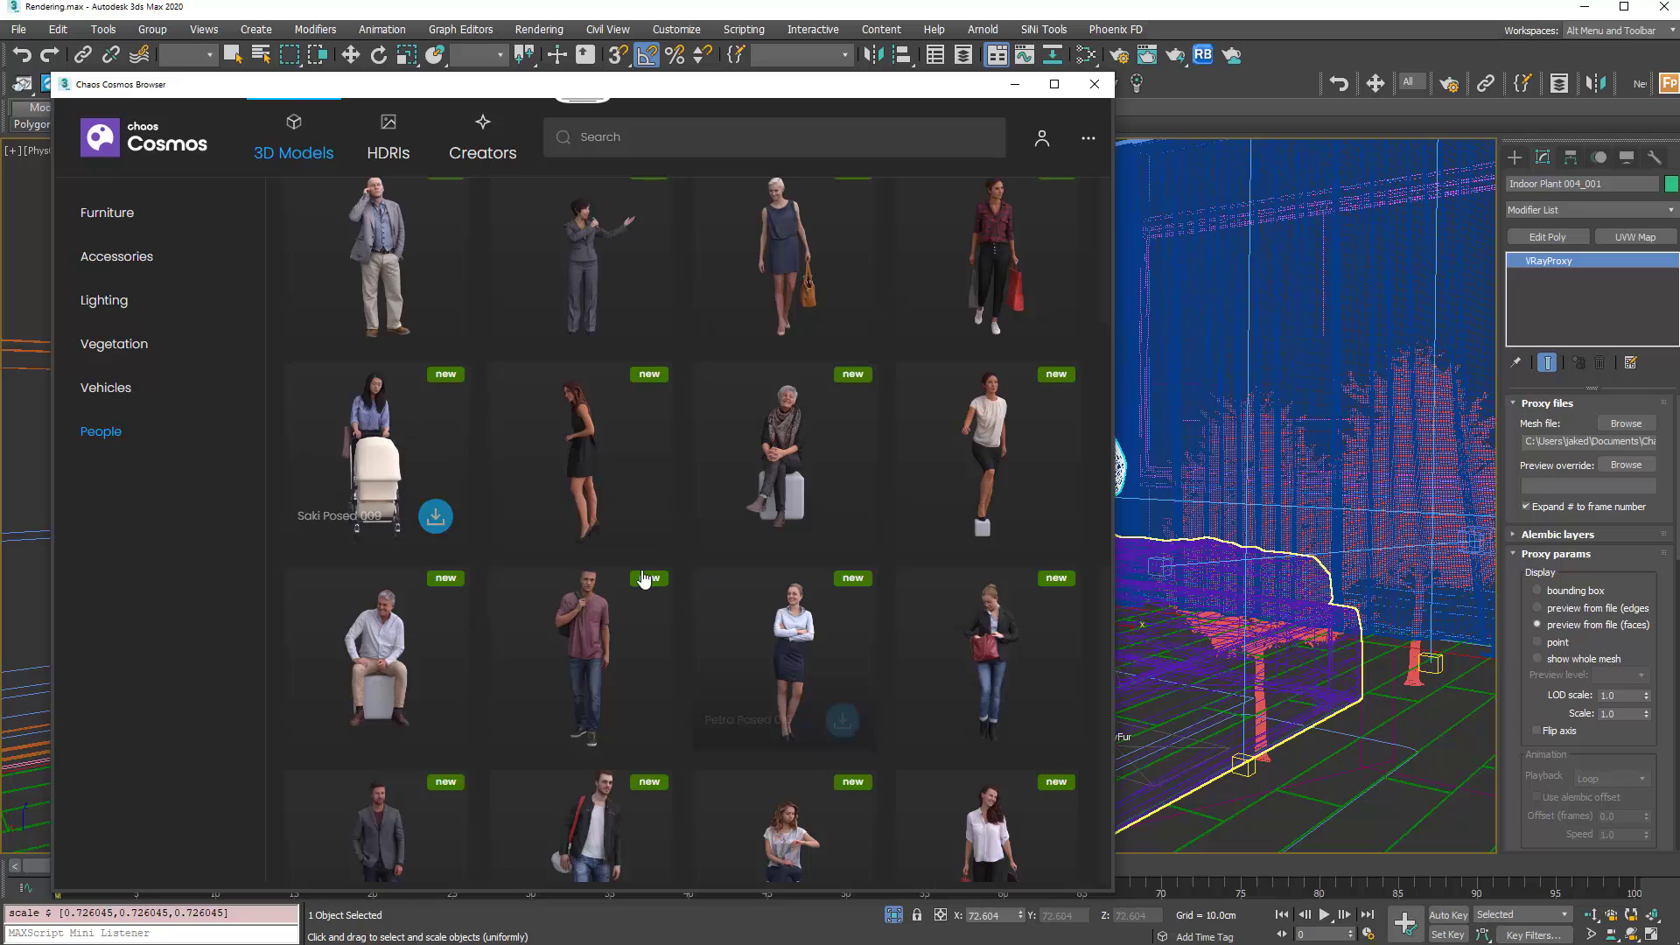
{"action": "scroll", "coordinate": [711, 616], "scroll_direction": "down", "scroll_amount": 1}
{"action": "scroll", "coordinate": [709, 616], "scroll_direction": "down", "scroll_amount": 5}
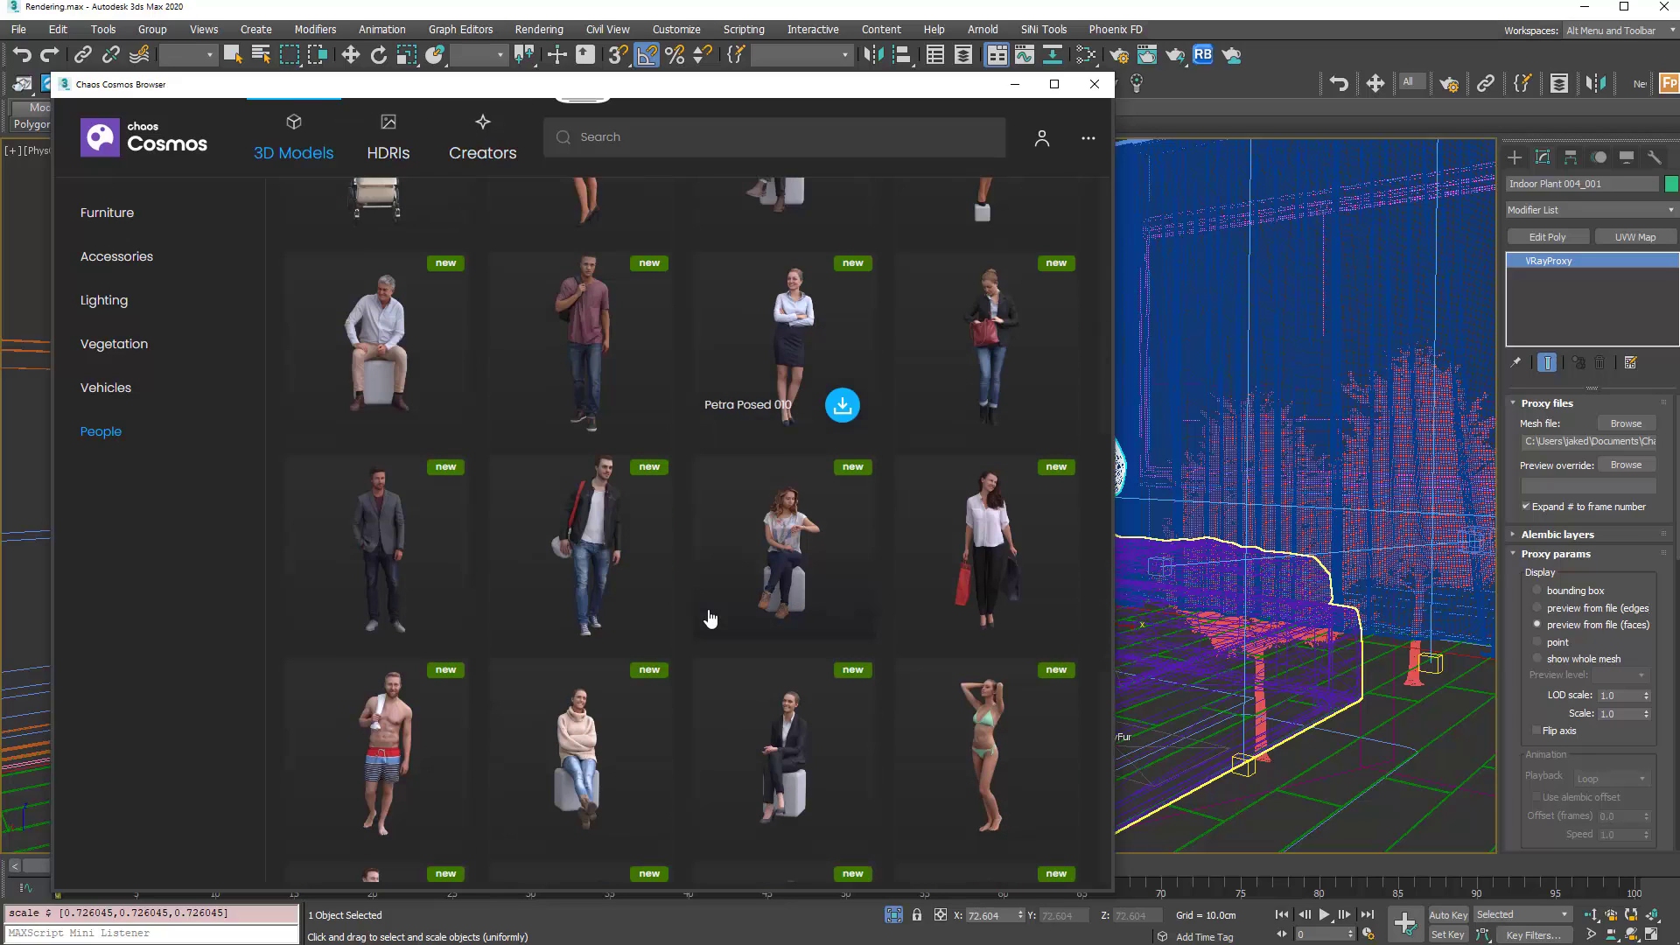
{"action": "scroll", "coordinate": [710, 613], "scroll_direction": "down", "scroll_amount": 3}
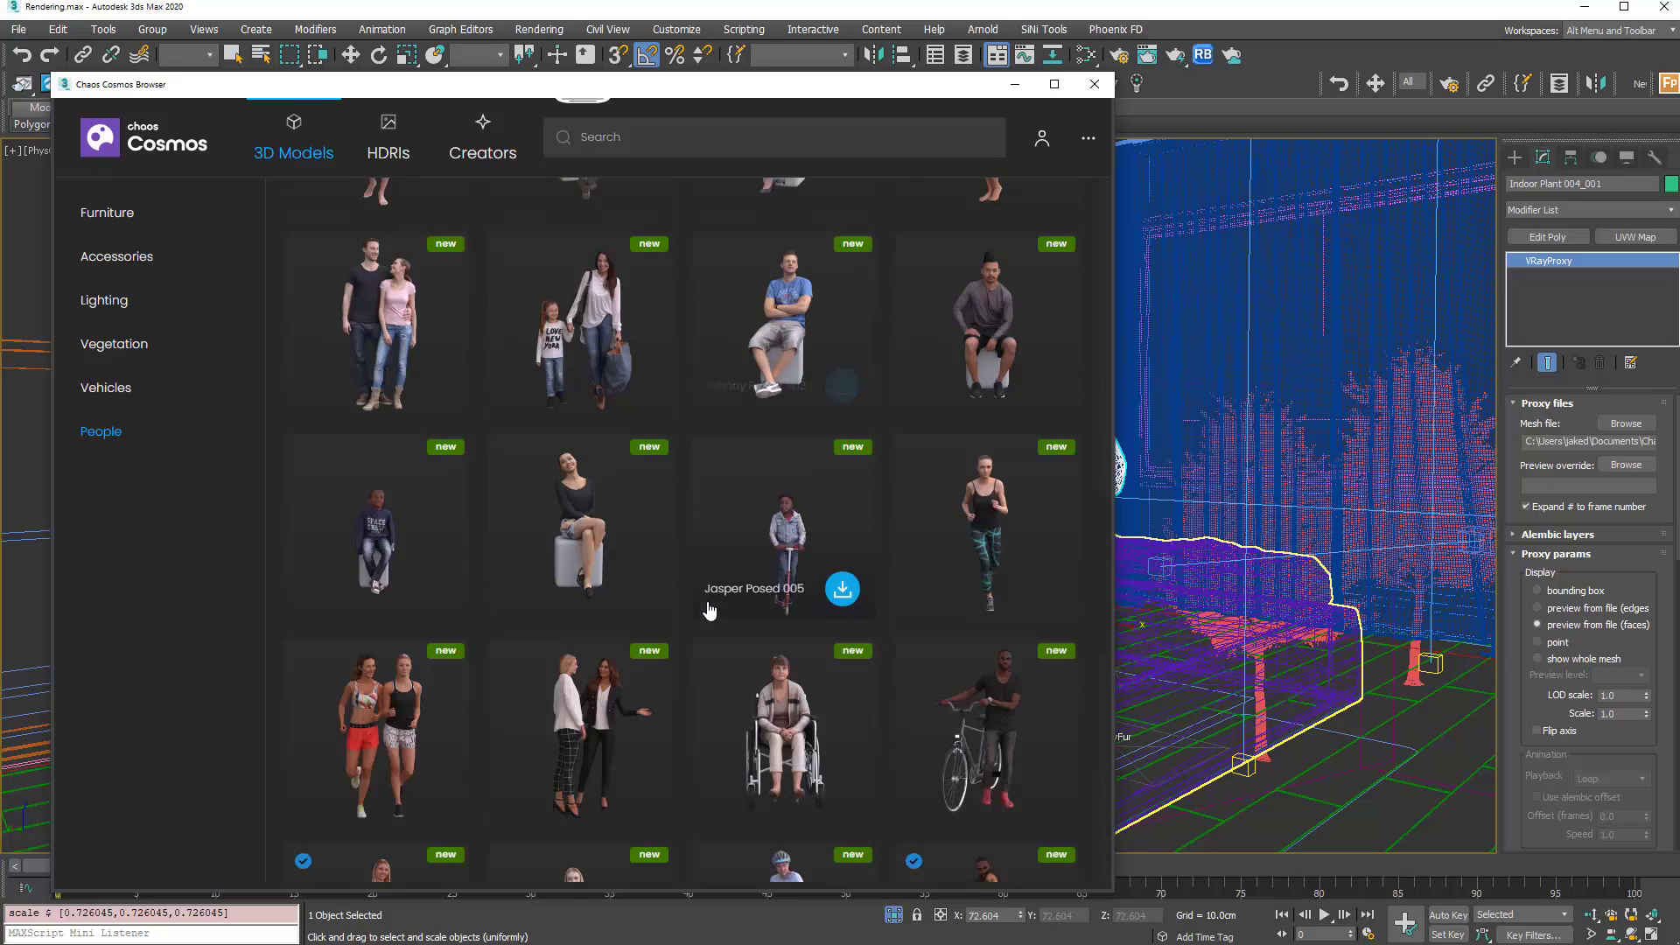
{"action": "scroll", "coordinate": [488, 645], "scroll_direction": "down", "scroll_amount": 4}
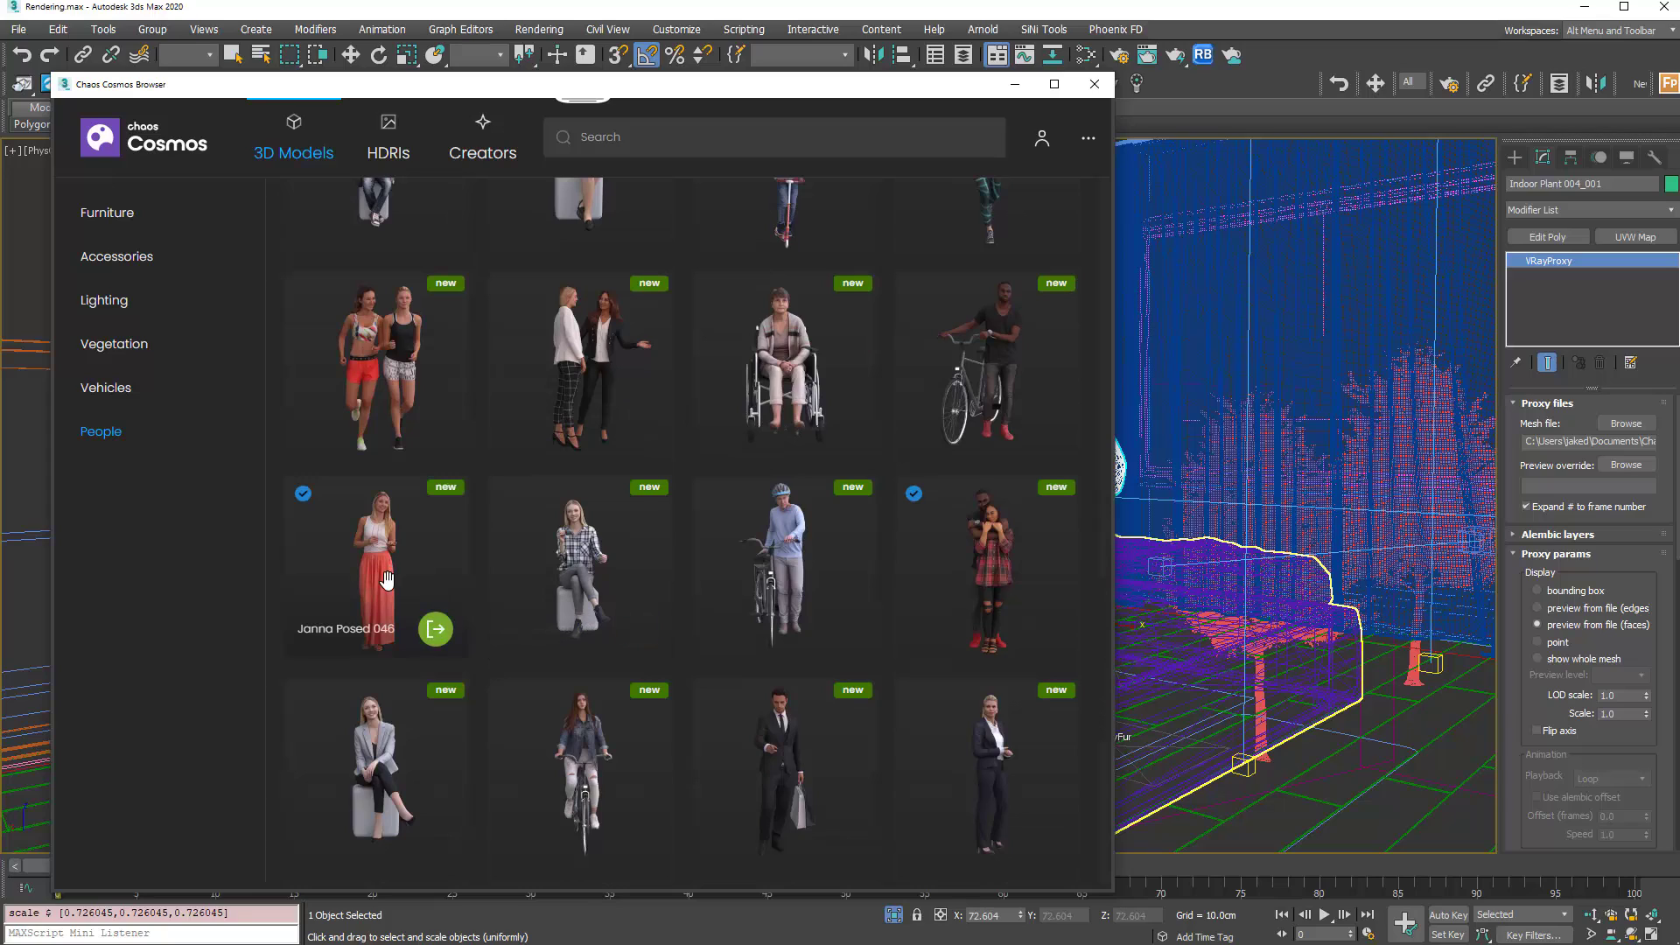
{"action": "left_click_drag", "start_coordinate": [443, 599], "coordinate": [1448, 629]}
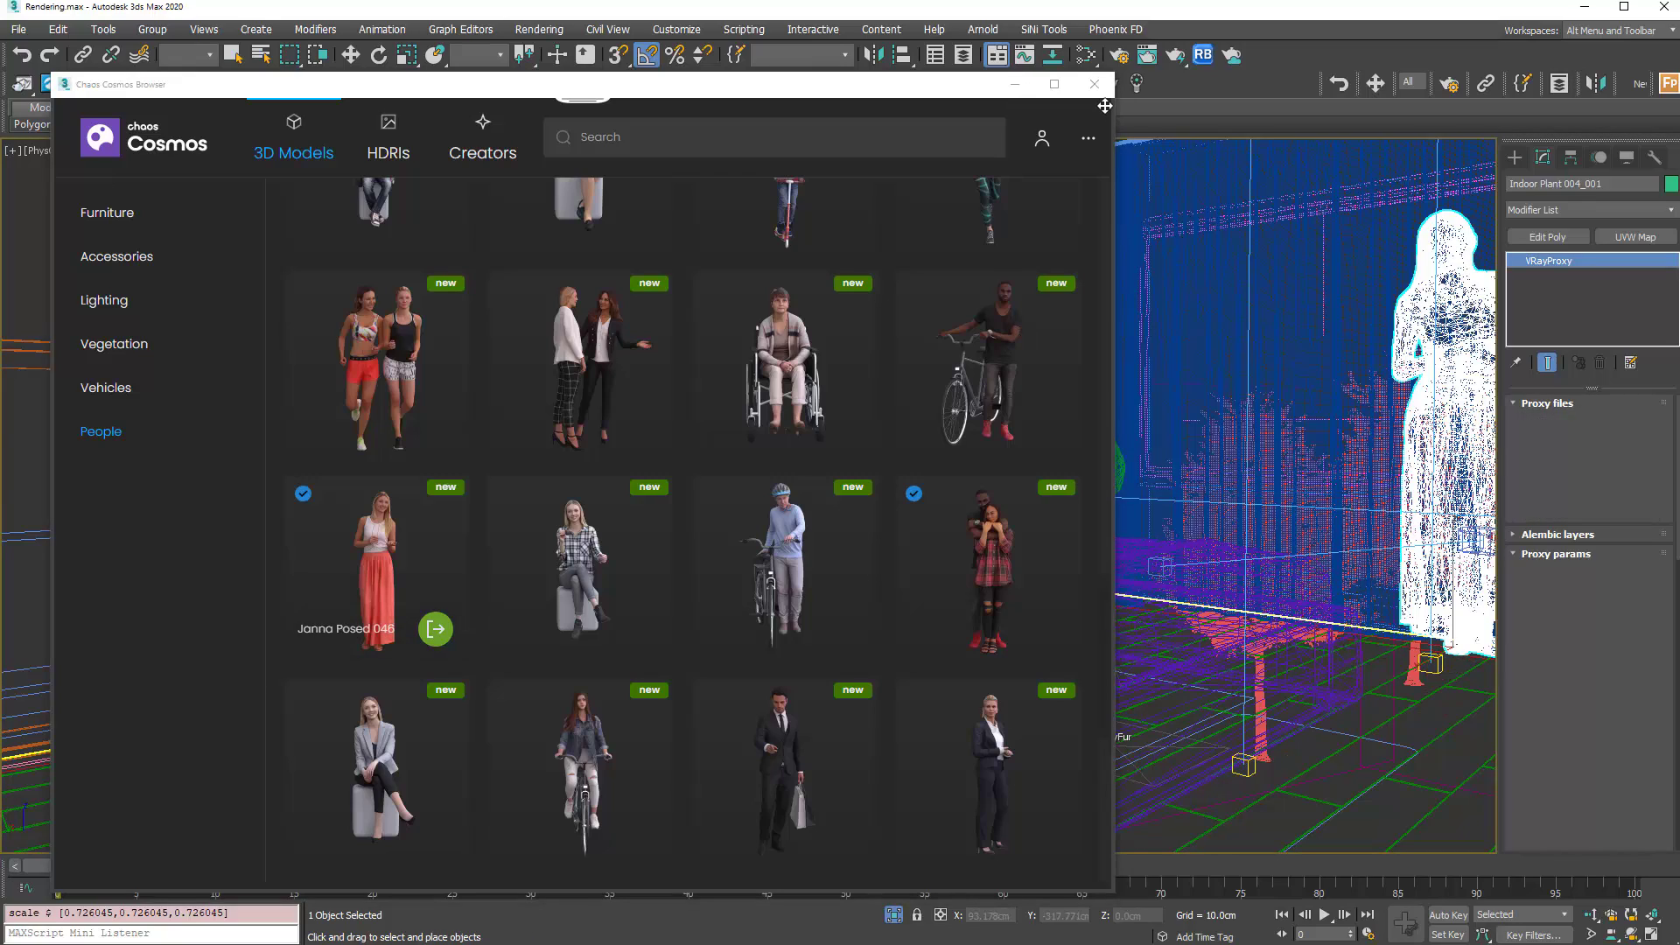
{"action": "left_click", "coordinate": [1015, 84]}
Move the figure toward the window in the Top view.
{"action": "right_click", "coordinate": [1444, 584]}
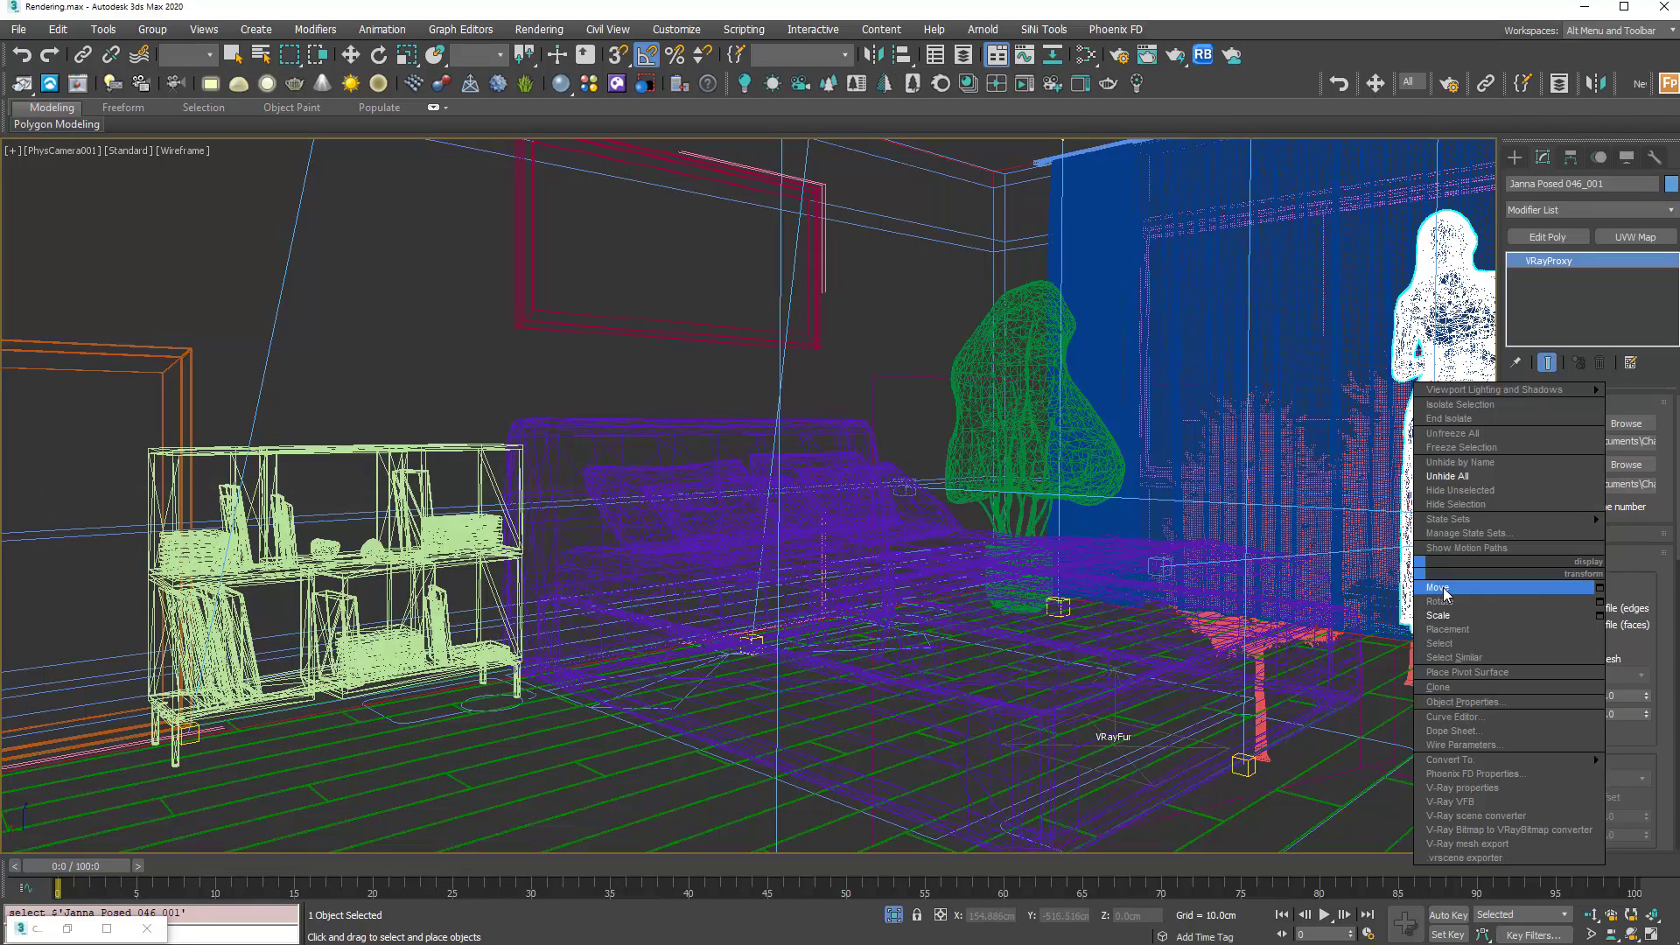
{"action": "left_click", "coordinate": [1439, 587]}
{"action": "key", "text": "t"}
{"action": "key", "text": "z"}
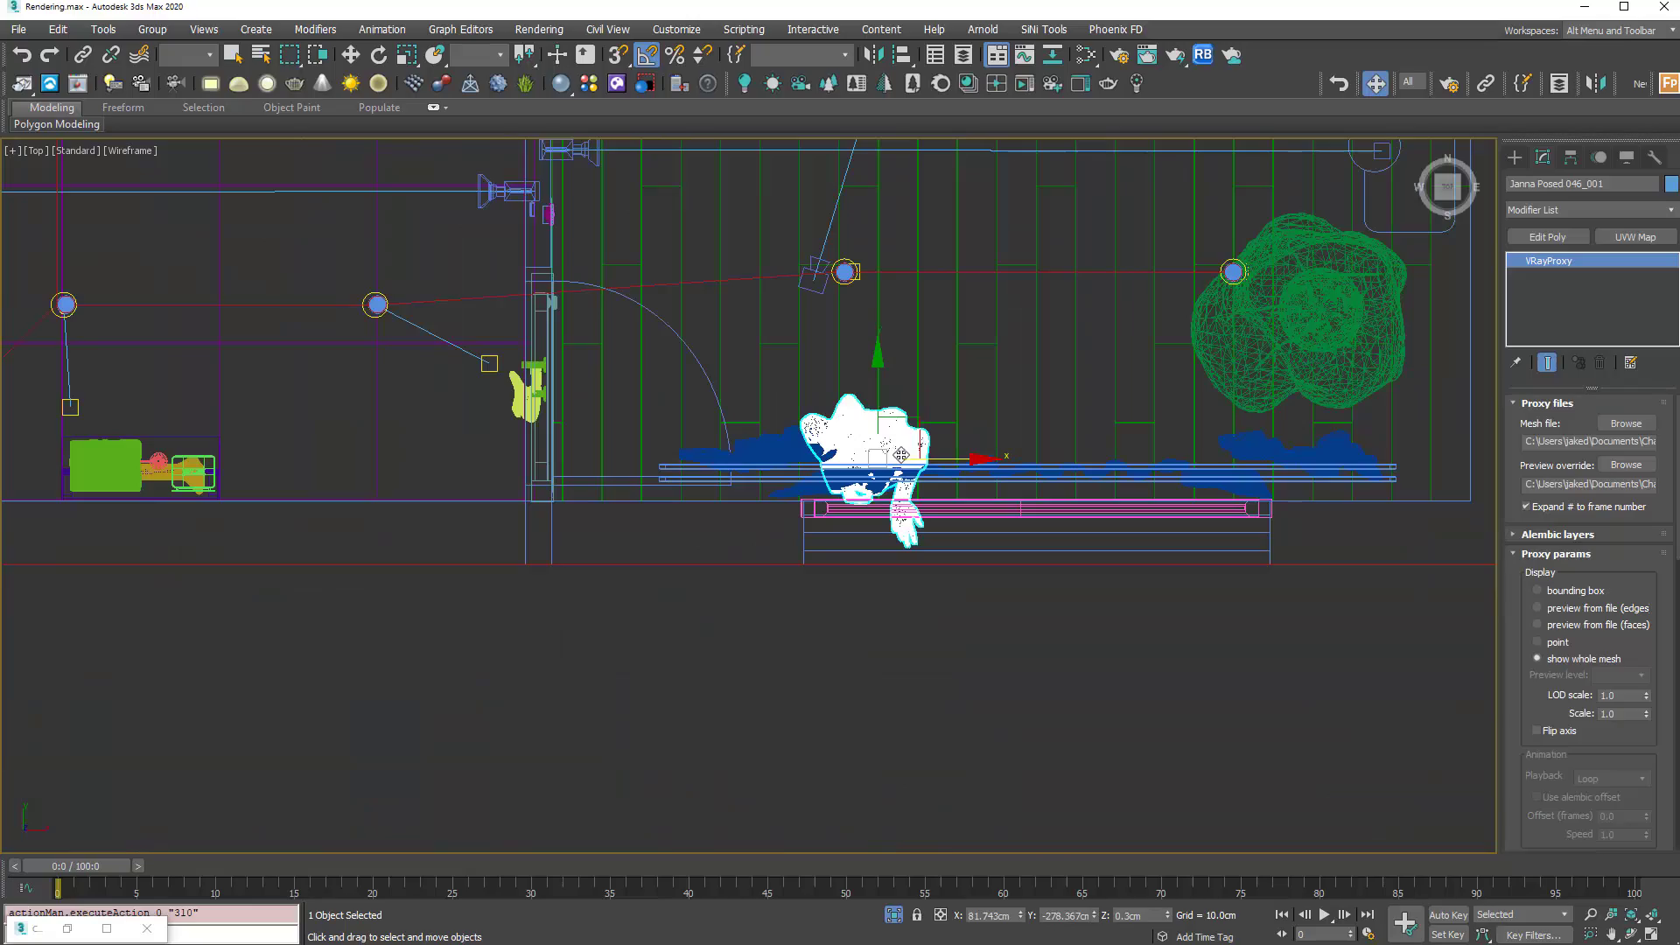
{"action": "left_click_drag", "start_coordinate": [901, 455], "coordinate": [1059, 335]}
{"action": "middle_click_drag", "start_coordinate": [1059, 335], "coordinate": [1168, 367], "text": "alt"}
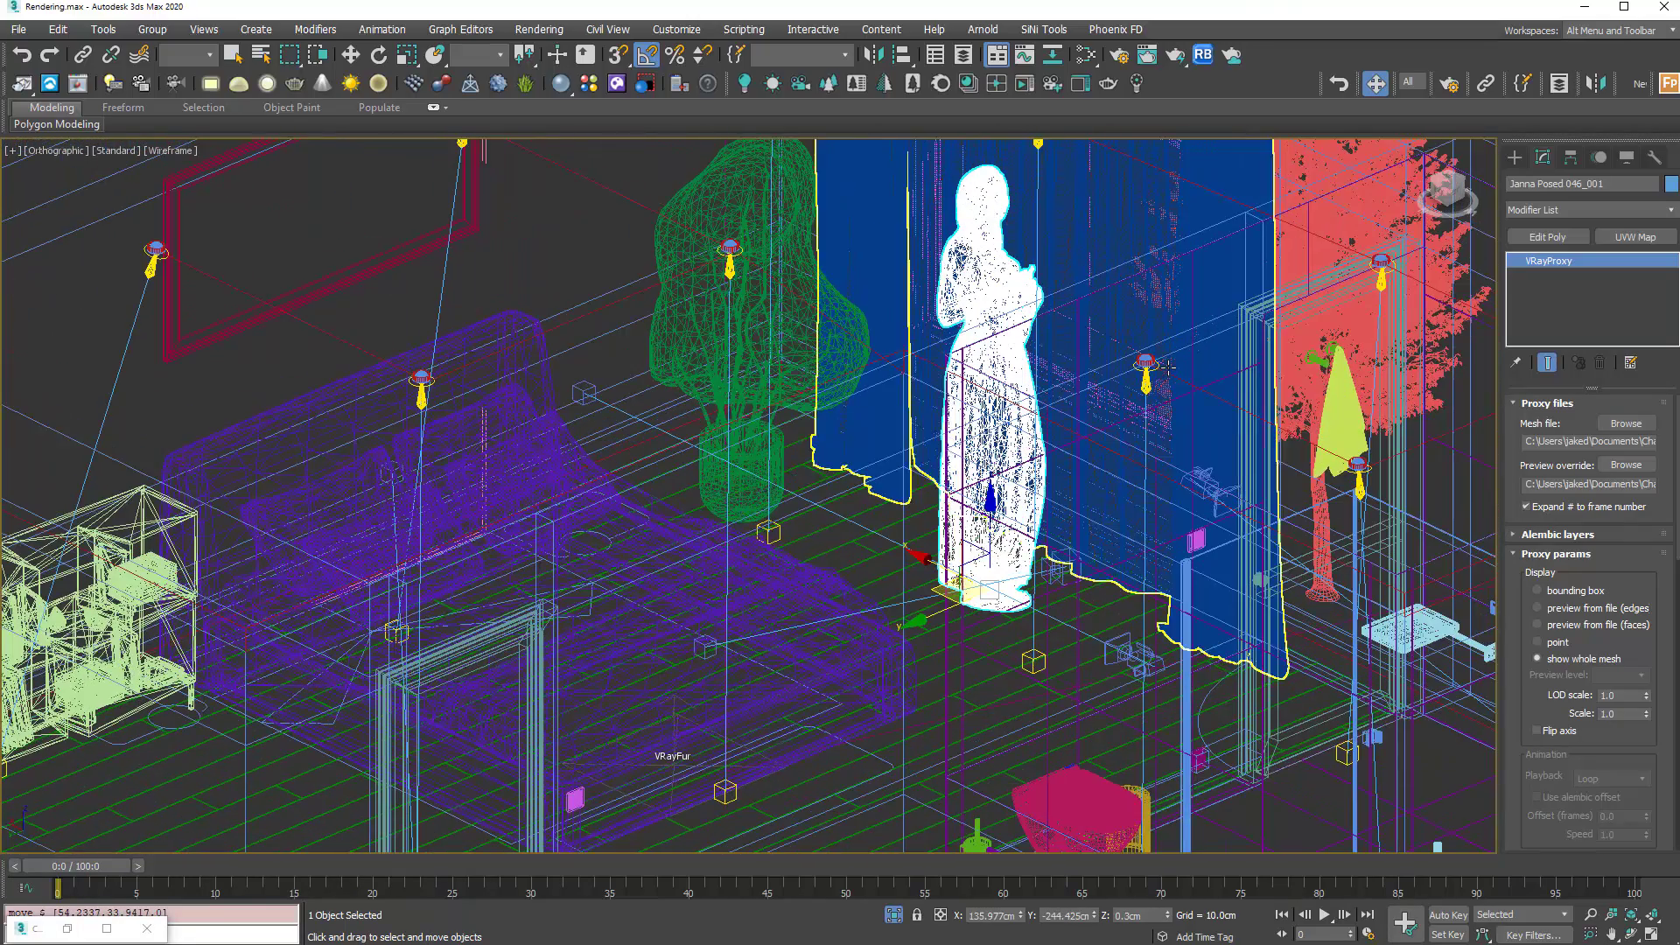
Through shaded PhysCamera001, nudge the figure closer to the window beside the bed.
{"action": "key", "text": "c"}
{"action": "double_click", "coordinate": [834, 393]}
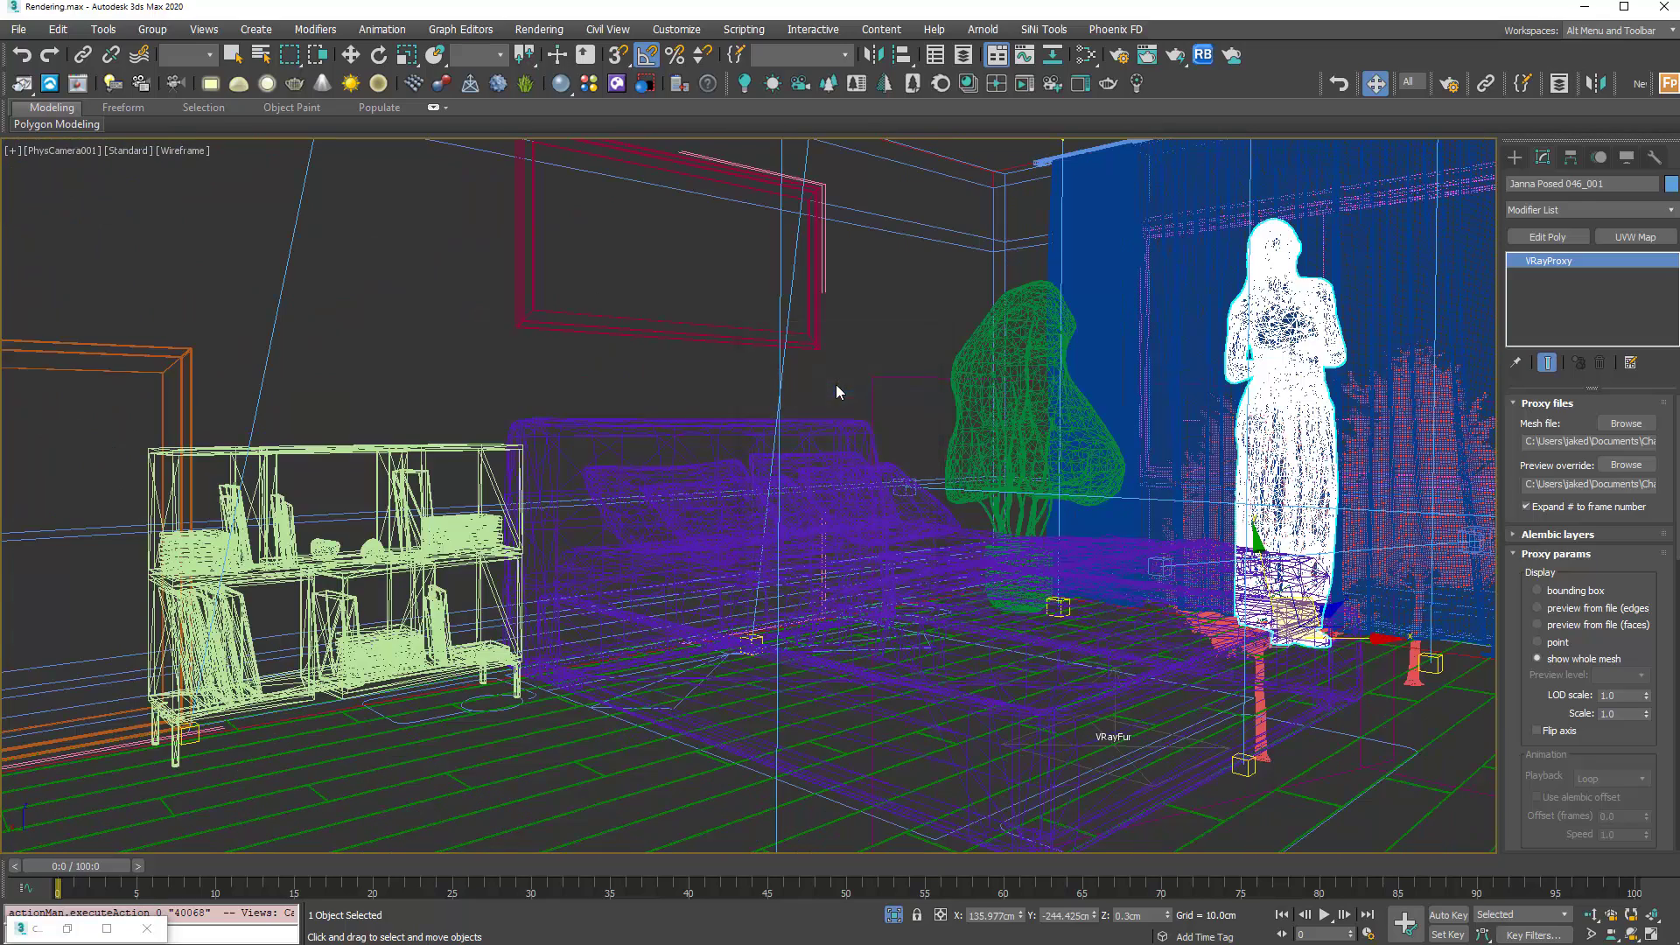
{"action": "key", "text": "F3"}
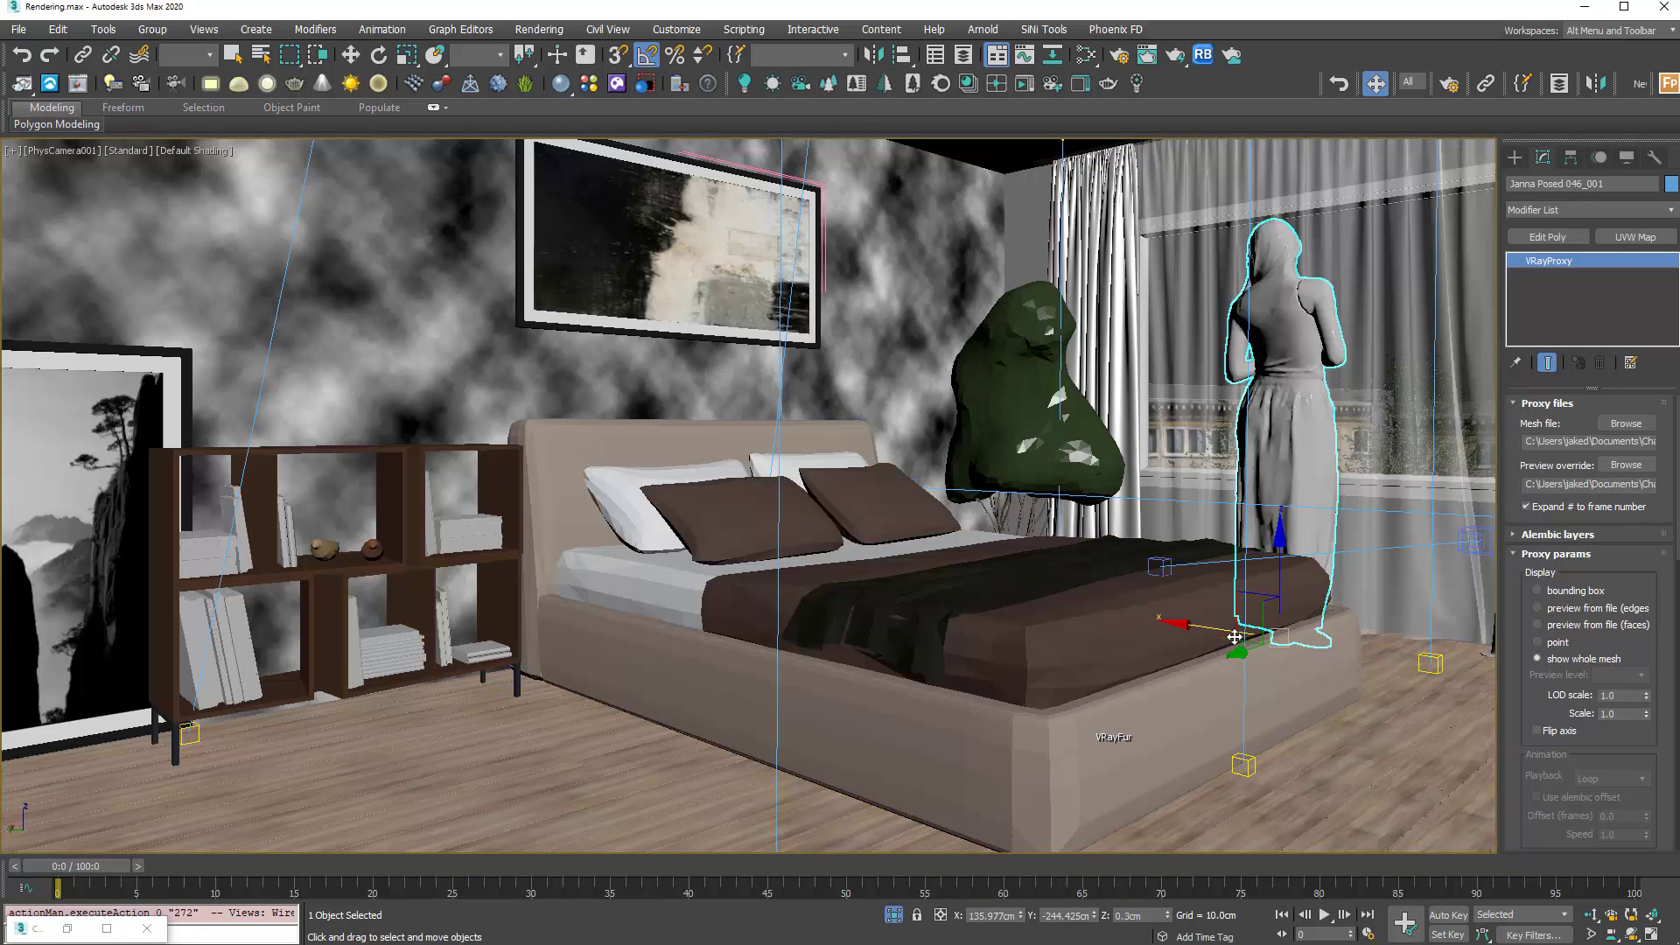
{"action": "left_click_drag", "start_coordinate": [1233, 639], "coordinate": [1267, 657]}
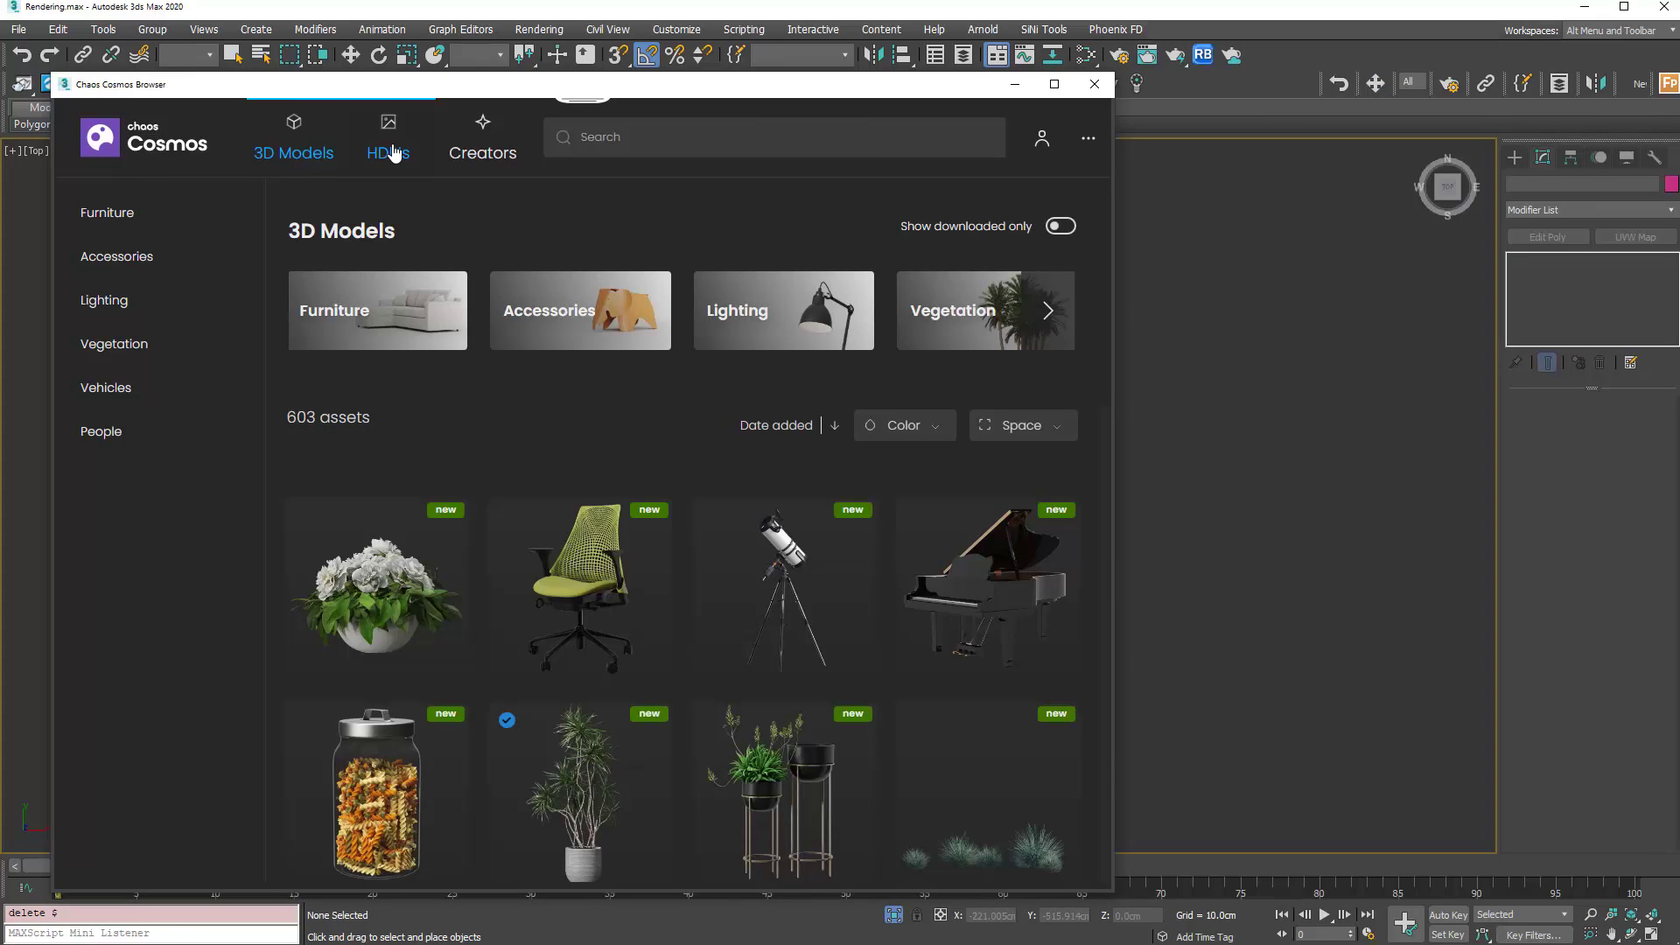
Drag the Sunset 025, Sunset 030 and Sunset 031 HDRIs into the Top viewport as dome lights.
{"action": "left_click", "coordinate": [387, 145]}
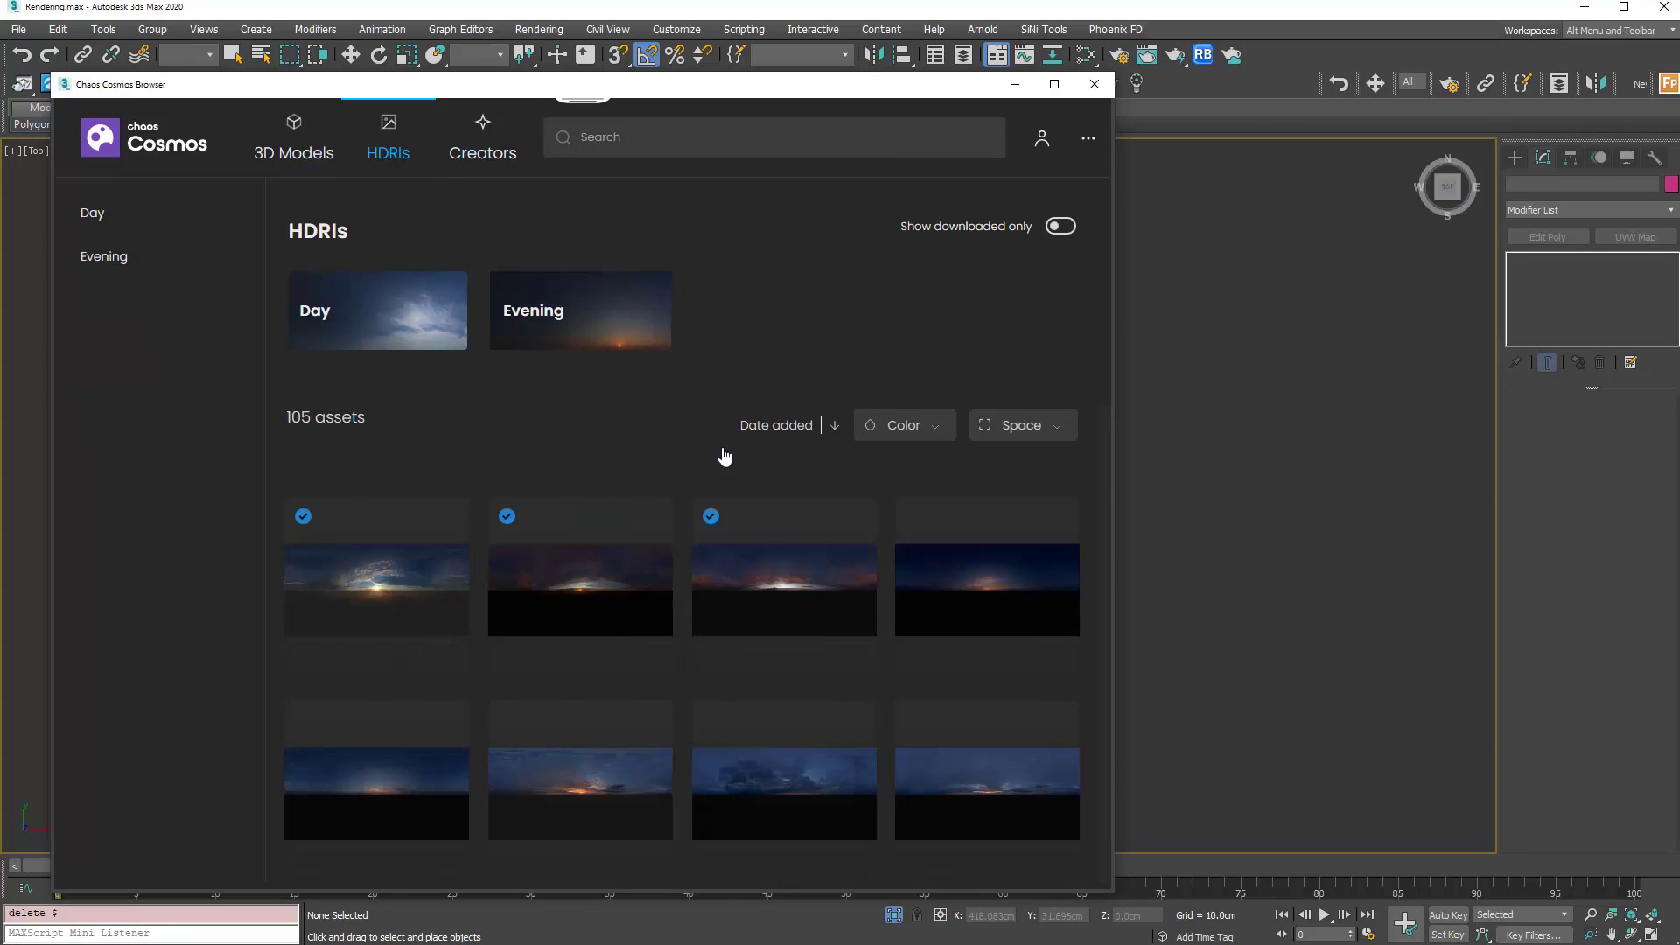
{"action": "left_click_drag", "start_coordinate": [395, 603], "coordinate": [1304, 482]}
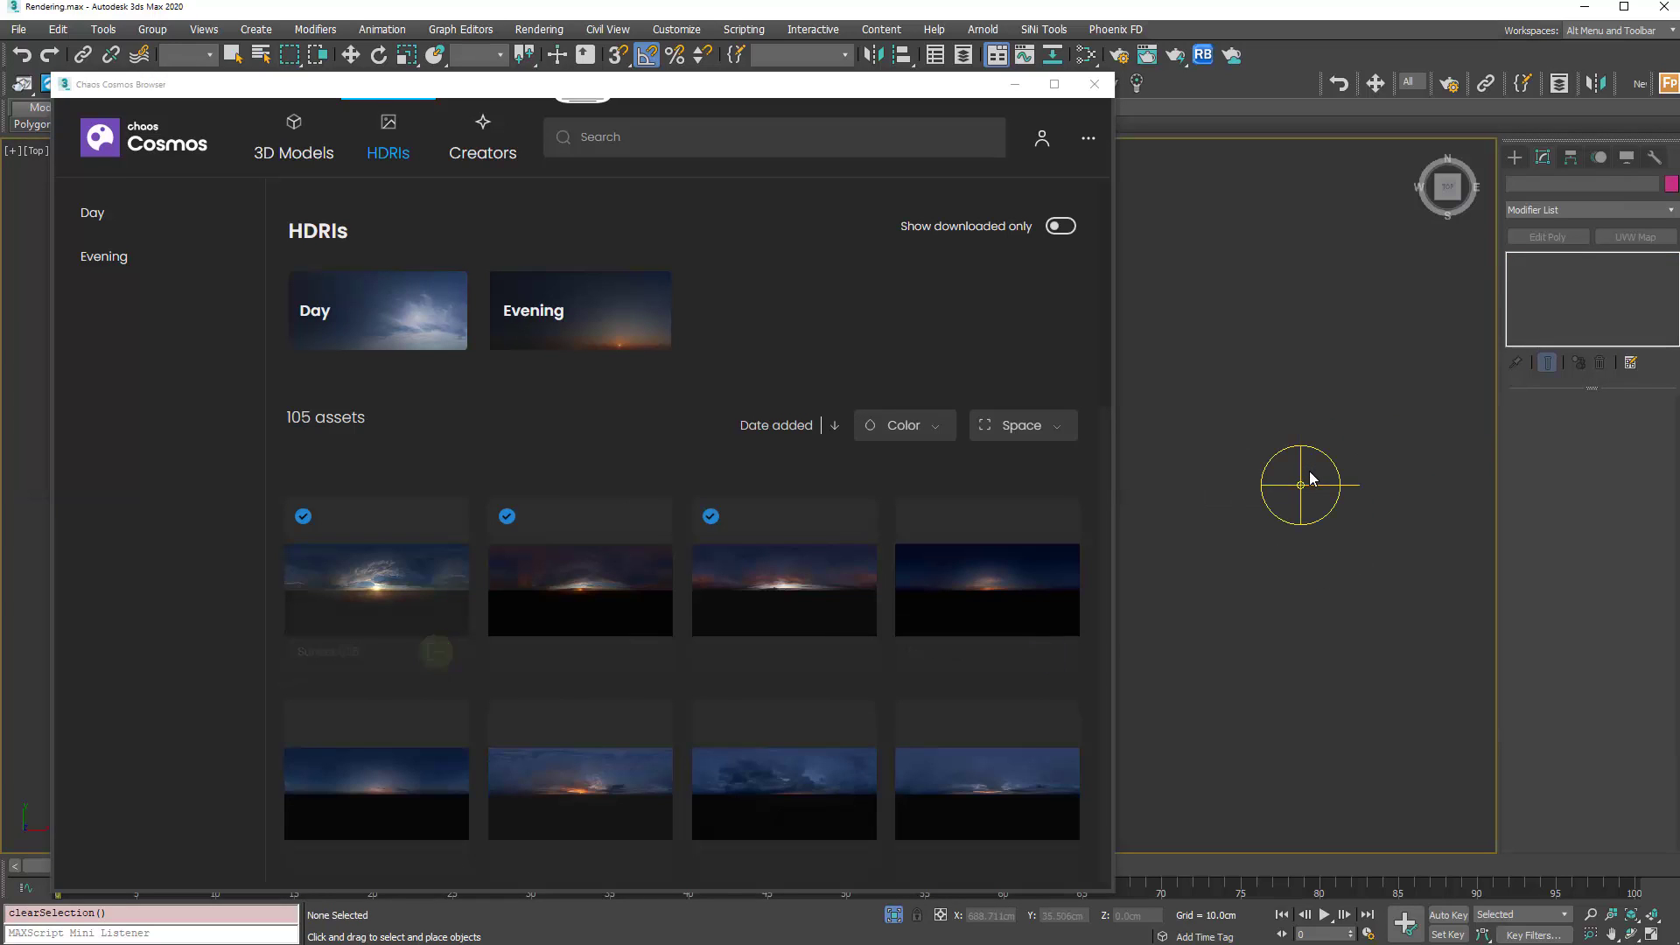
{"action": "left_click_drag", "start_coordinate": [638, 529], "coordinate": [1229, 336]}
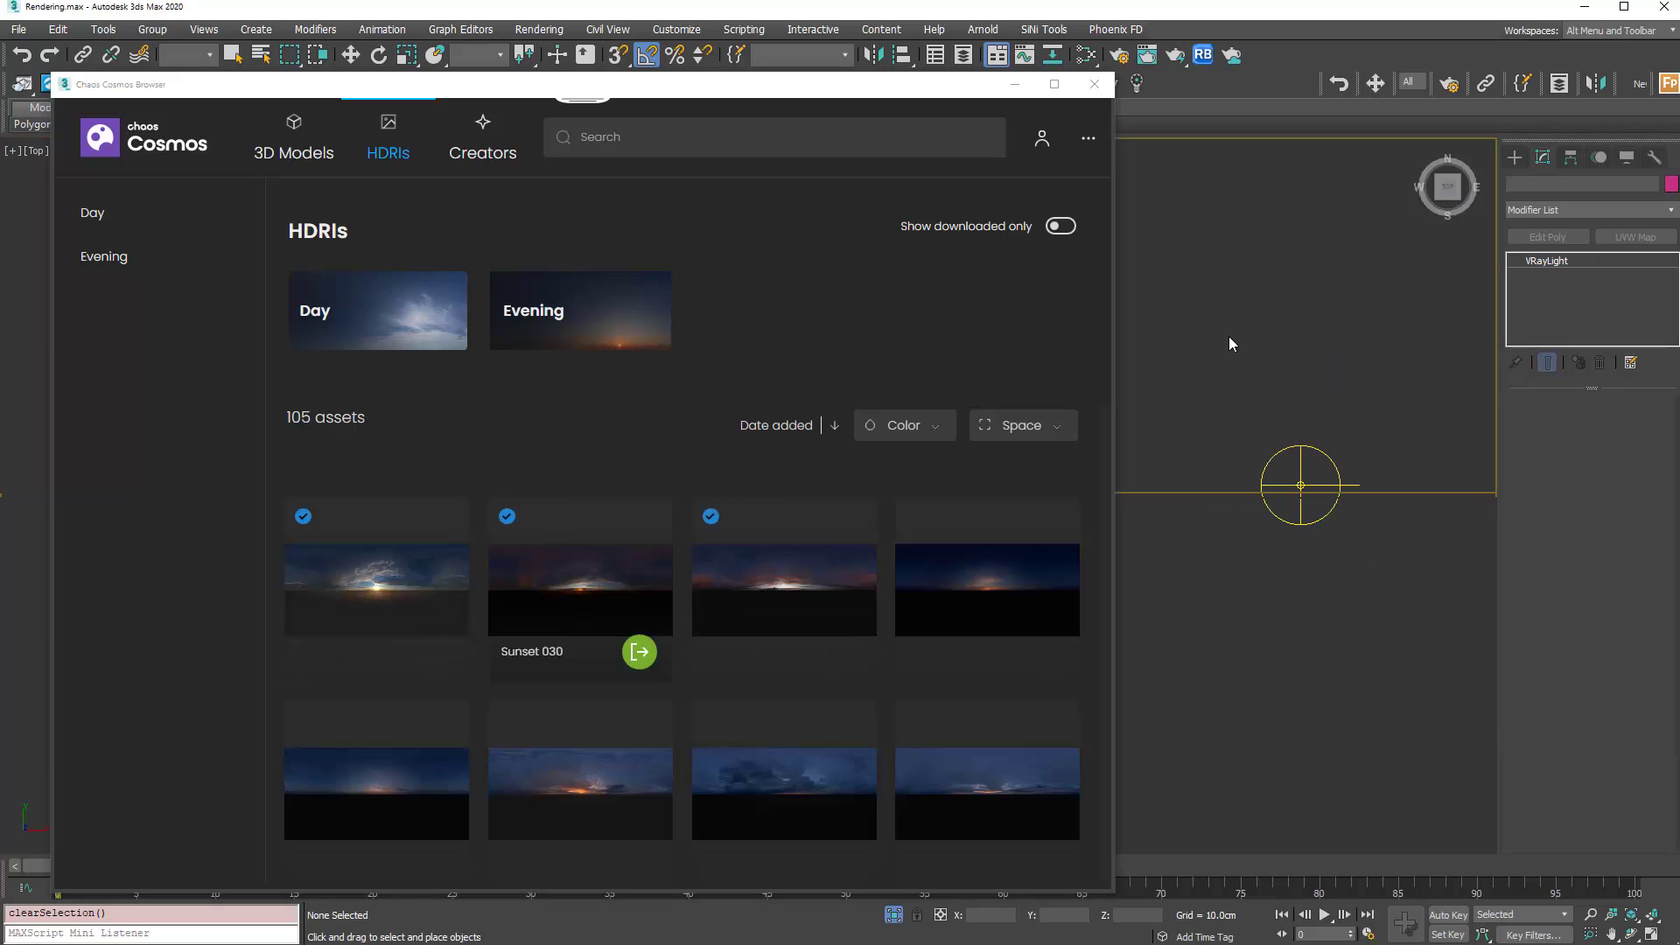
{"action": "left_click_drag", "start_coordinate": [709, 565], "coordinate": [1308, 621]}
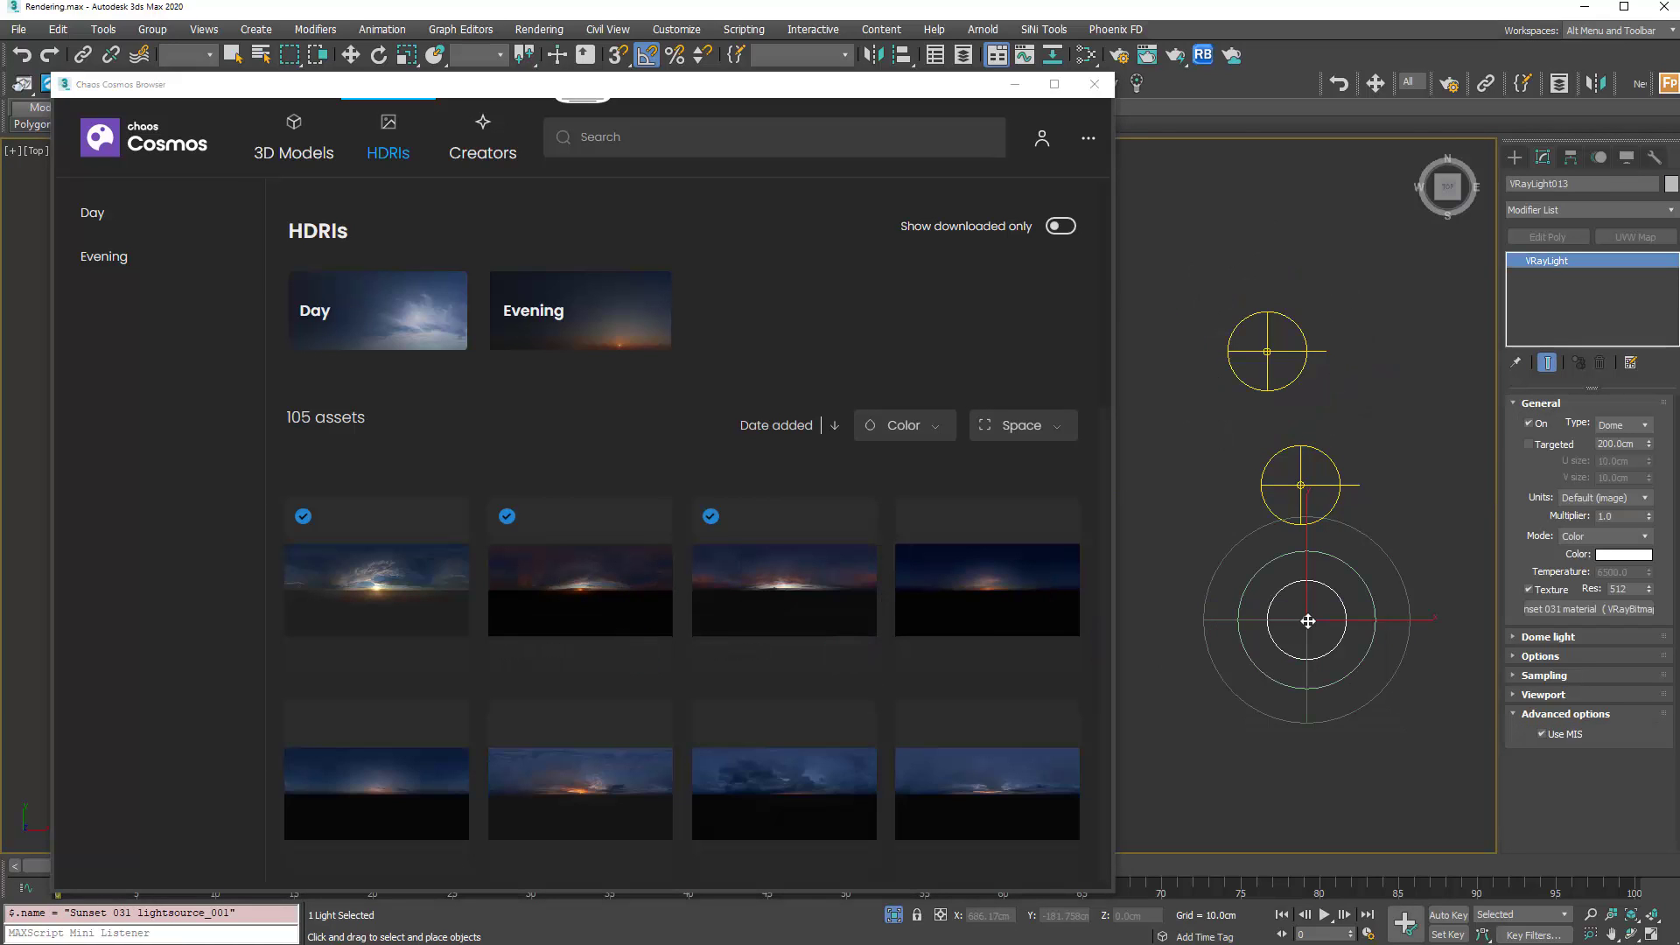
{"action": "left_click", "coordinate": [1429, 531]}
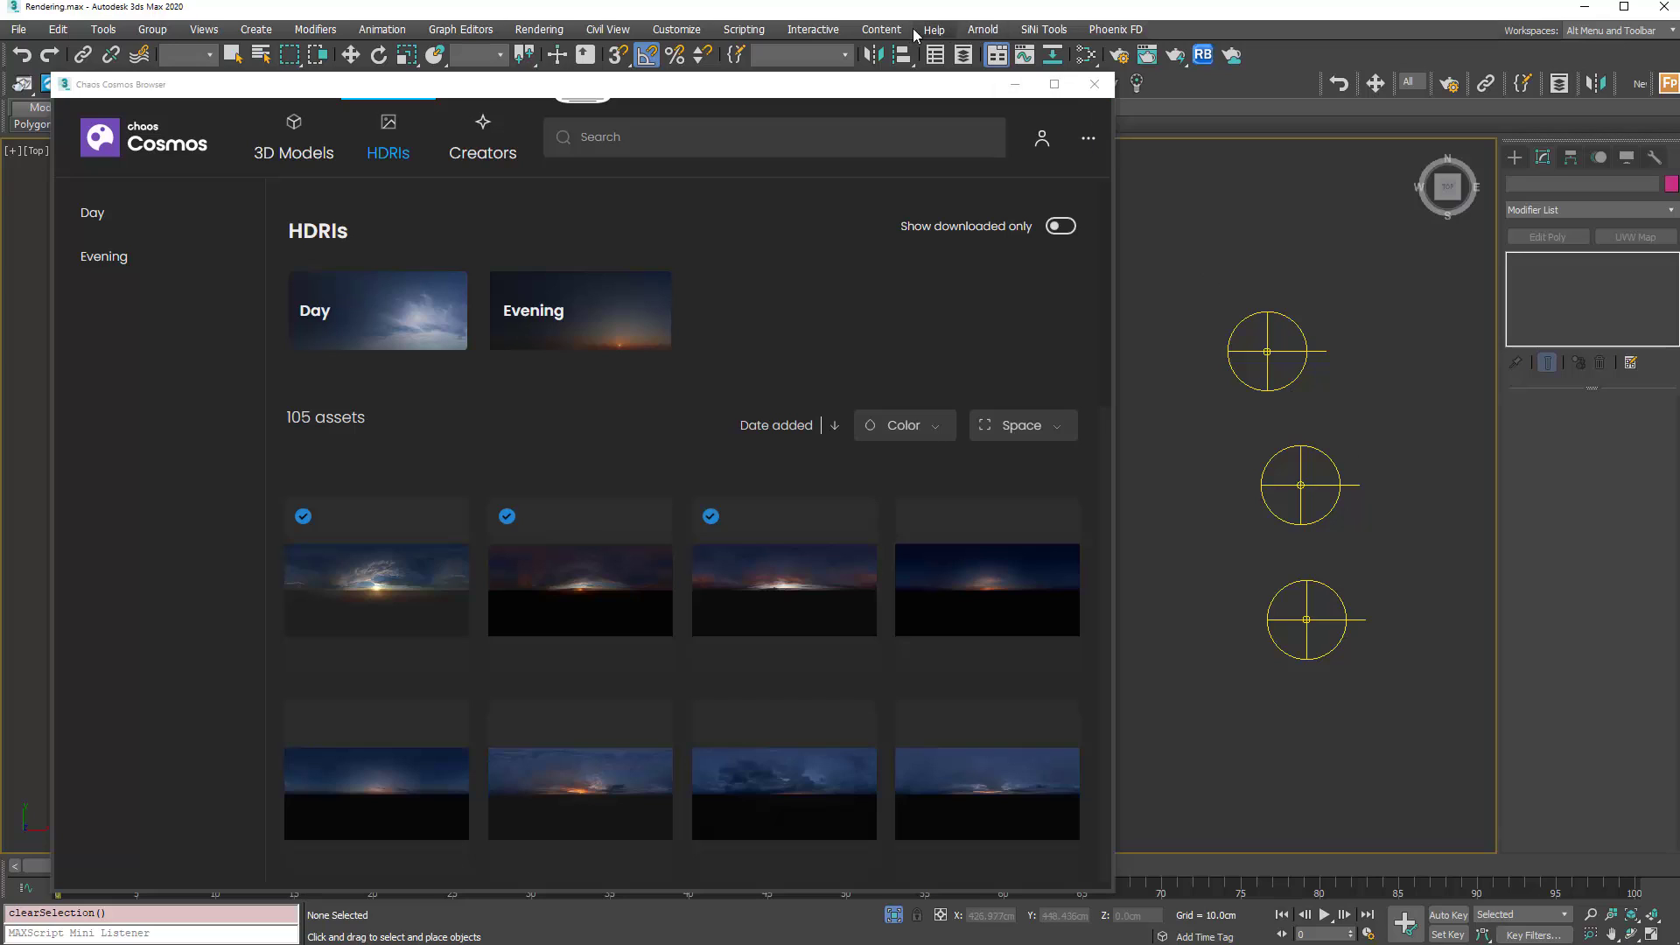
{"action": "left_click", "coordinate": [1121, 58]}
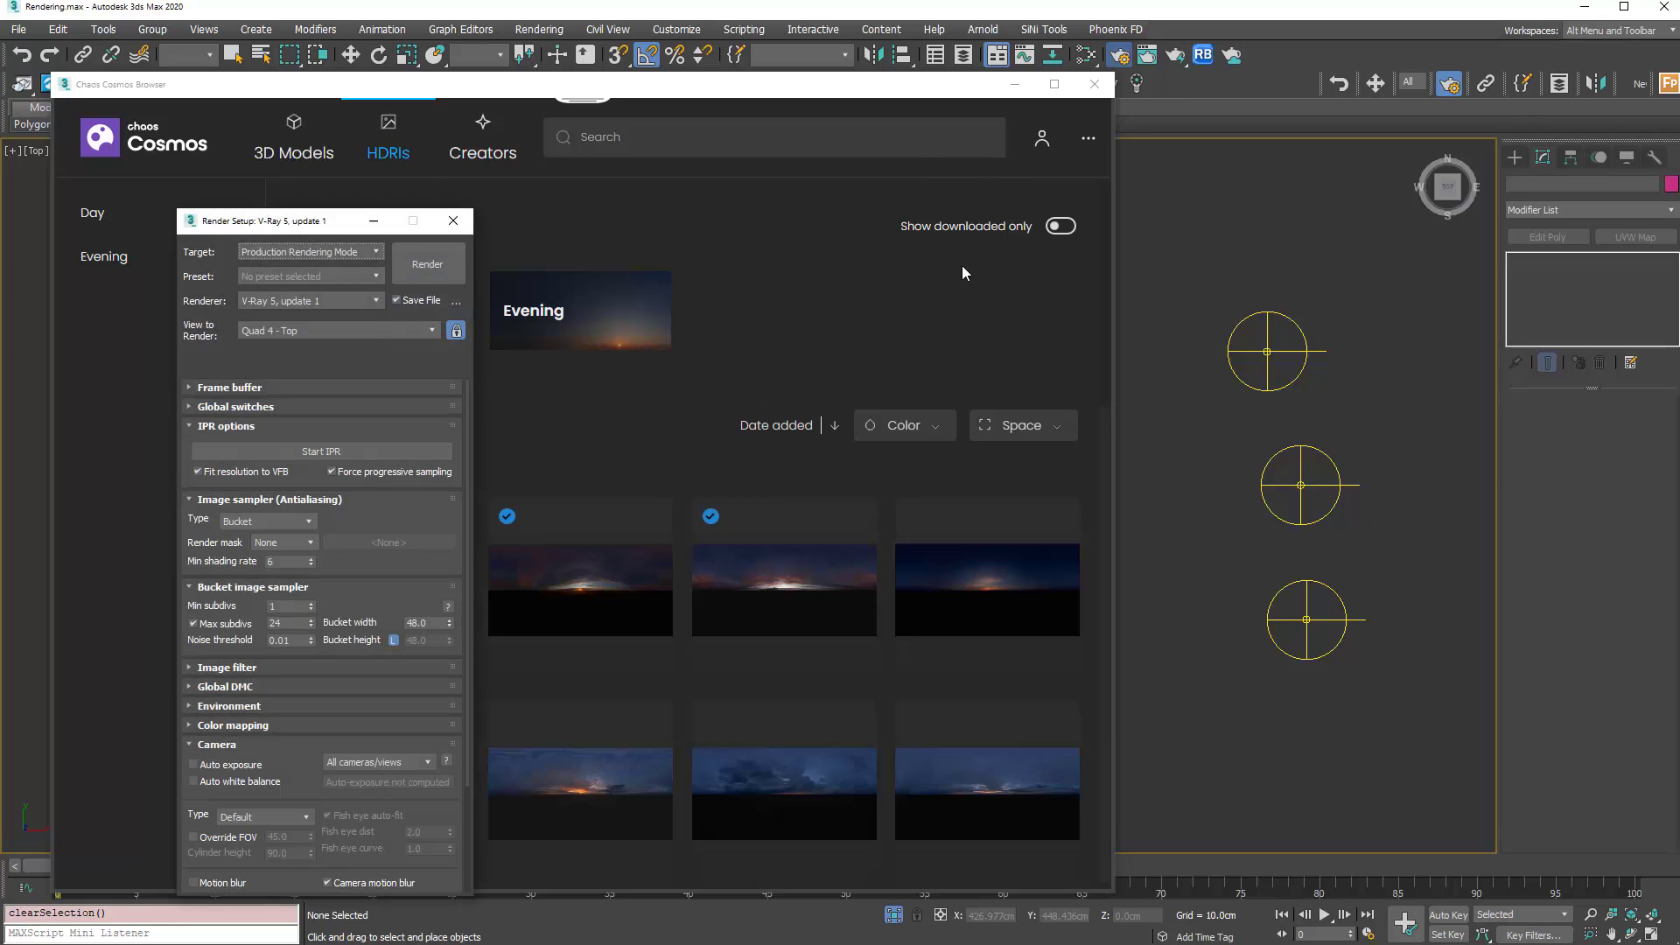
Confirm VRayLightMix is in Render Elements, then render the view through PhysCamera001.
{"action": "left_click", "coordinate": [383, 362]}
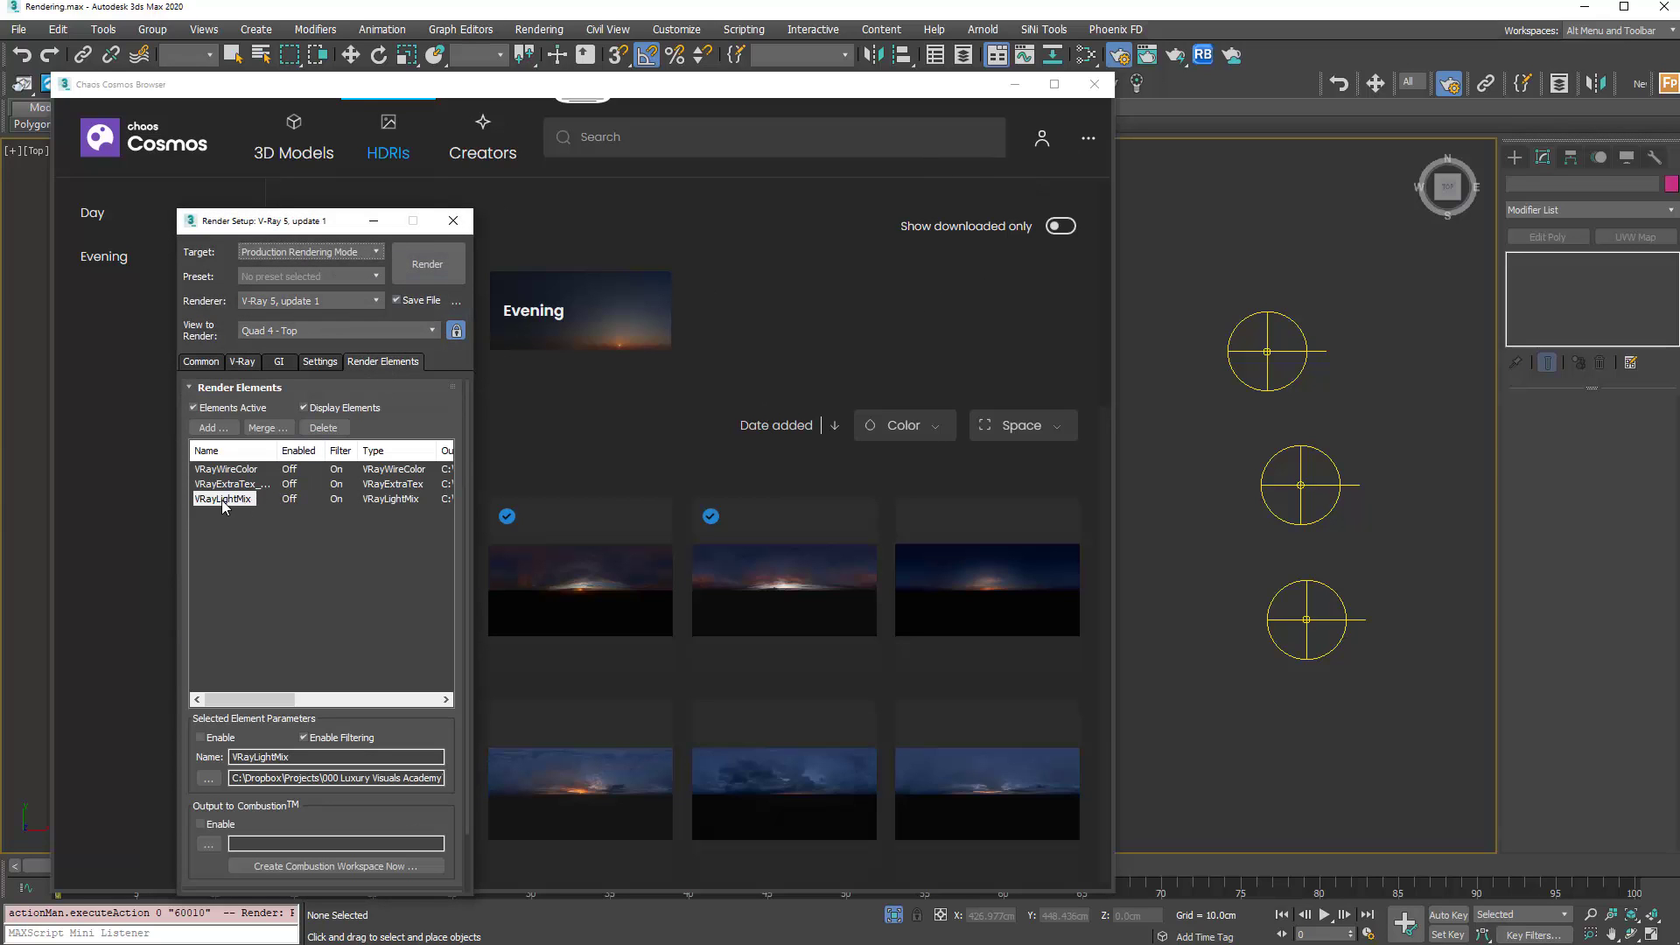
{"action": "left_click", "coordinate": [1094, 84]}
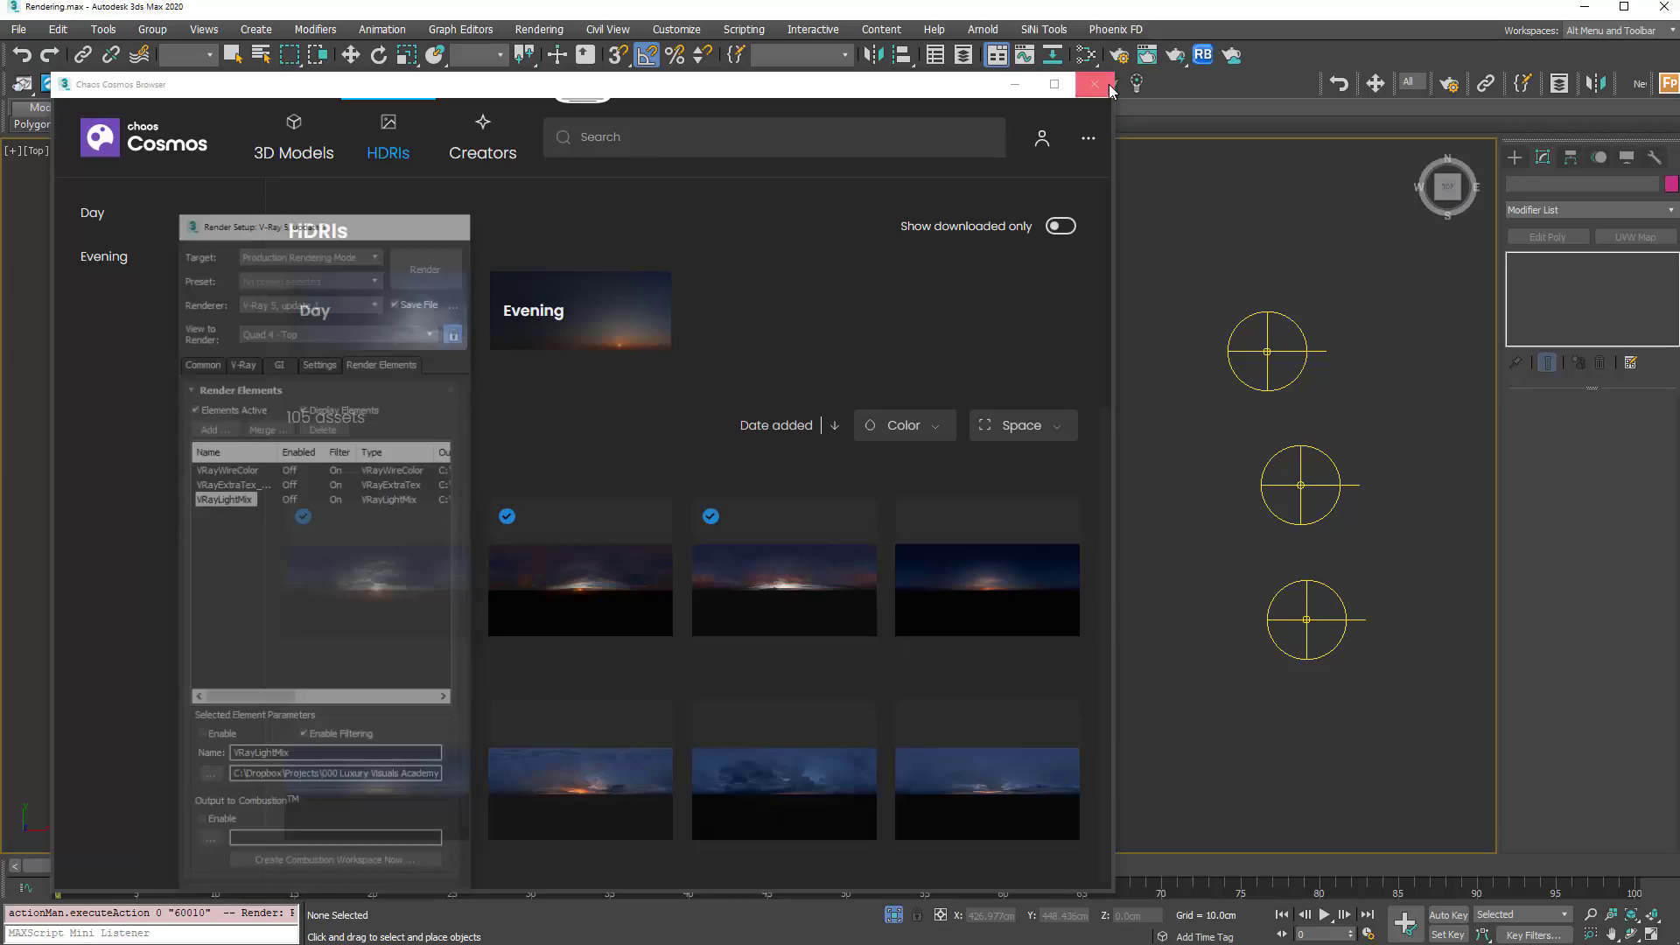
{"action": "key", "text": "c"}
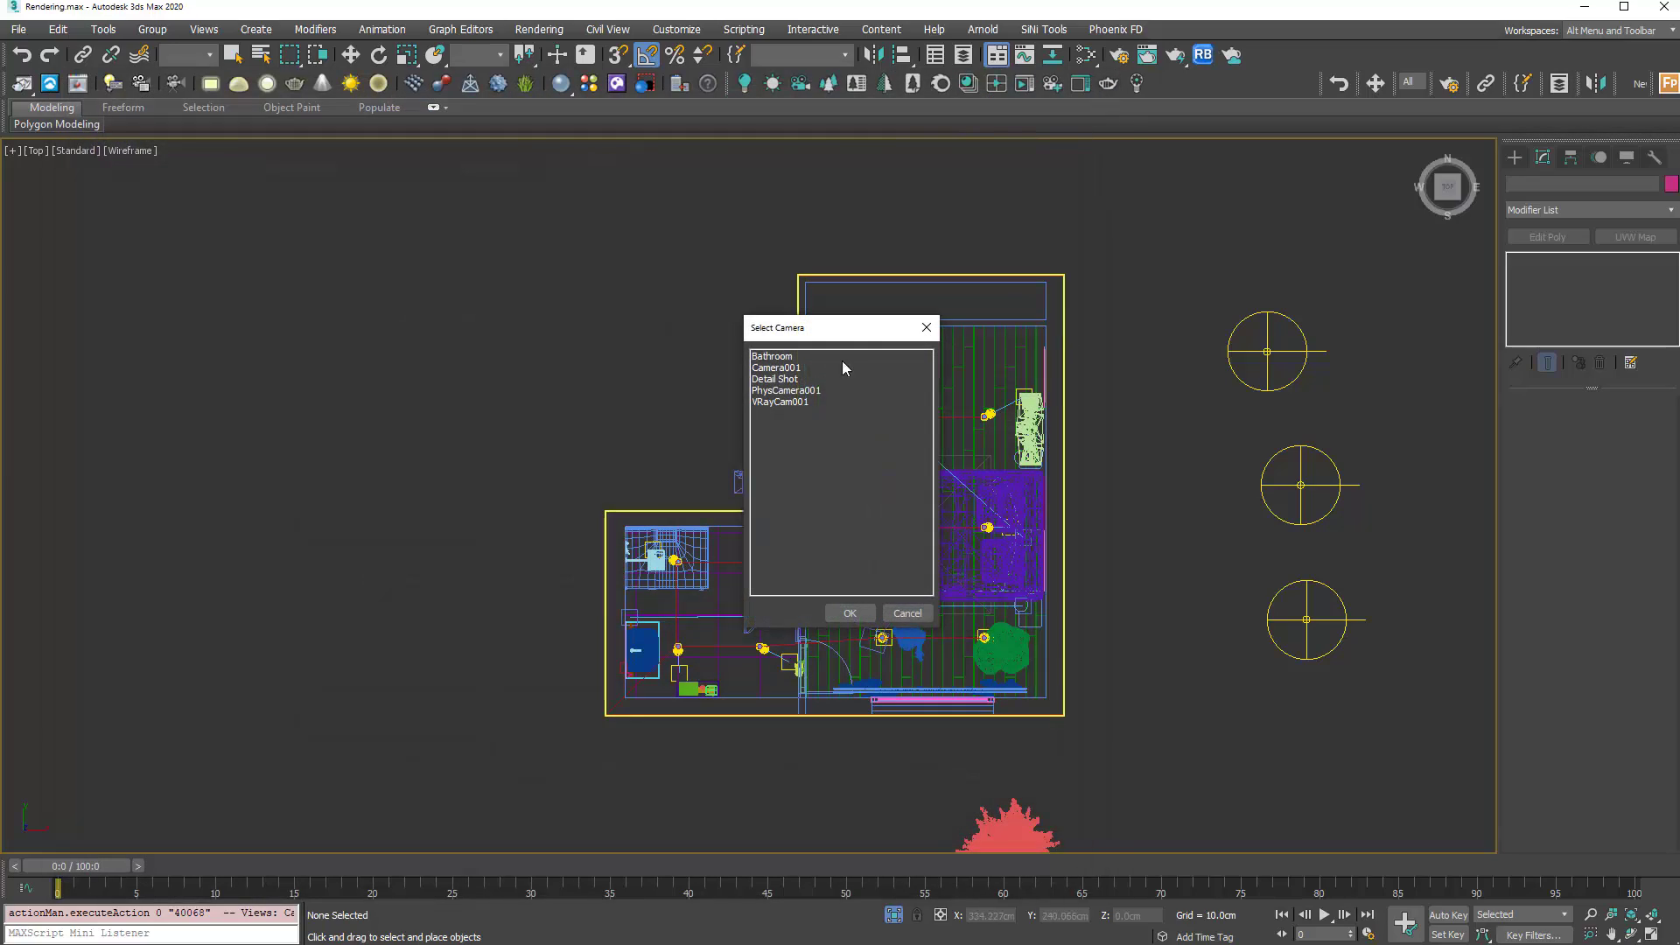
{"action": "double_click", "coordinate": [812, 390]}
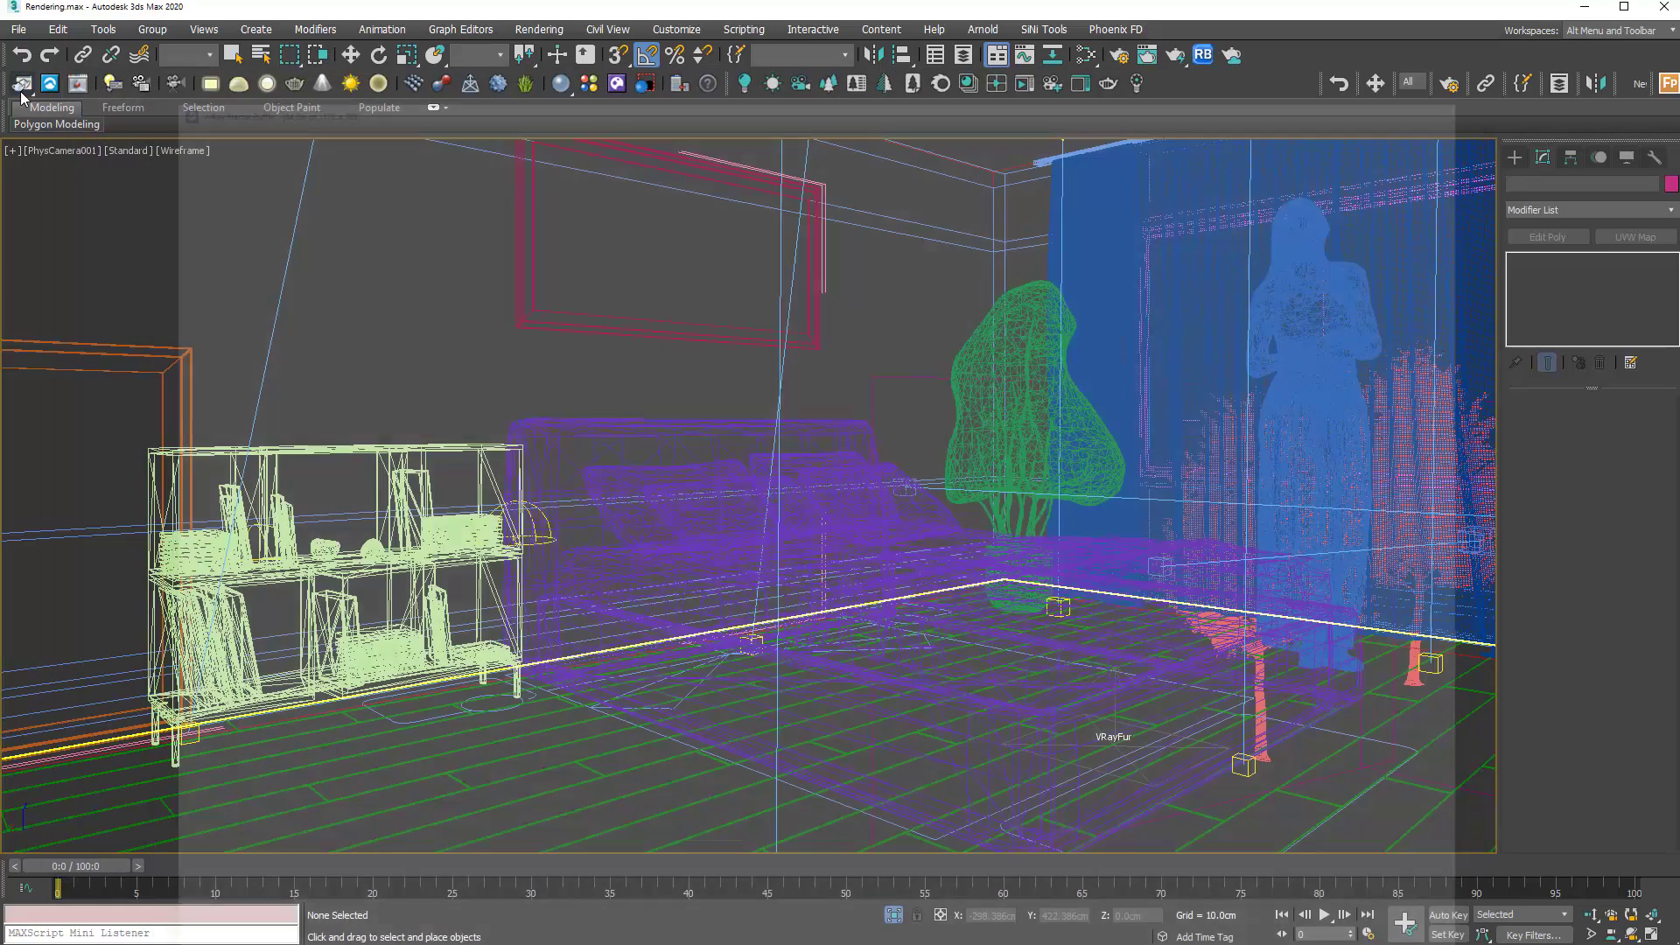
{"action": "key", "text": "shift+q"}
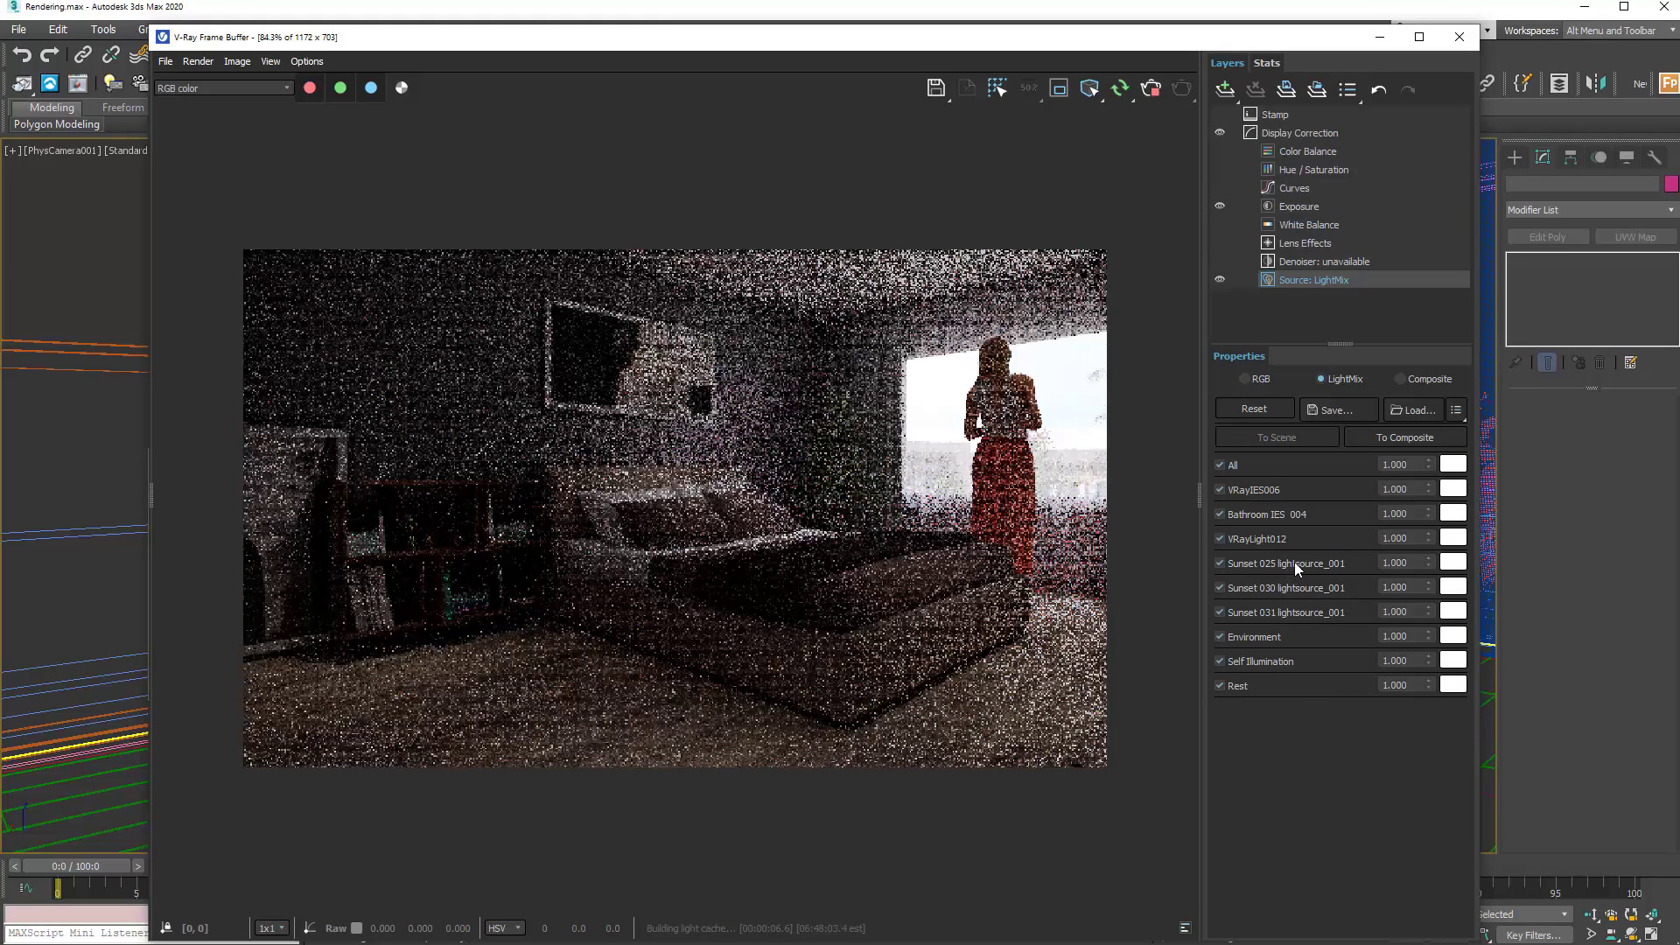
Turn off all LightMix lights, then preview Sunset 025, 030 and 031 one by one.
{"action": "left_click", "coordinate": [1221, 564]}
{"action": "left_click", "coordinate": [1220, 466]}
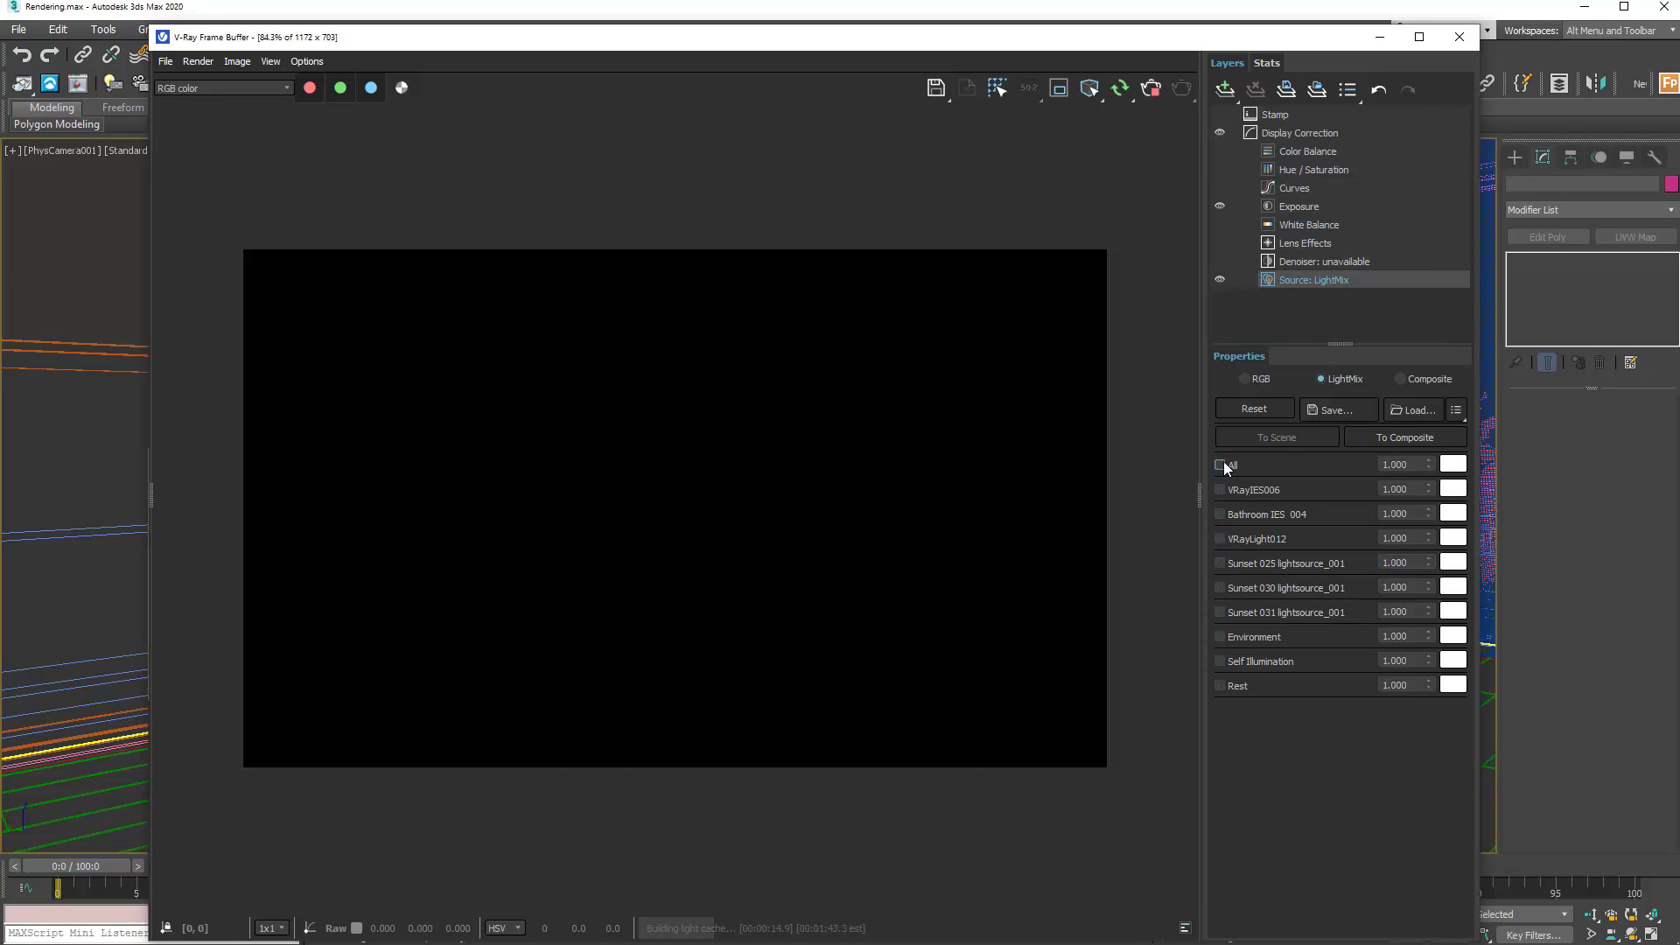
{"action": "left_click", "coordinate": [1220, 564]}
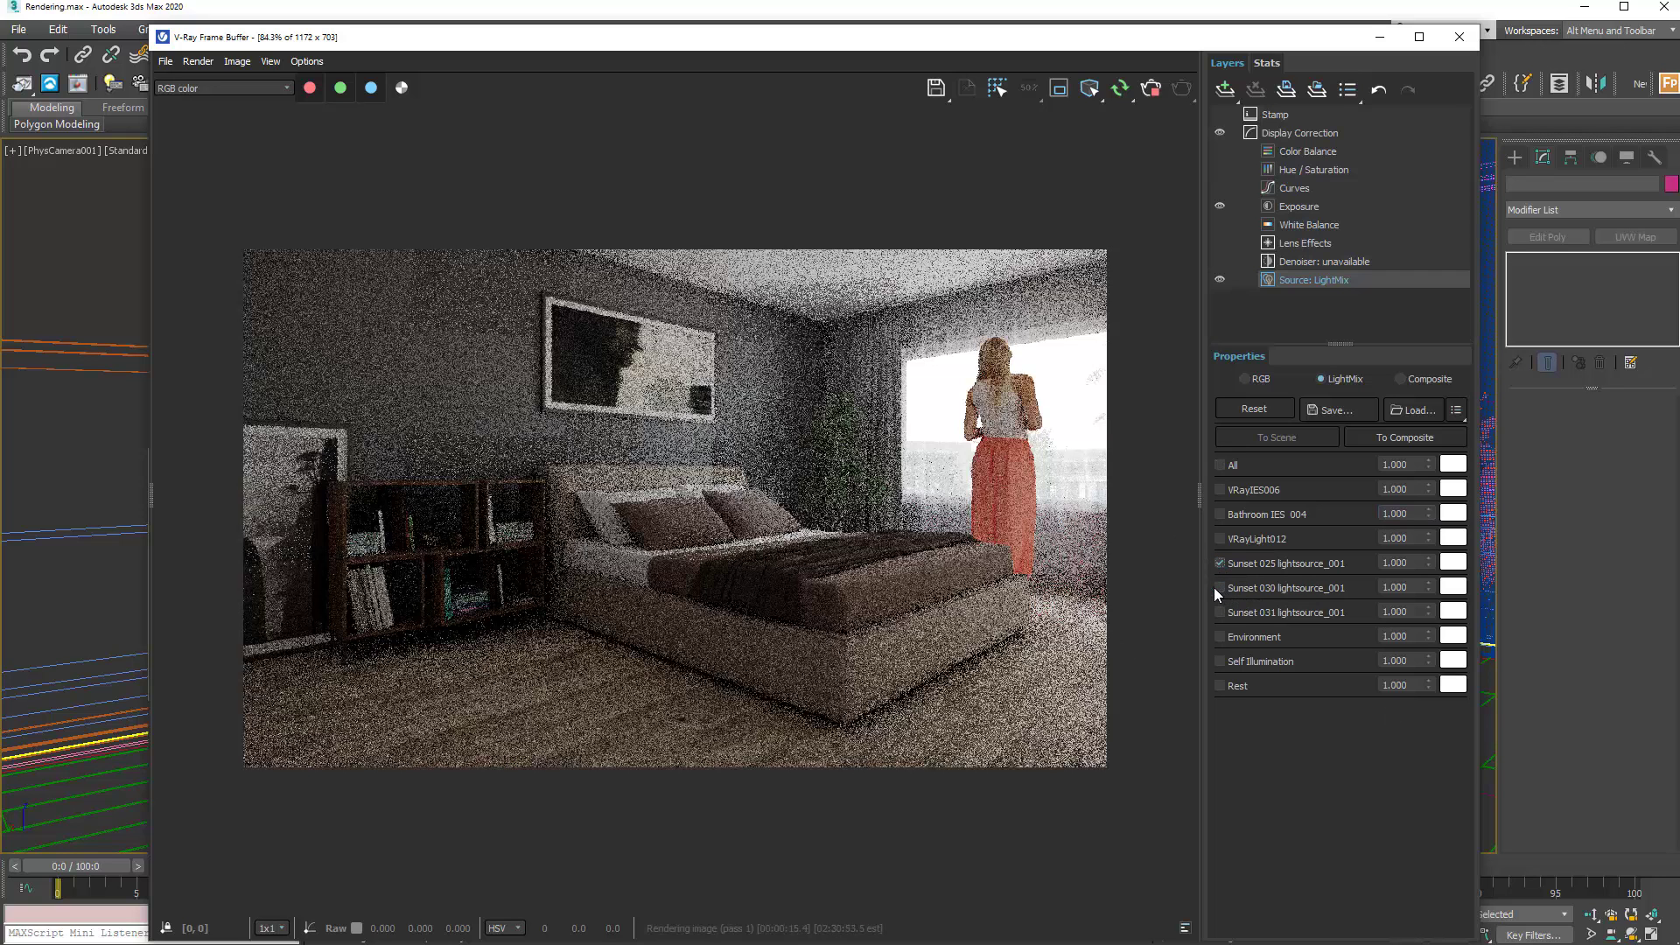
{"action": "left_click", "coordinate": [1220, 588]}
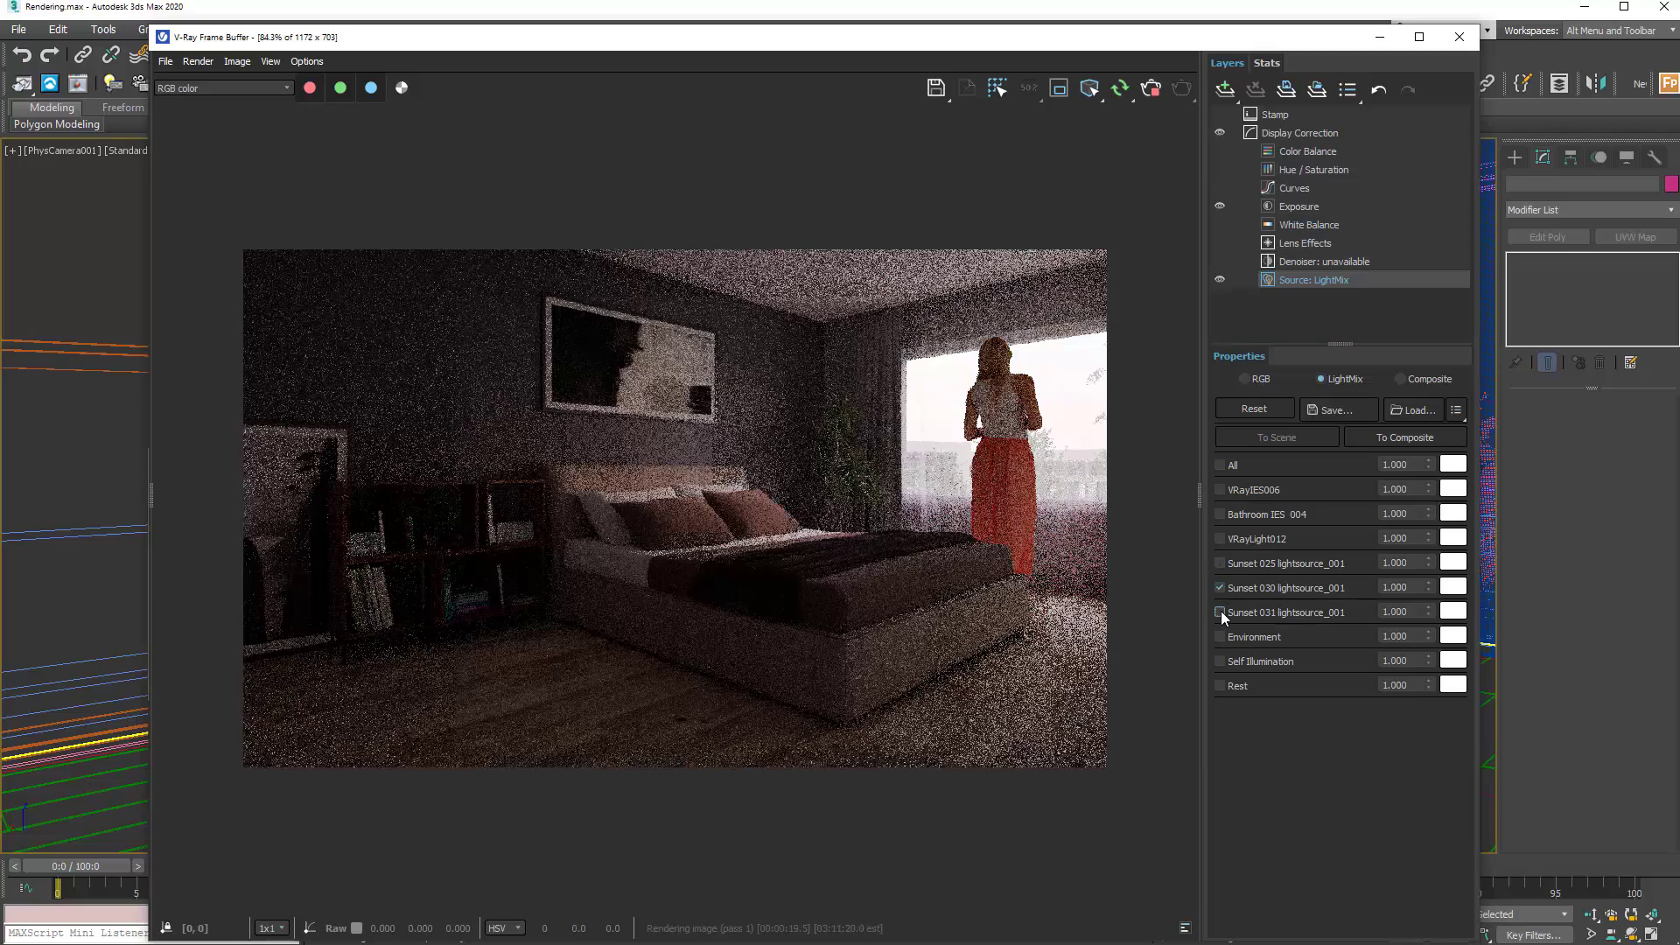
{"action": "left_click", "coordinate": [1221, 611]}
{"action": "left_click", "coordinate": [1221, 588]}
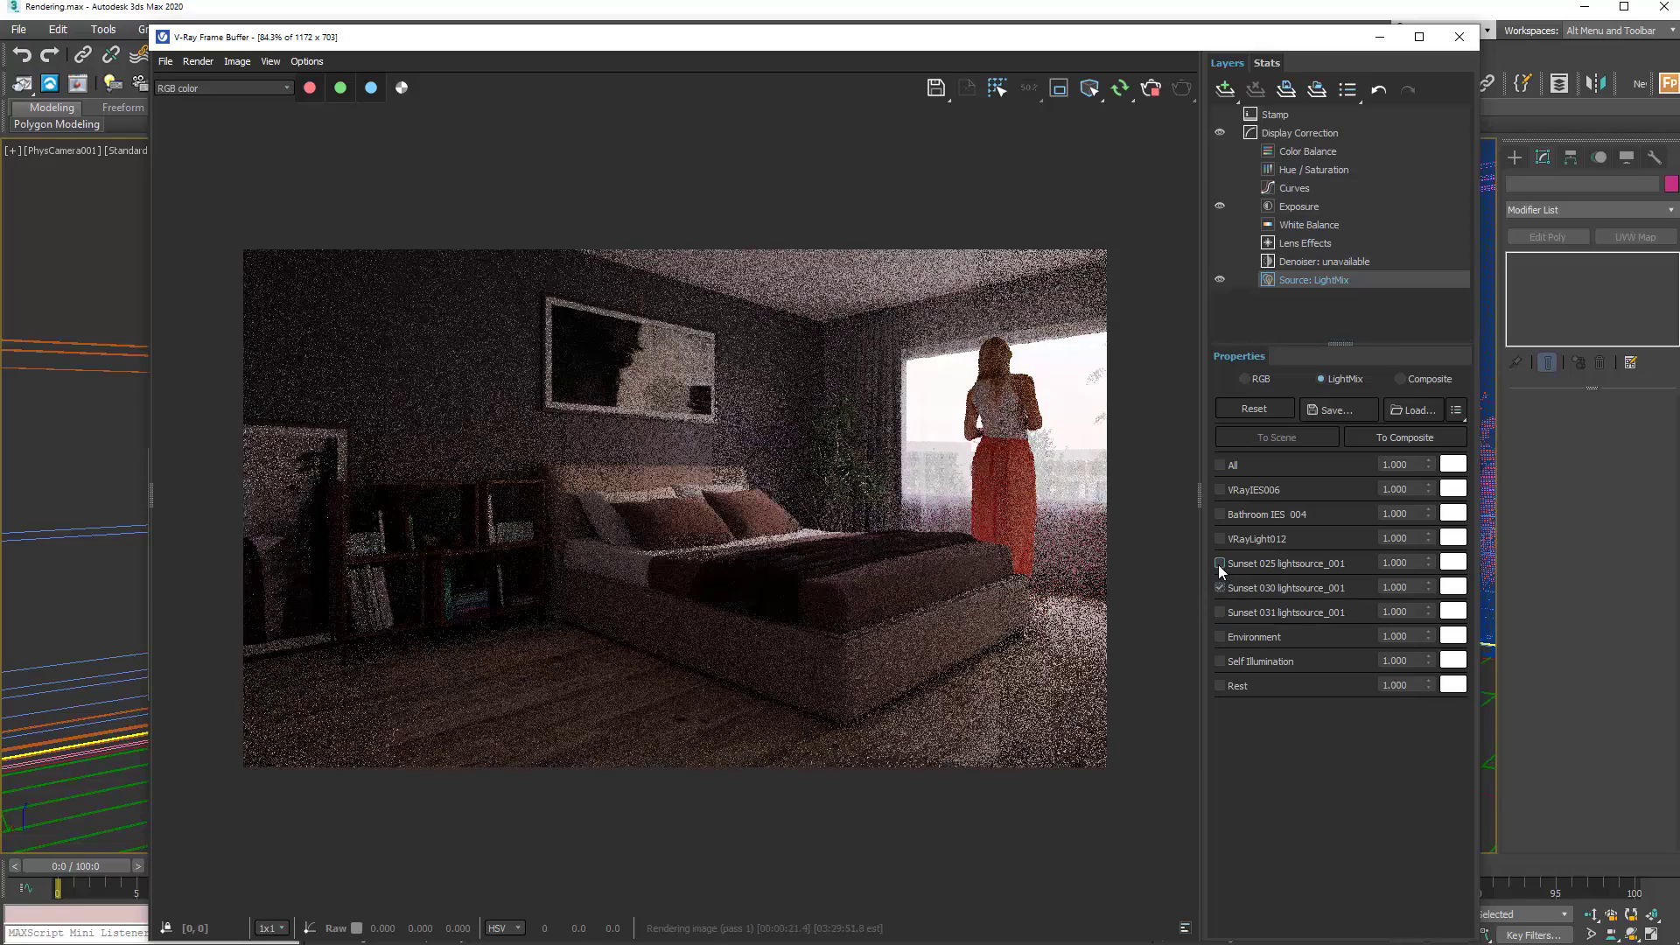
{"action": "left_click", "coordinate": [1220, 564]}
{"action": "left_click", "coordinate": [1220, 564]}
Compare further Sunset 025, 030 and 031 combinations, ending with only Sunset 031 lit.
{"action": "left_click", "coordinate": [1220, 588]}
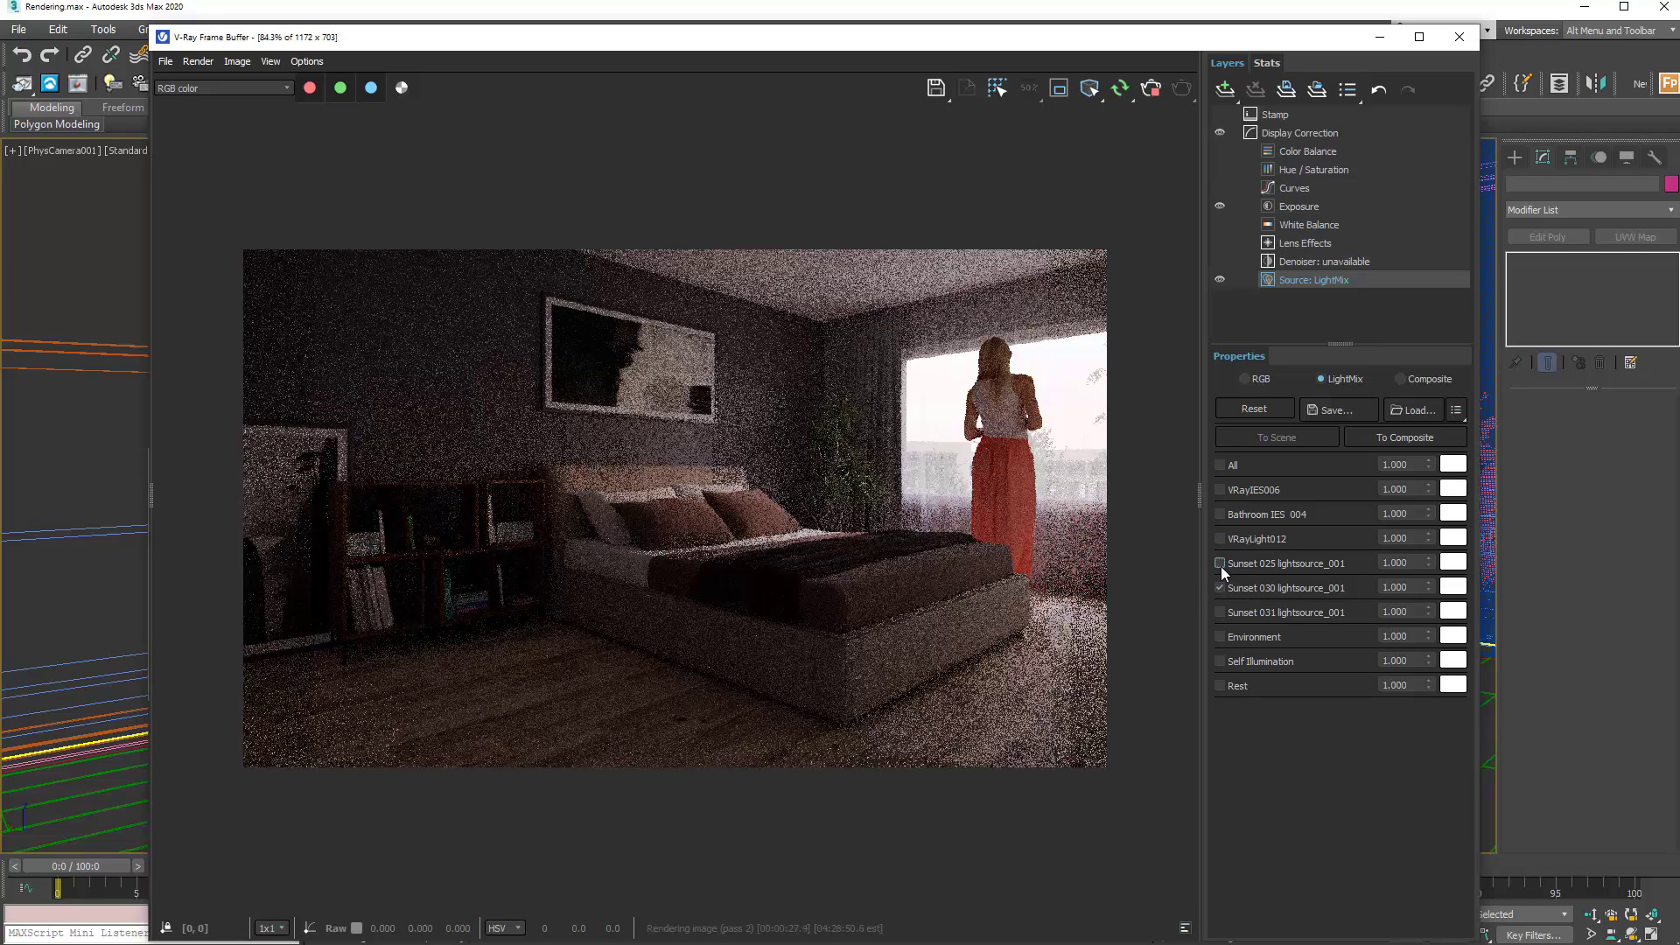
{"action": "left_click", "coordinate": [1220, 564]}
{"action": "left_click", "coordinate": [1220, 588]}
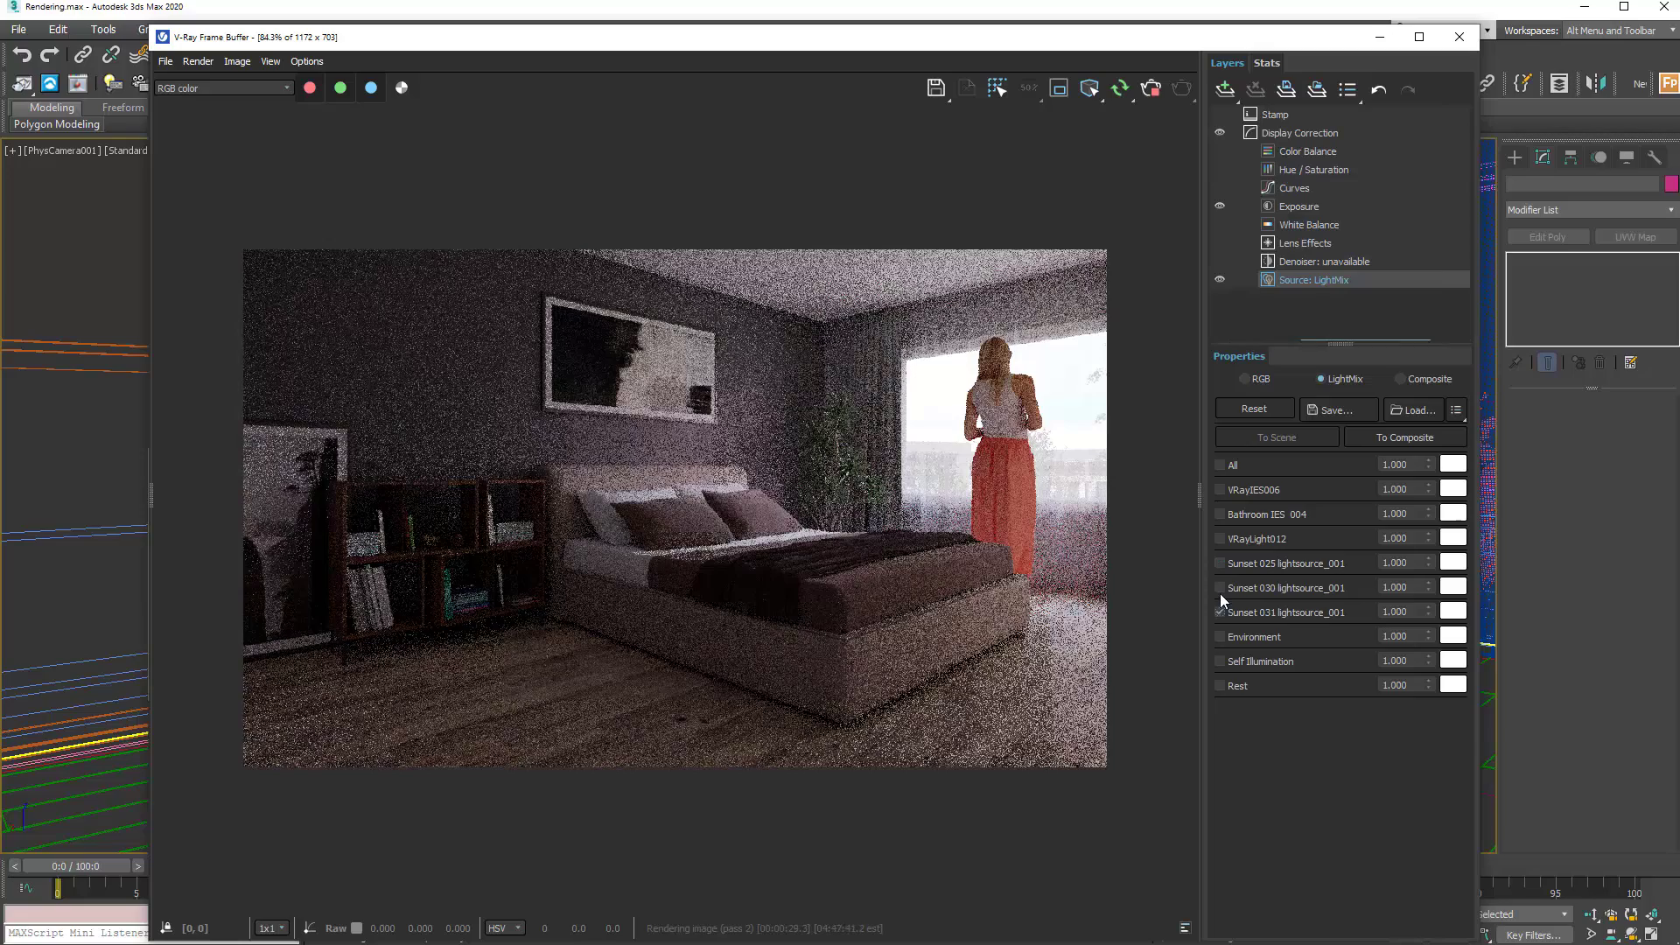
{"action": "left_click", "coordinate": [1220, 562]}
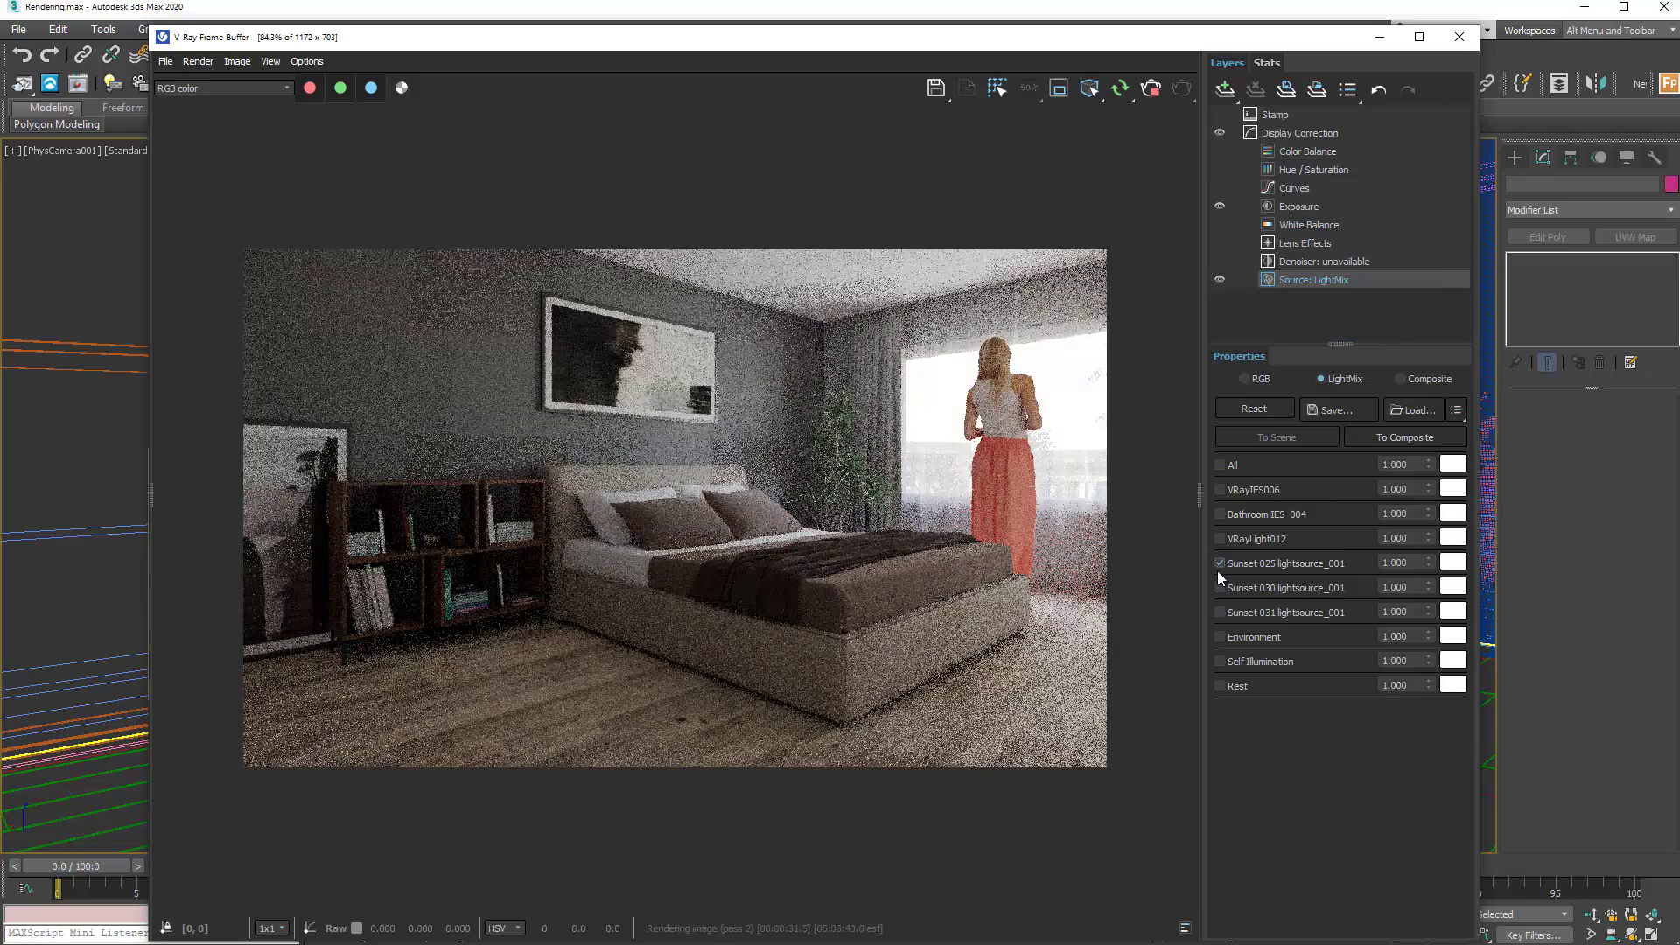
{"action": "left_click", "coordinate": [1220, 587]}
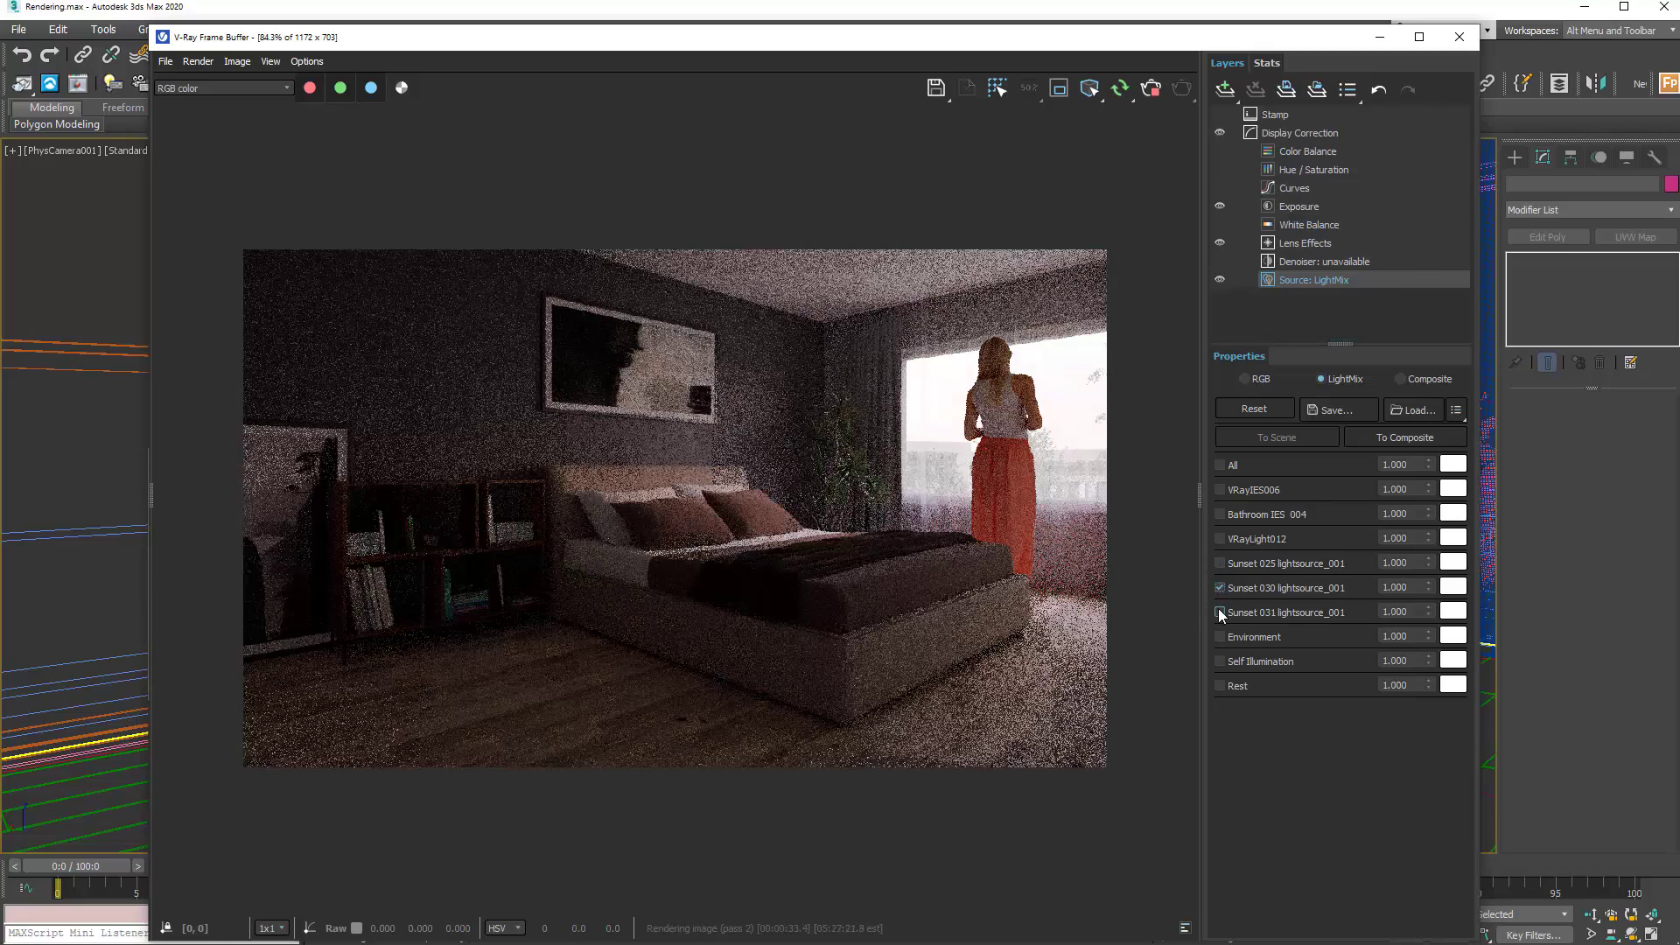
{"action": "left_click", "coordinate": [1220, 612]}
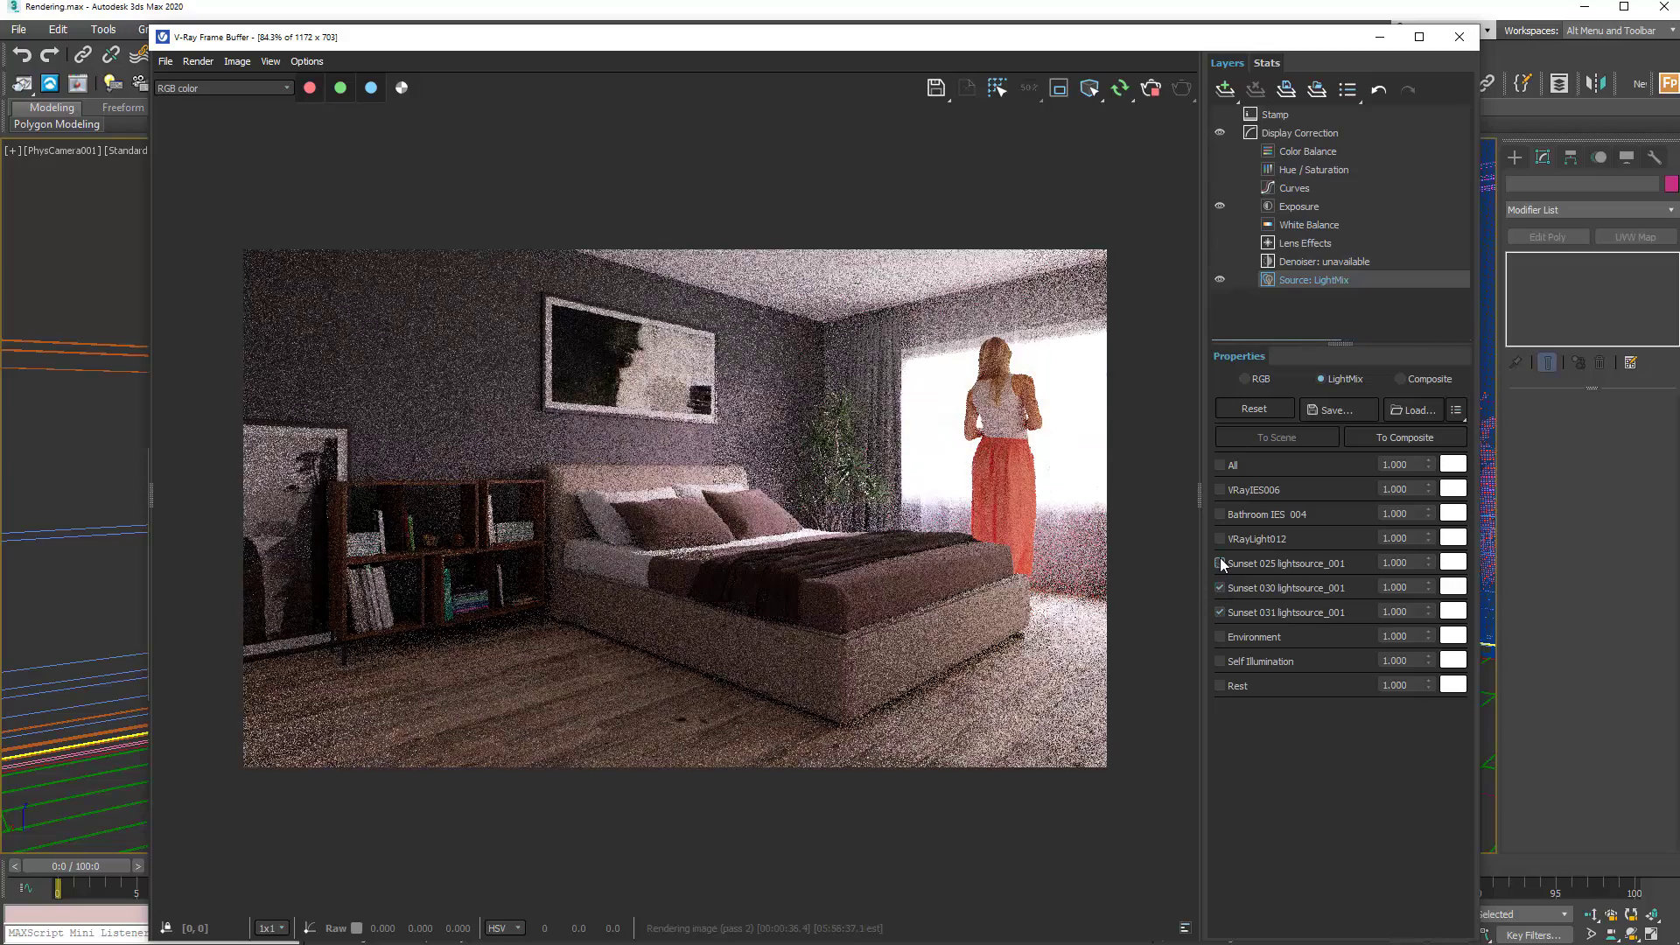
{"action": "left_click", "coordinate": [1220, 588]}
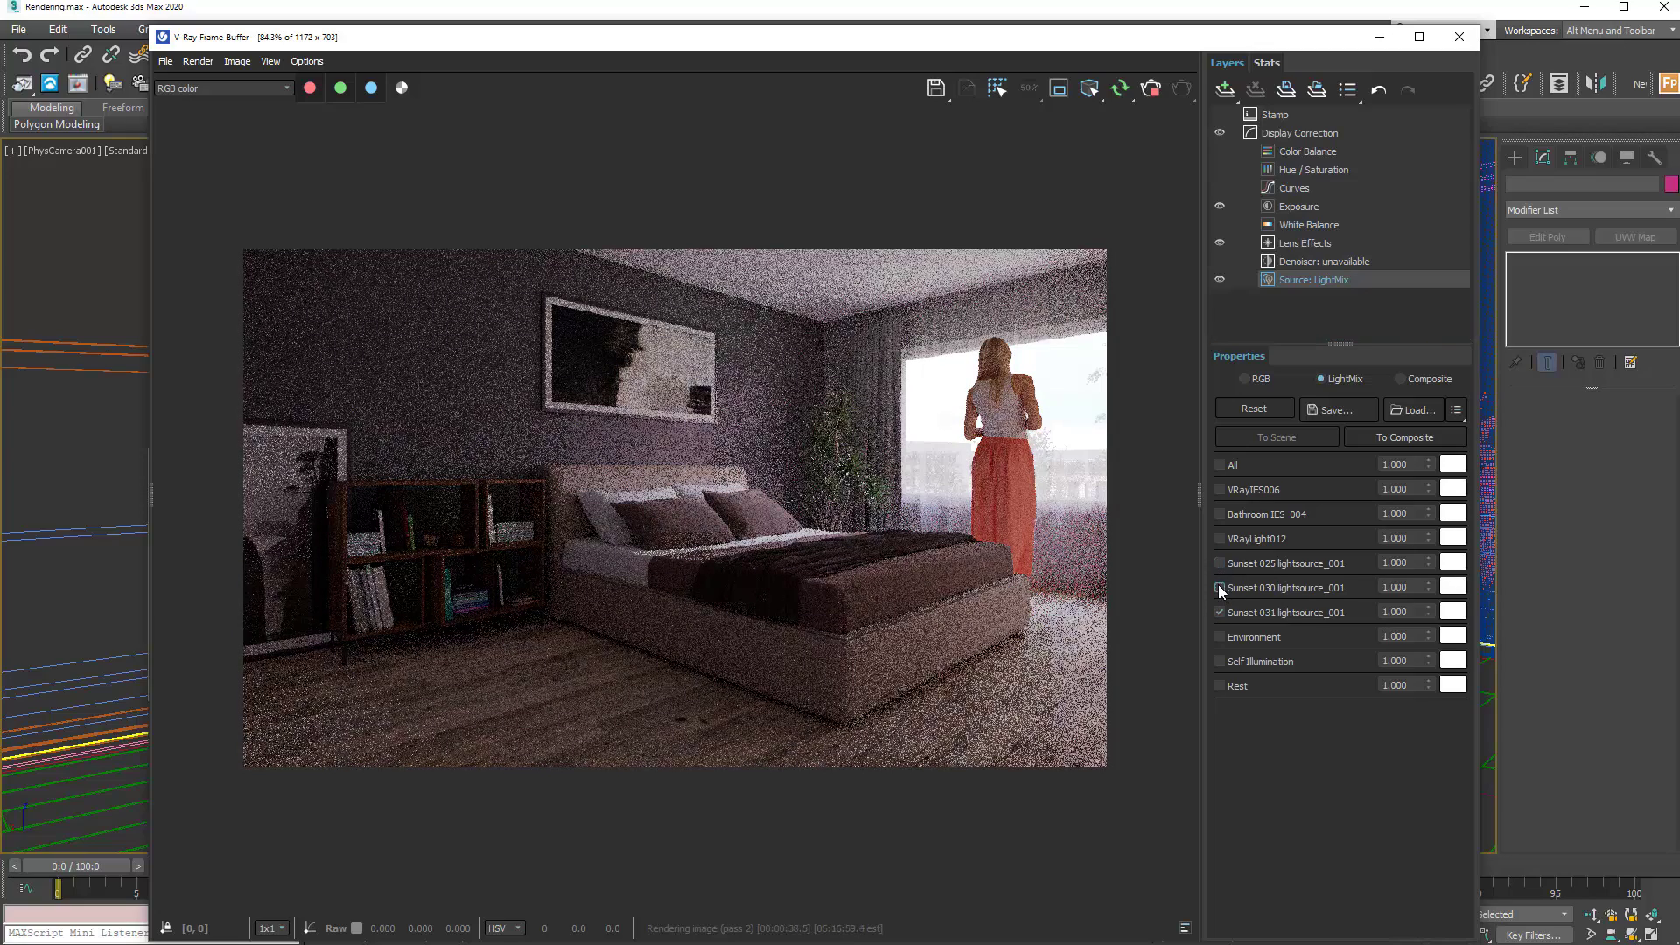
Return to Sunset 030, briefly preview VRayIES006, and finish with only Sunset 025 enabled.
{"action": "left_click", "coordinate": [1220, 587]}
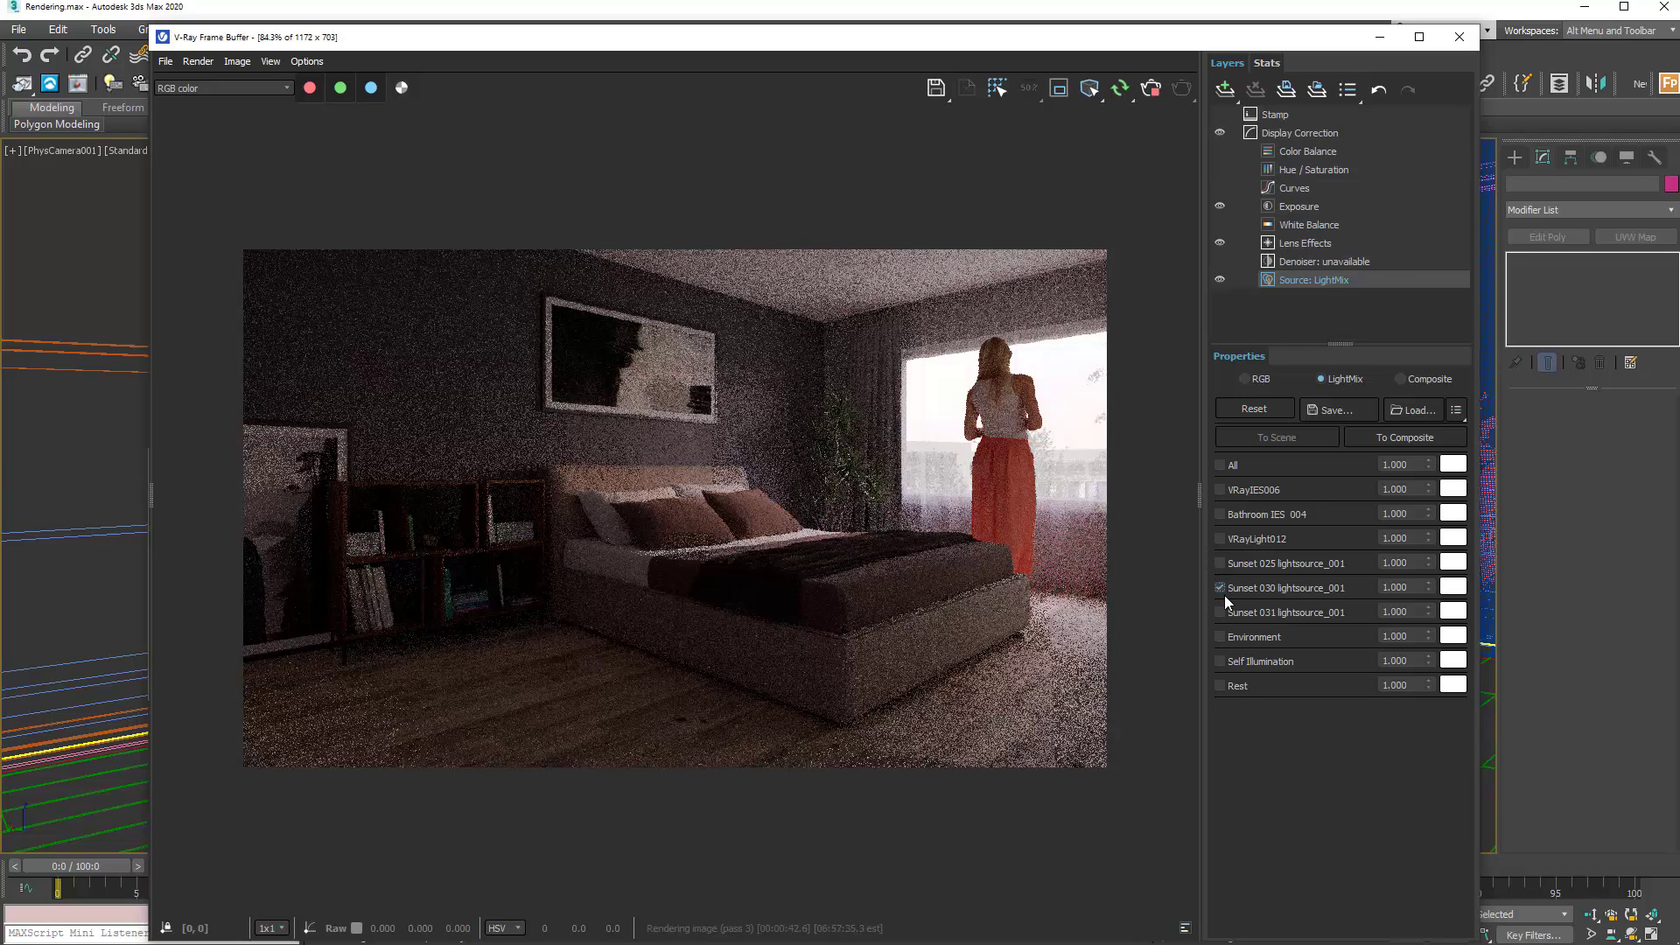
{"action": "left_click", "coordinate": [1220, 490]}
{"action": "left_click", "coordinate": [1220, 490]}
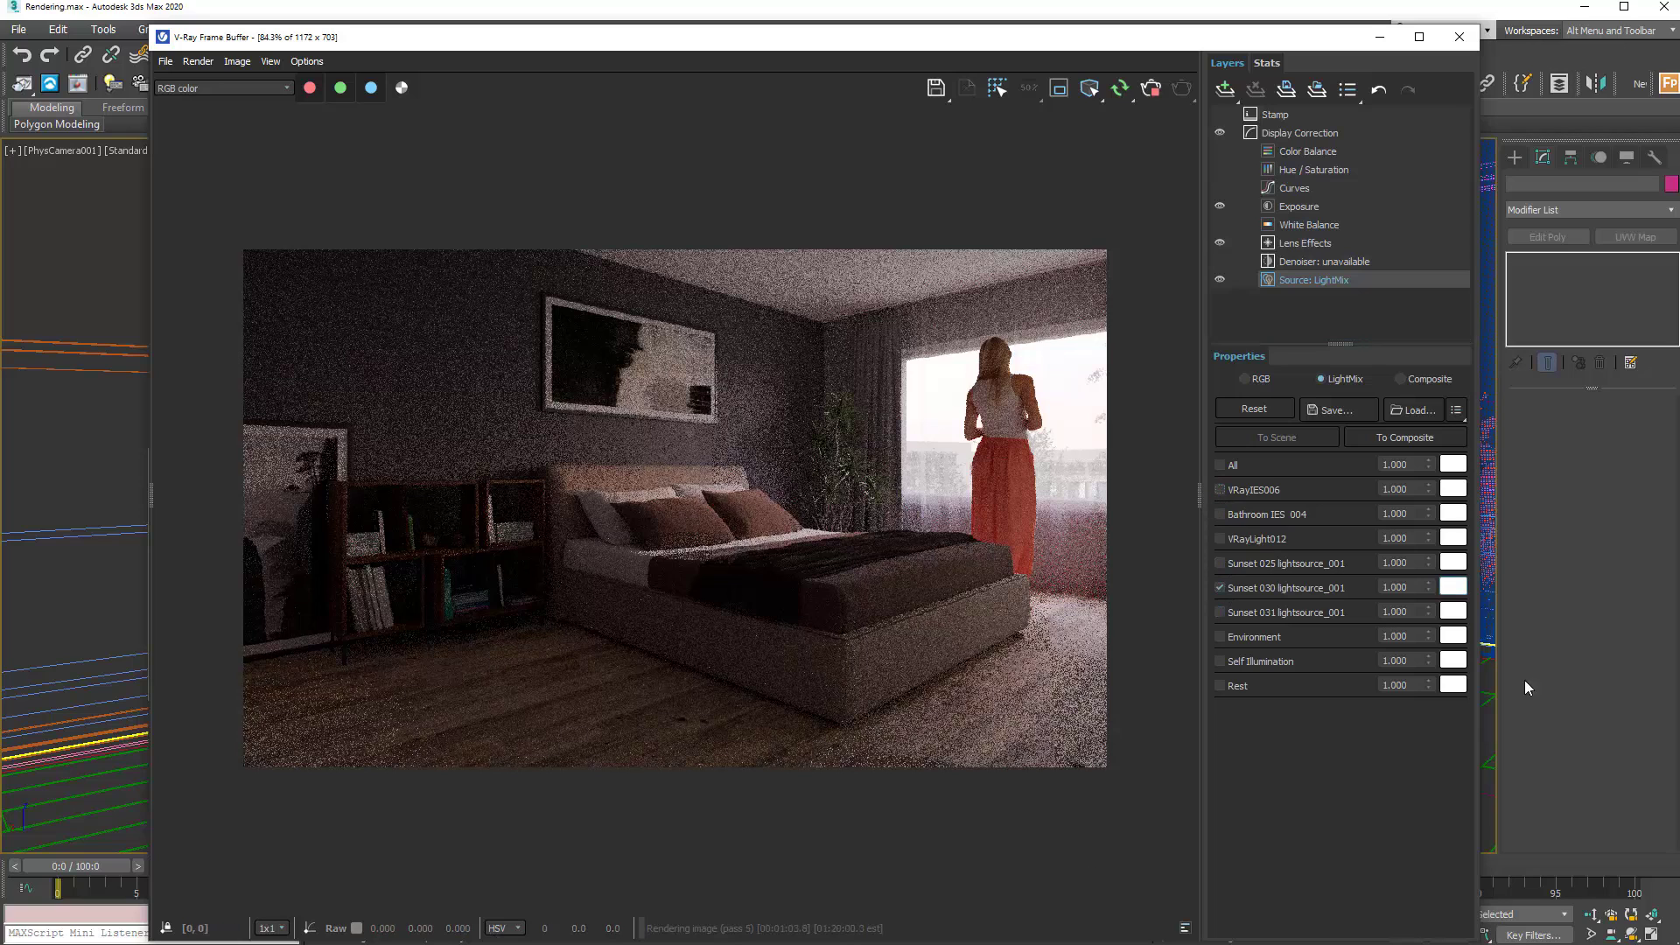
{"action": "left_click", "coordinate": [1220, 562]}
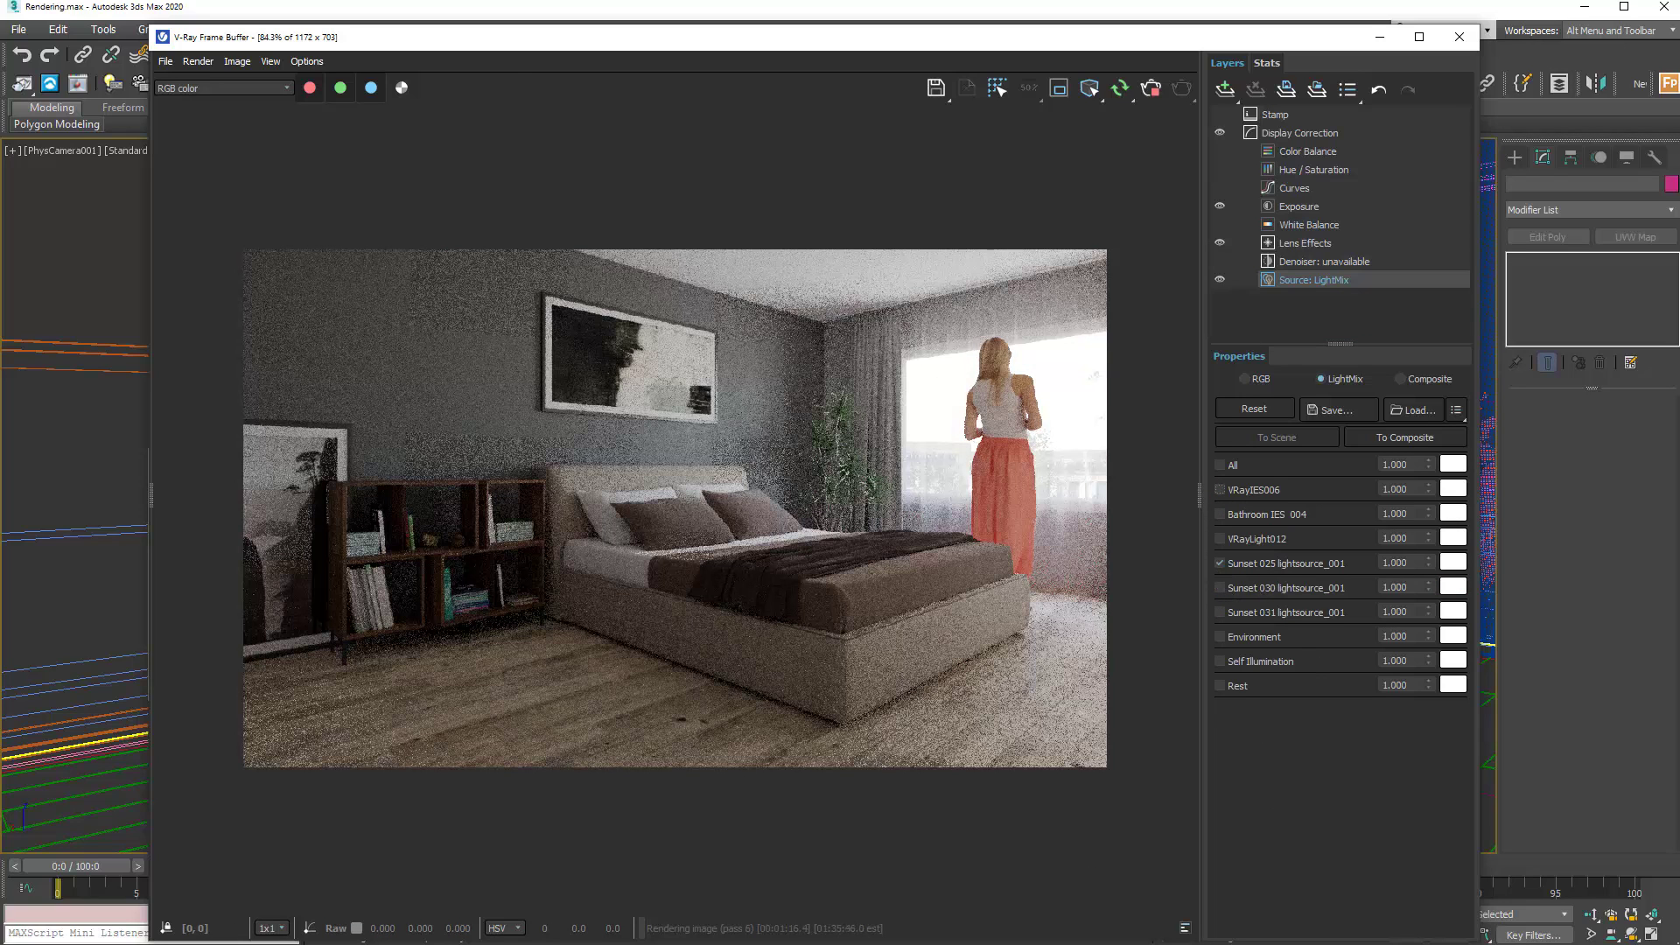